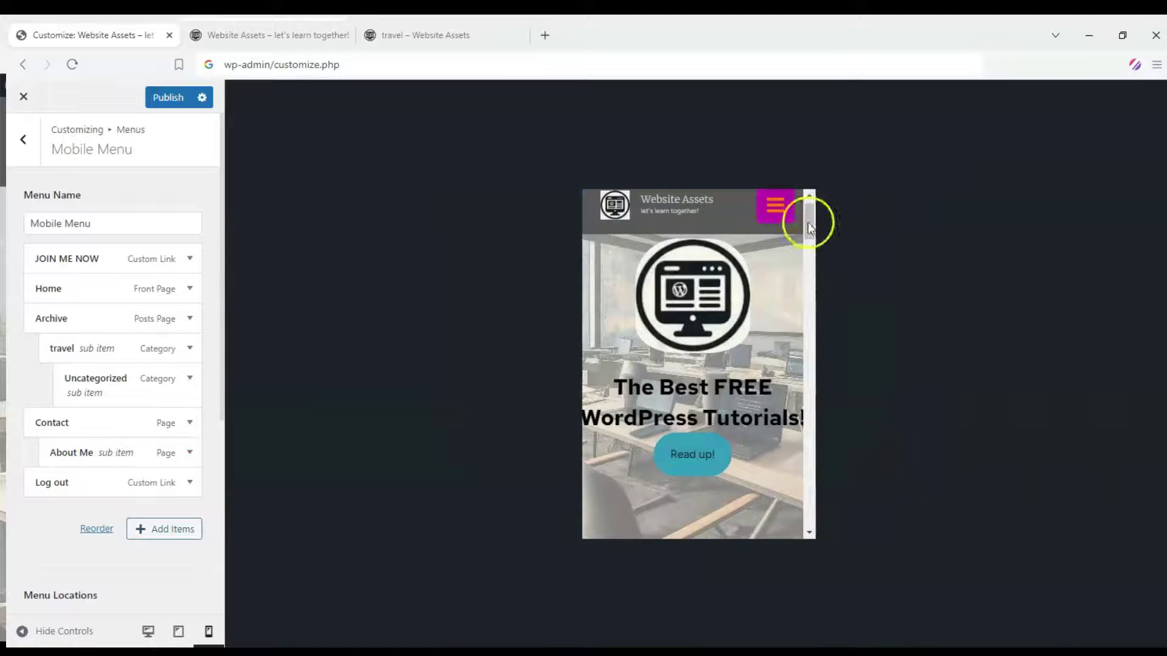
Expand Archive and travel in the live mobile menu, then return to the Dashboard's Astra submenu
{"action": "left_click", "coordinate": [771, 393]}
{"action": "scroll", "coordinate": [773, 391], "scroll_direction": "down", "scroll_amount": 1}
{"action": "left_click", "coordinate": [771, 386]}
{"action": "scroll", "coordinate": [630, 308], "scroll_direction": "down", "scroll_amount": 2}
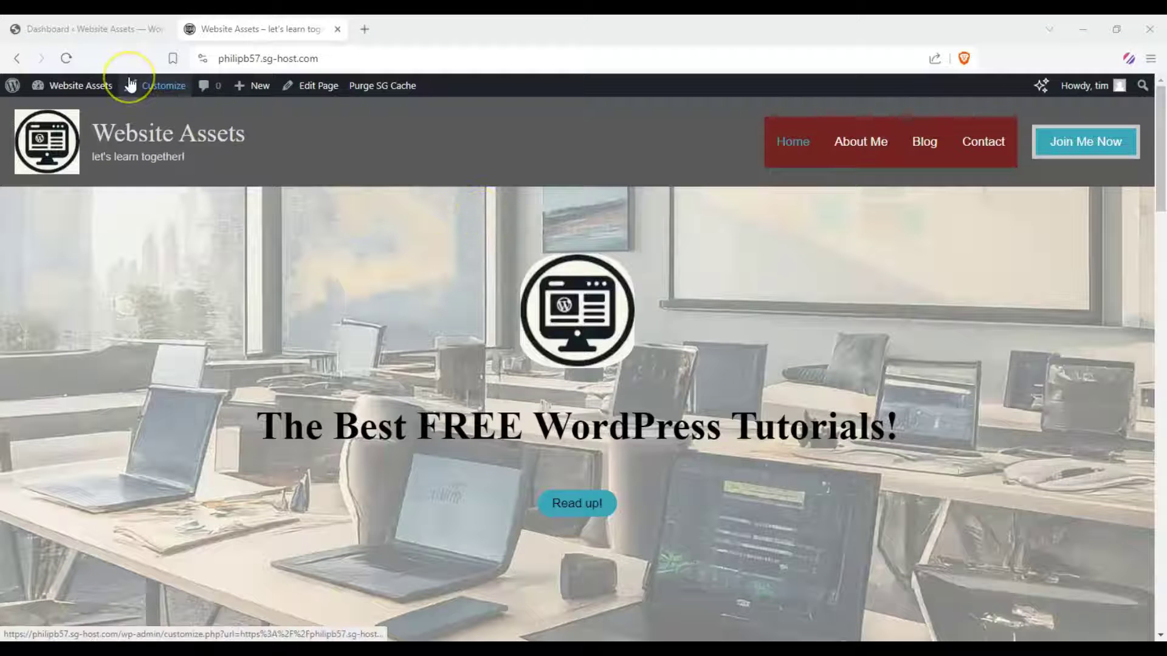
{"action": "key", "text": "ctrl+shift+Tab"}
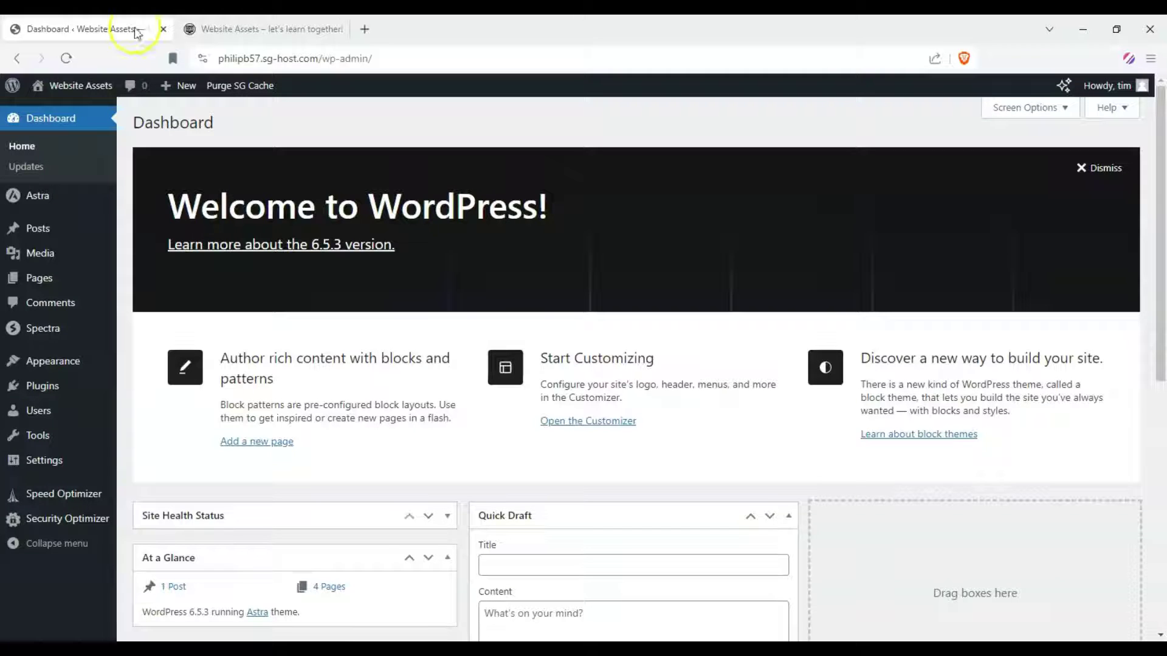
{"action": "mouse_move", "coordinate": [77, 200]}
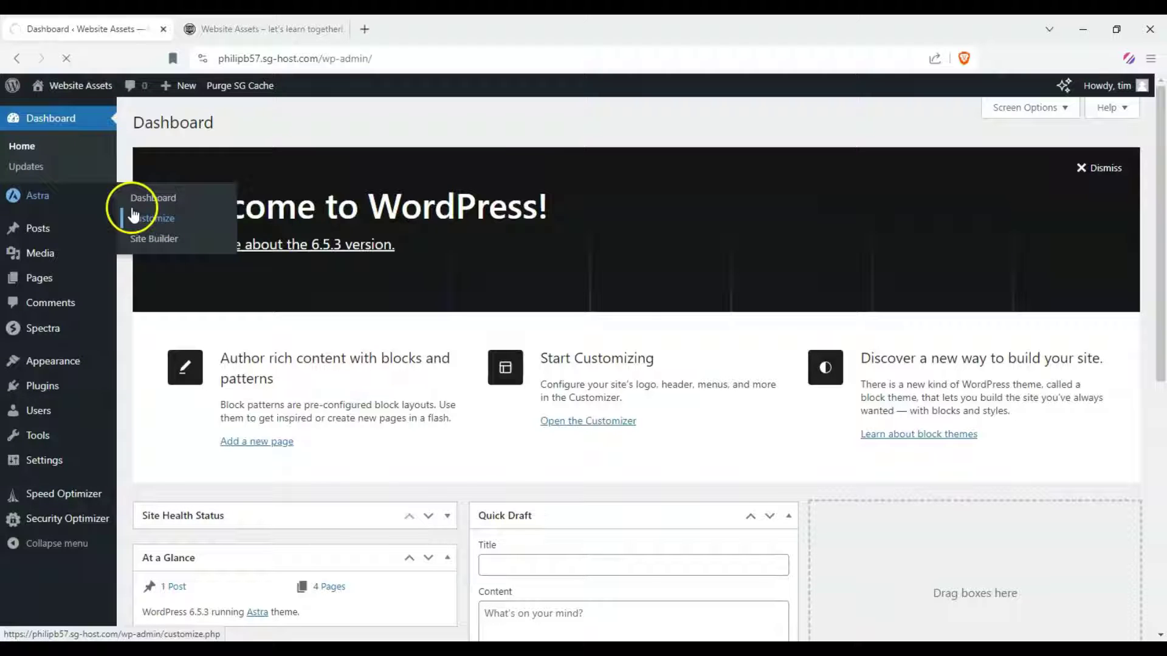
Switch the Customizer preview to mobile width, then desktop, then back to mobile
{"action": "scroll", "coordinate": [877, 221], "scroll_direction": "down", "scroll_amount": 6}
{"action": "scroll", "coordinate": [687, 235], "scroll_direction": "up", "scroll_amount": 6}
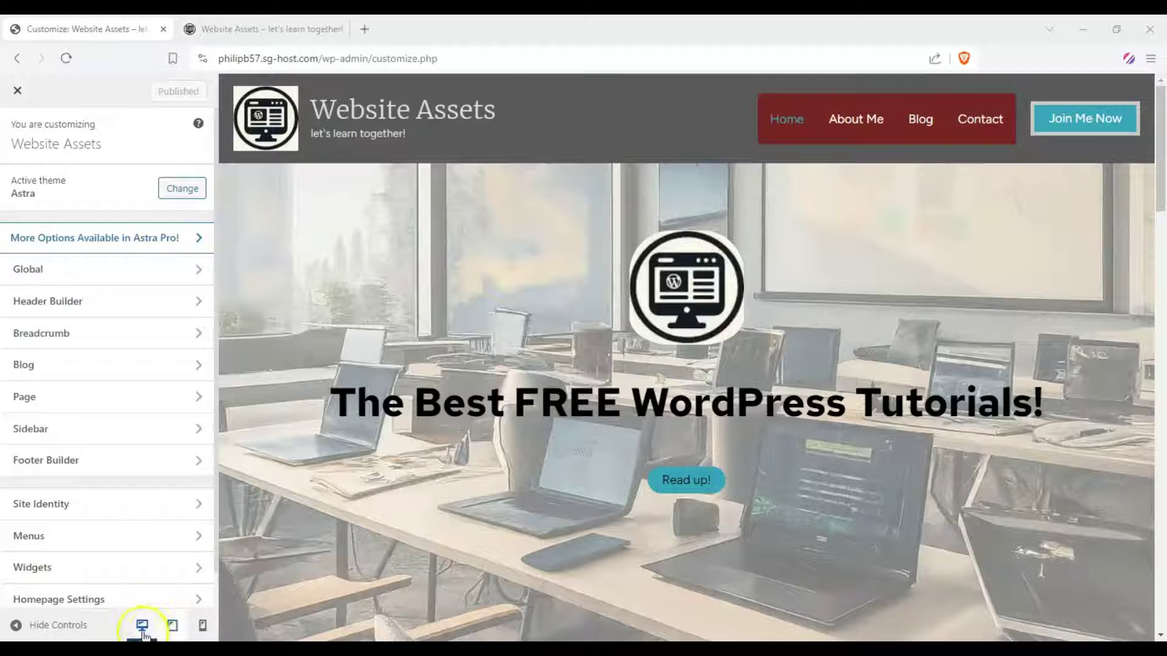
{"action": "left_click", "coordinate": [199, 626]}
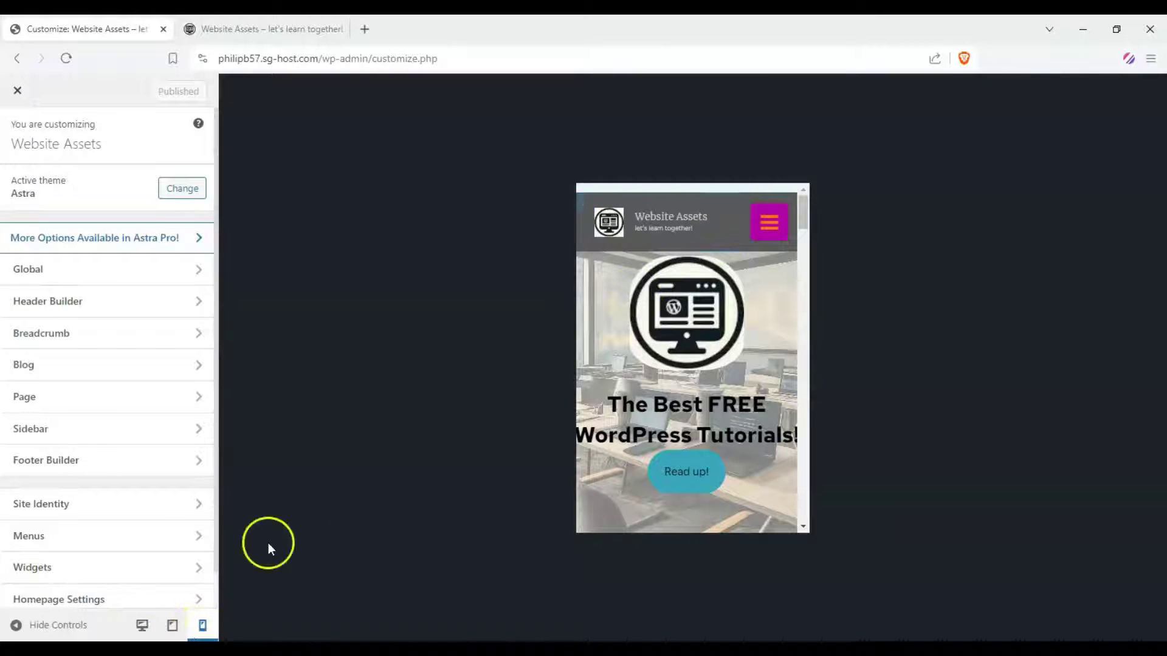
{"action": "left_click", "coordinate": [142, 625]}
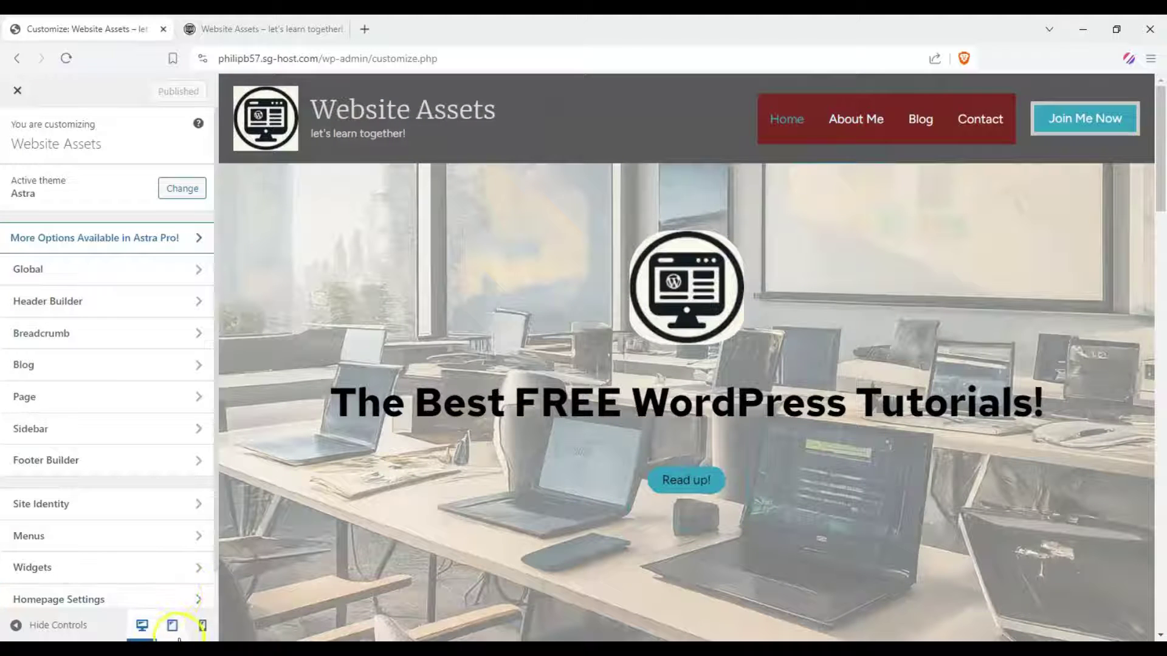
{"action": "left_click", "coordinate": [202, 625]}
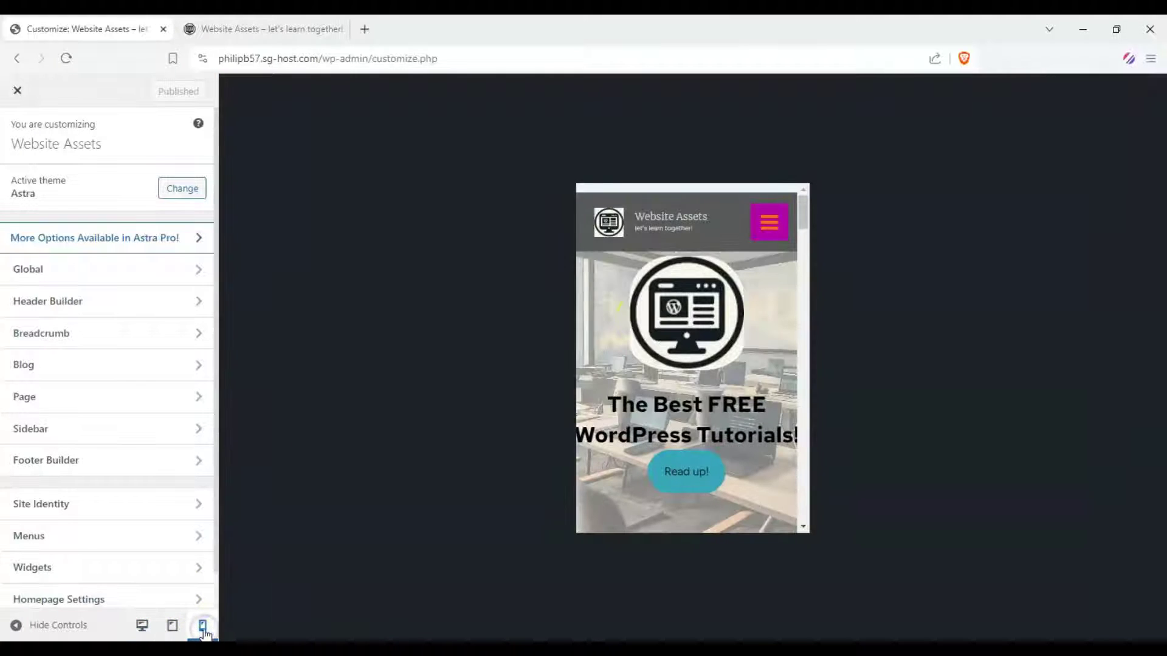
Open the off-canvas menu in the mobile preview, toggle desktop and mobile widths, and reopen it
{"action": "left_click", "coordinate": [770, 224]}
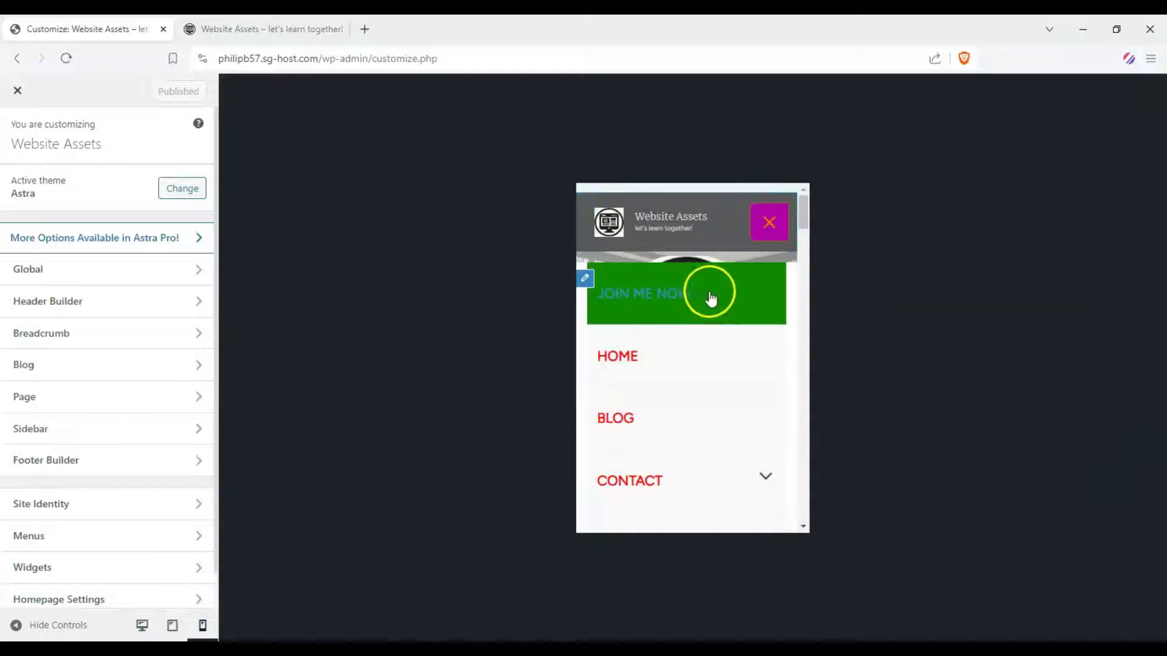
{"action": "scroll", "coordinate": [708, 300], "scroll_direction": "down", "scroll_amount": 3}
{"action": "scroll", "coordinate": [705, 328], "scroll_direction": "up", "scroll_amount": 1}
{"action": "scroll", "coordinate": [704, 333], "scroll_direction": "up", "scroll_amount": 1}
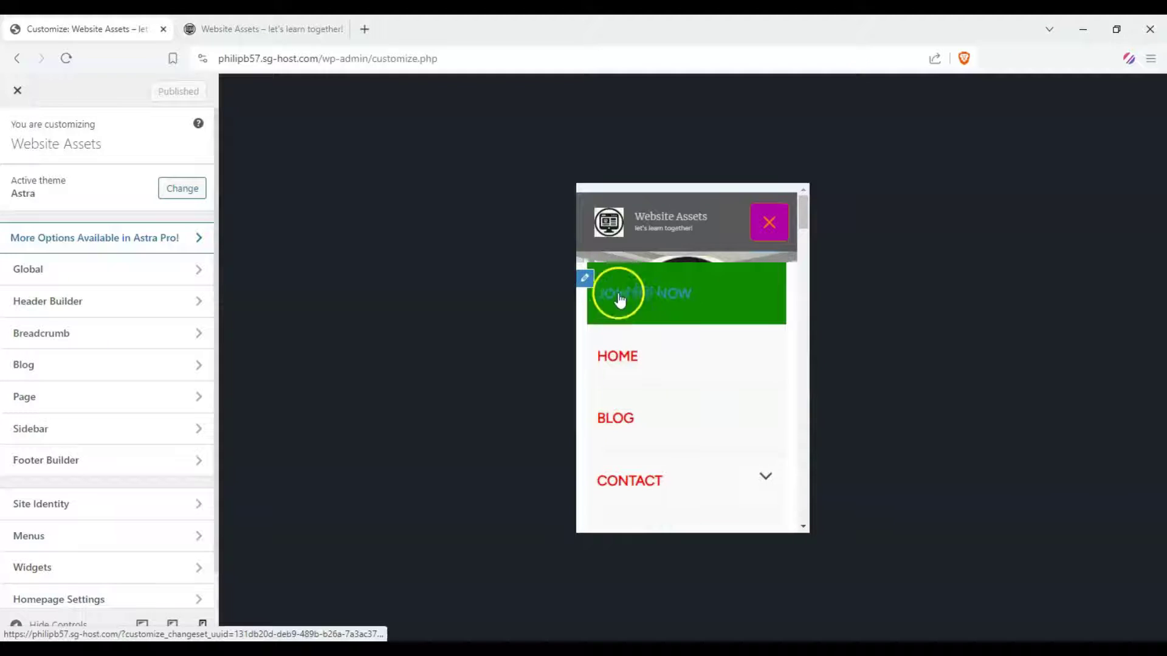
{"action": "left_click", "coordinate": [143, 624]}
{"action": "left_click", "coordinate": [203, 624]}
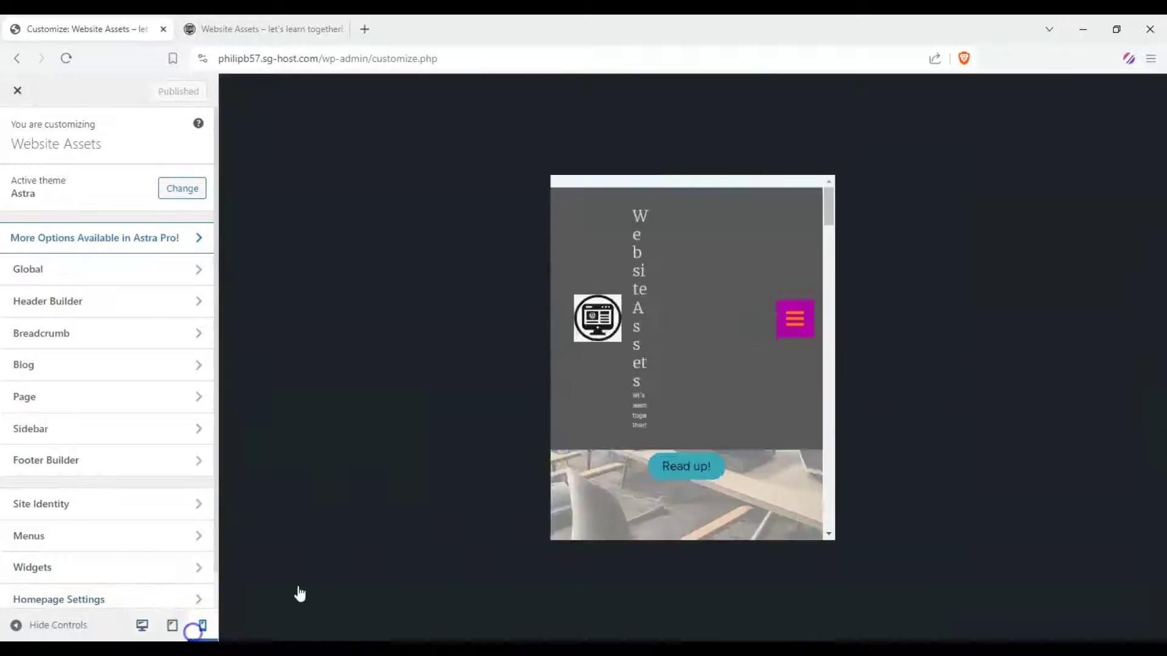
{"action": "left_click", "coordinate": [754, 217]}
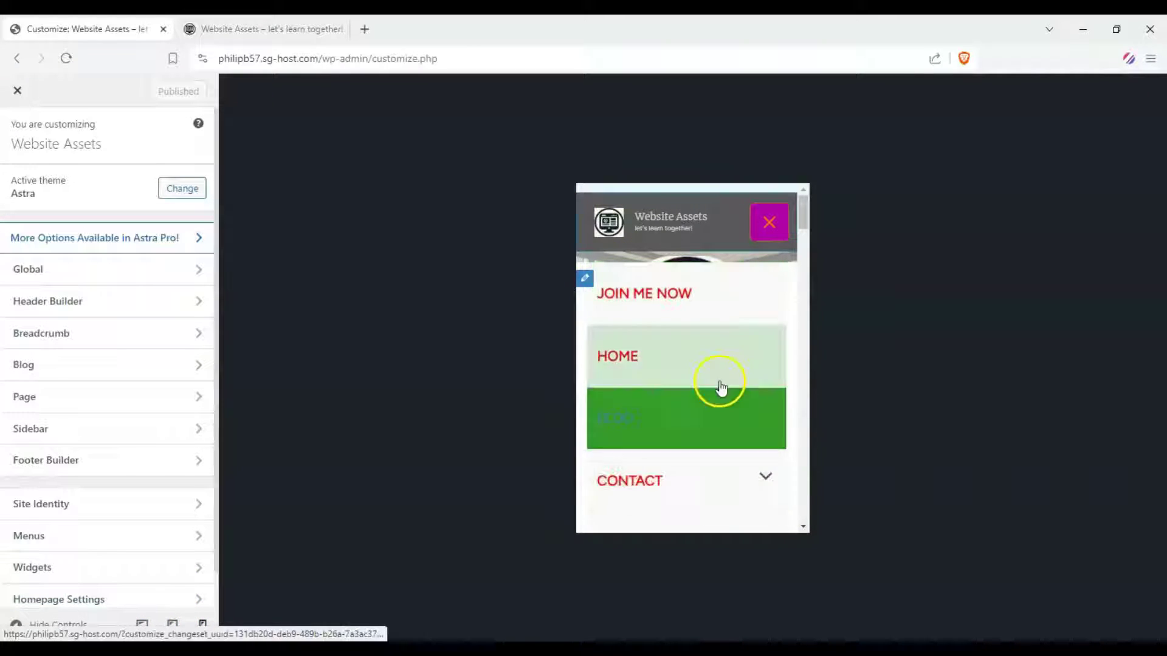
{"action": "scroll", "coordinate": [734, 359], "scroll_direction": "down", "scroll_amount": 3}
{"action": "scroll", "coordinate": [747, 359], "scroll_direction": "up", "scroll_amount": 2}
Expand CONTACT to show ABOUT ME, collapse it, and close the off-canvas menu
{"action": "left_click", "coordinate": [764, 418]}
{"action": "scroll", "coordinate": [663, 444], "scroll_direction": "down", "scroll_amount": 1}
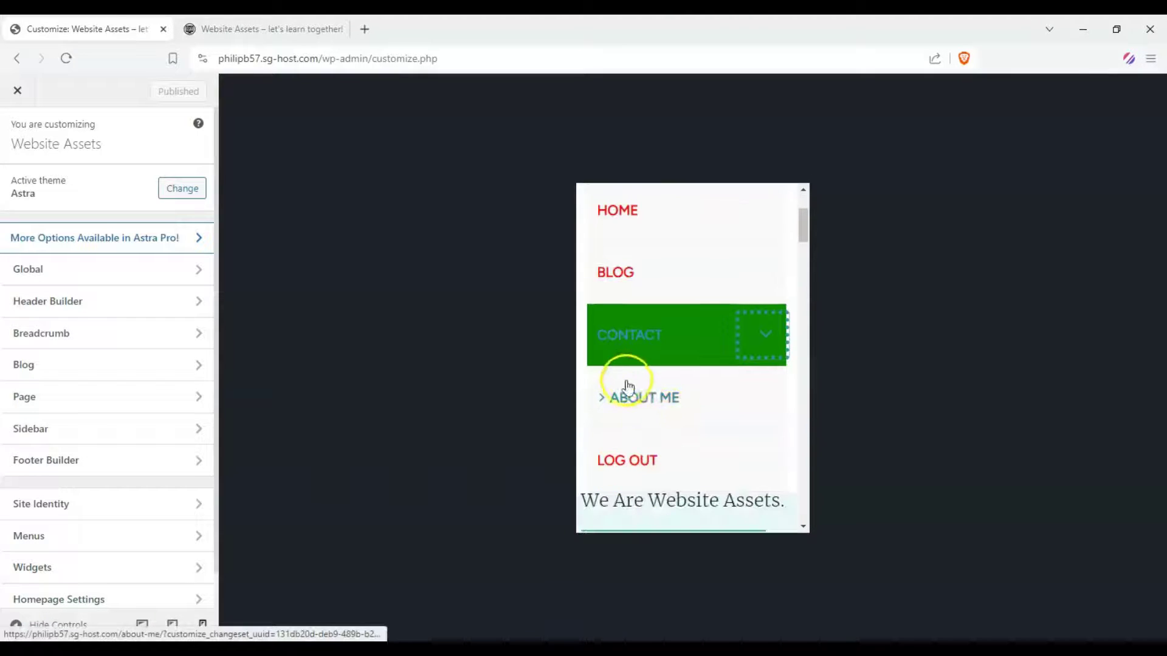
{"action": "scroll", "coordinate": [656, 400], "scroll_direction": "up", "scroll_amount": 1}
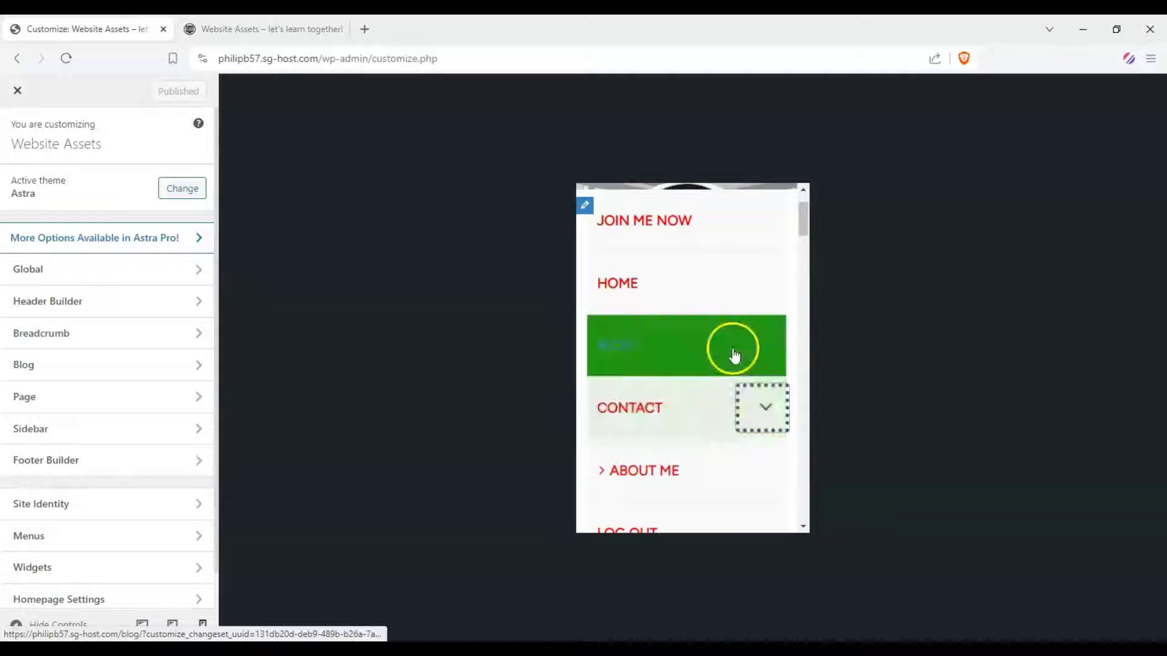
{"action": "left_click", "coordinate": [782, 421]}
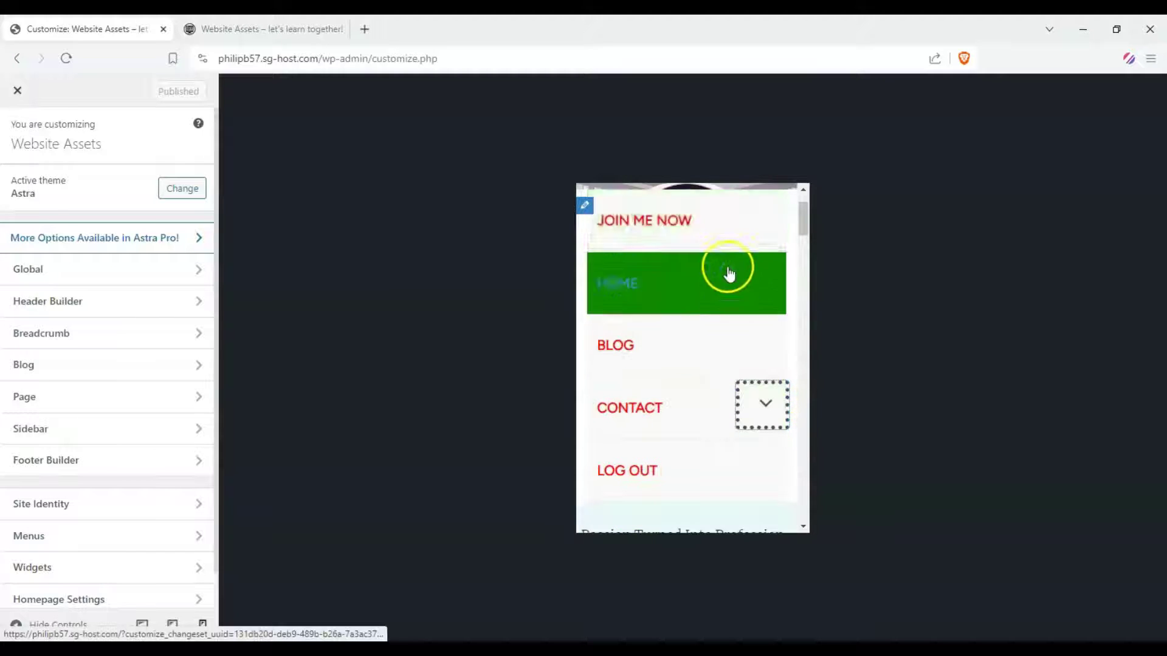
{"action": "scroll", "coordinate": [732, 304], "scroll_direction": "up", "scroll_amount": 1}
{"action": "left_click", "coordinate": [769, 222]}
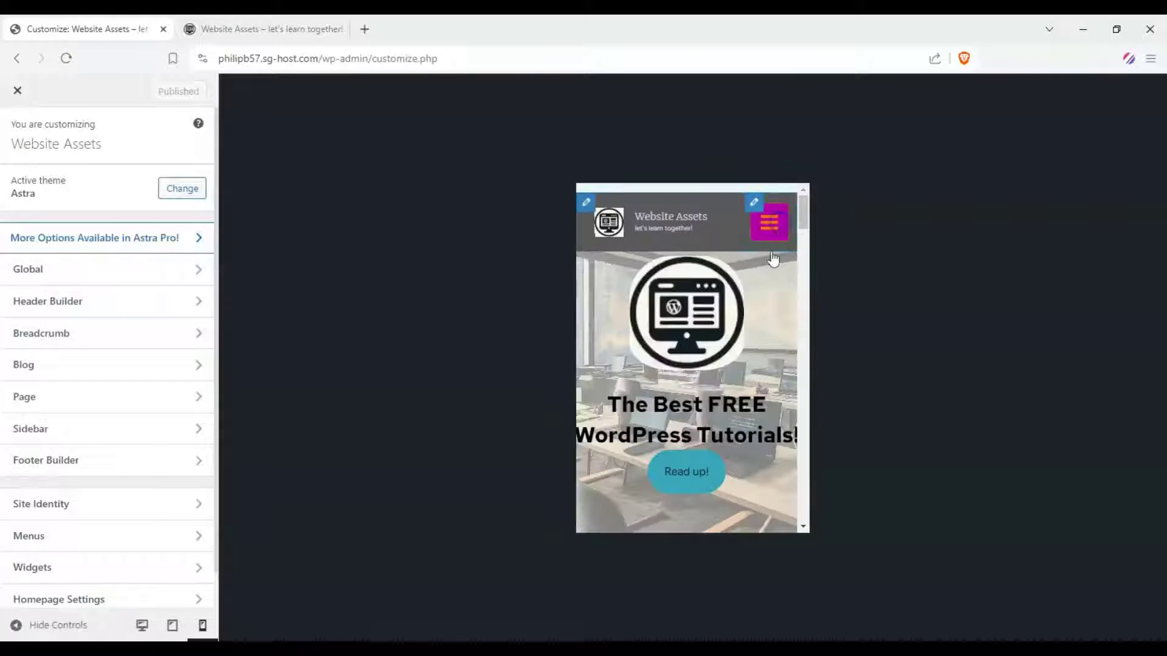
Preview the Blog page at desktop width and open the Croatia post
{"action": "left_click", "coordinate": [142, 625]}
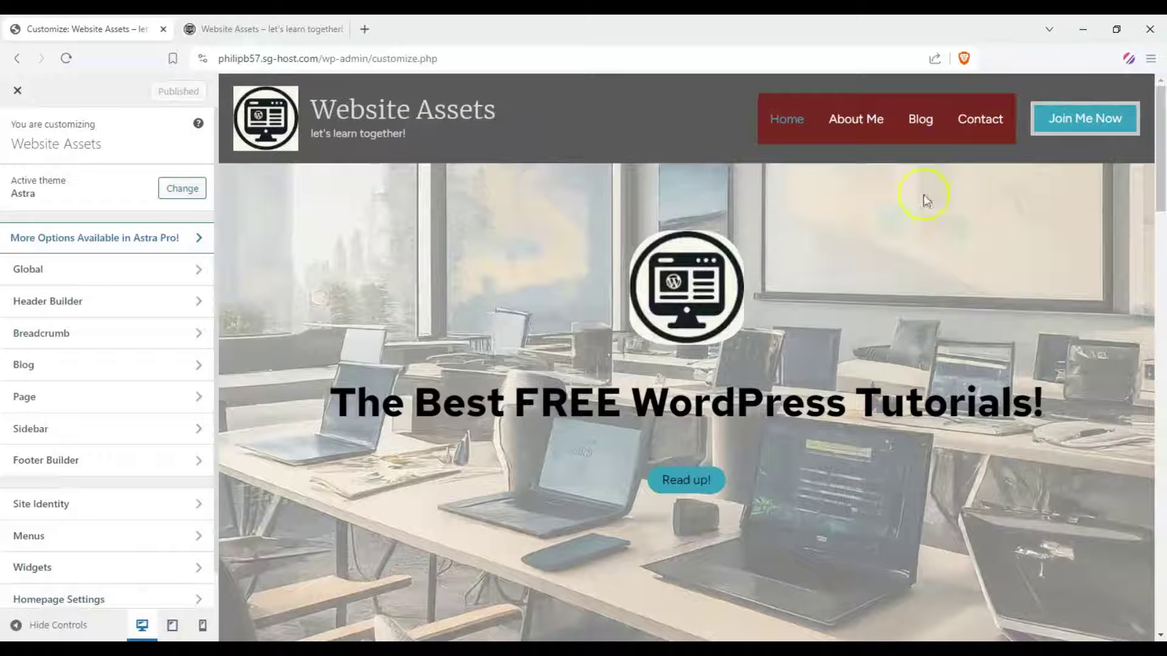
{"action": "left_click", "coordinate": [918, 122]}
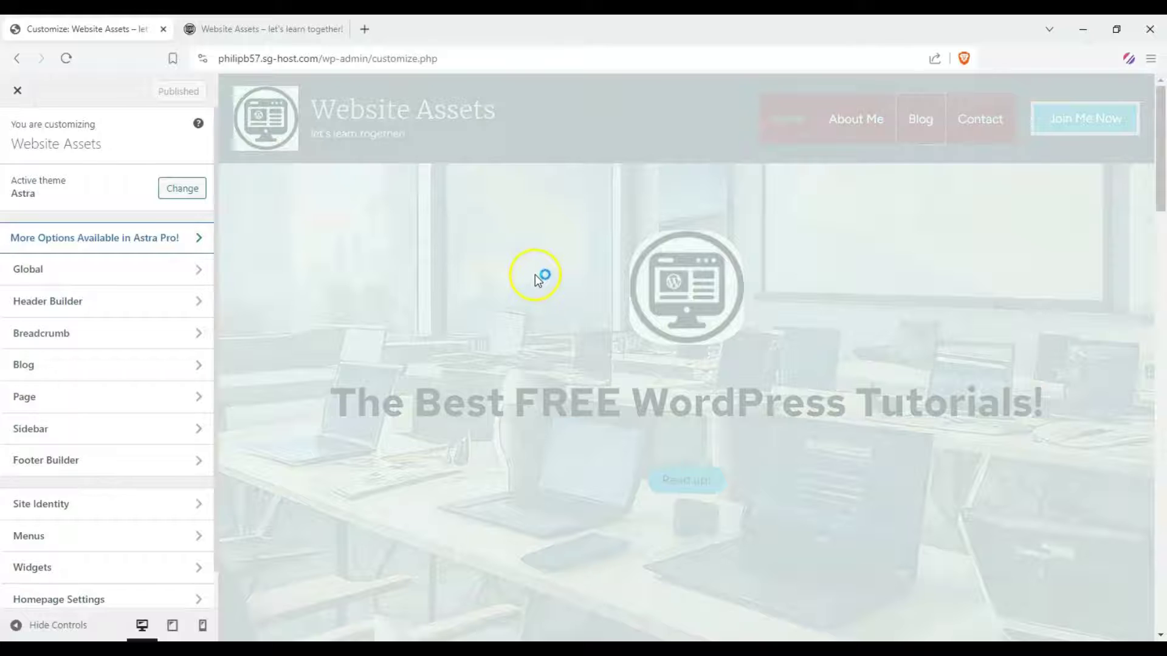
{"action": "scroll", "coordinate": [510, 455], "scroll_direction": "down", "scroll_amount": 1}
{"action": "scroll", "coordinate": [510, 455], "scroll_direction": "down", "scroll_amount": 2}
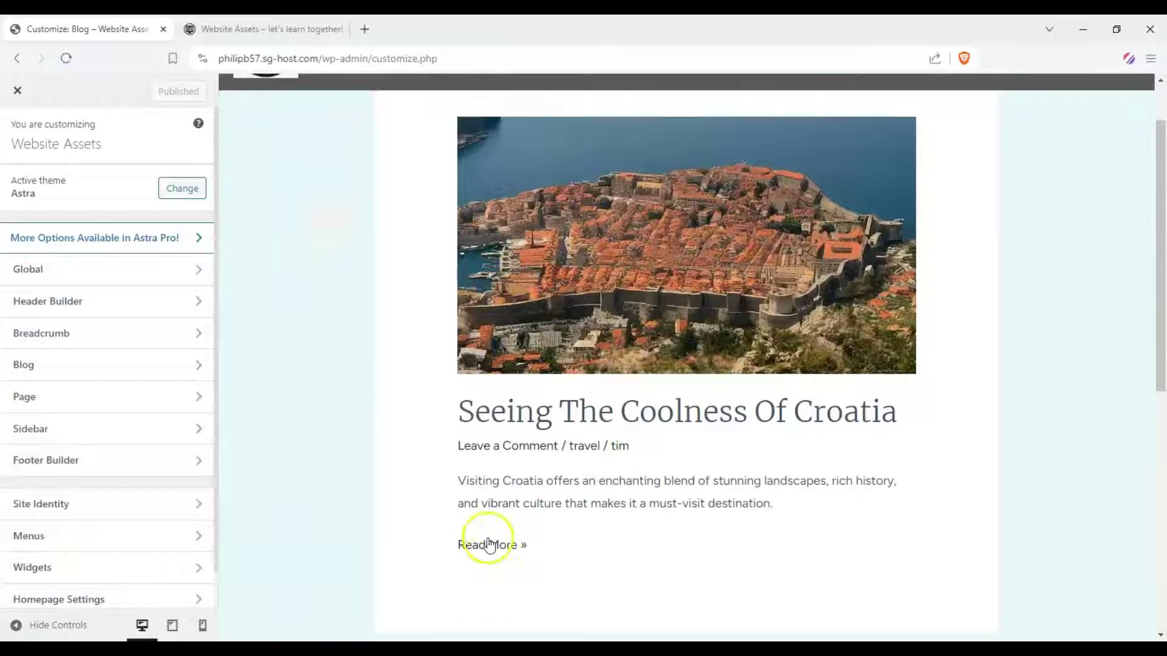
{"action": "left_click", "coordinate": [494, 543]}
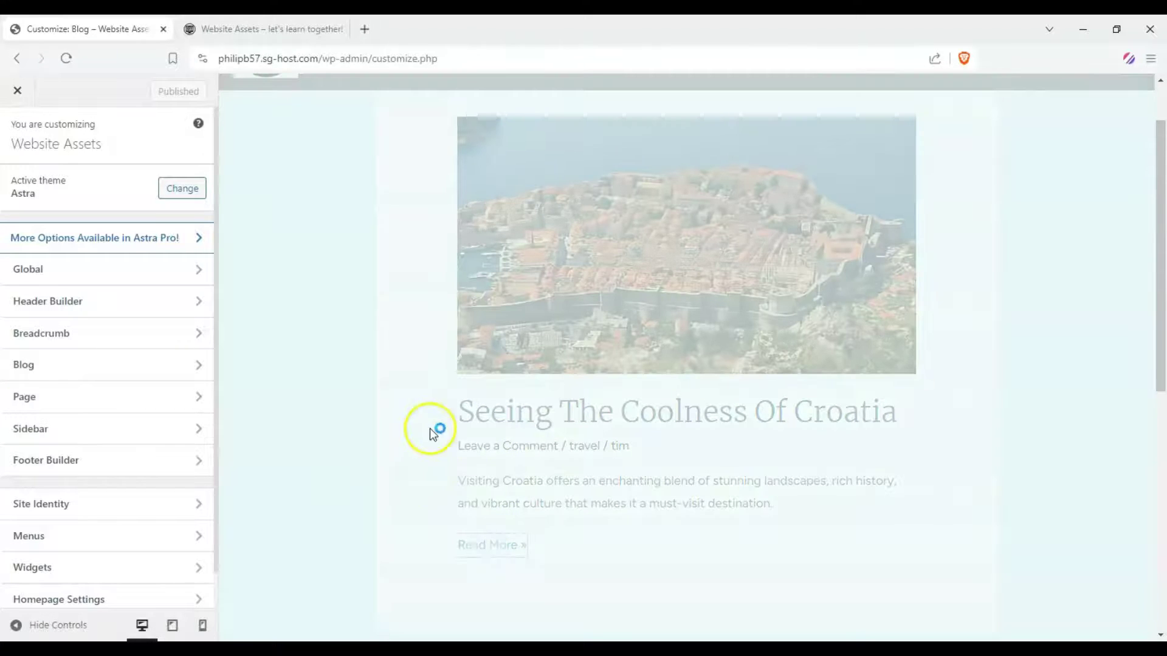
{"action": "scroll", "coordinate": [364, 378], "scroll_direction": "down", "scroll_amount": 10}
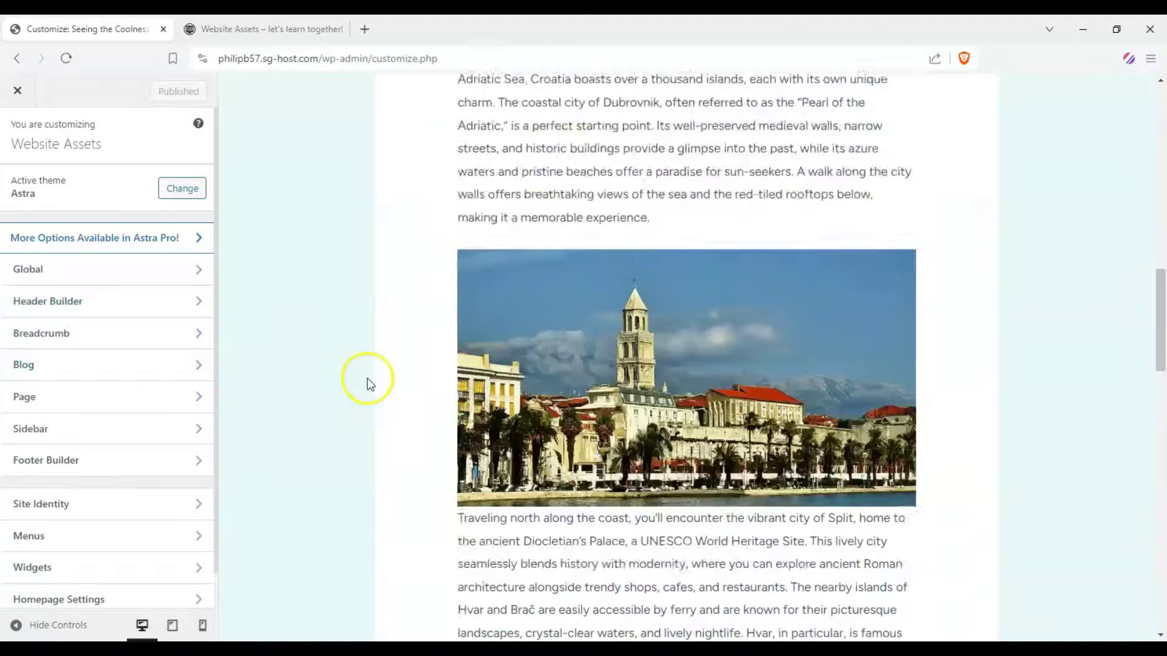
In Blog > Single Post, give single posts a right sidebar and change the container layout
{"action": "left_click", "coordinate": [136, 367]}
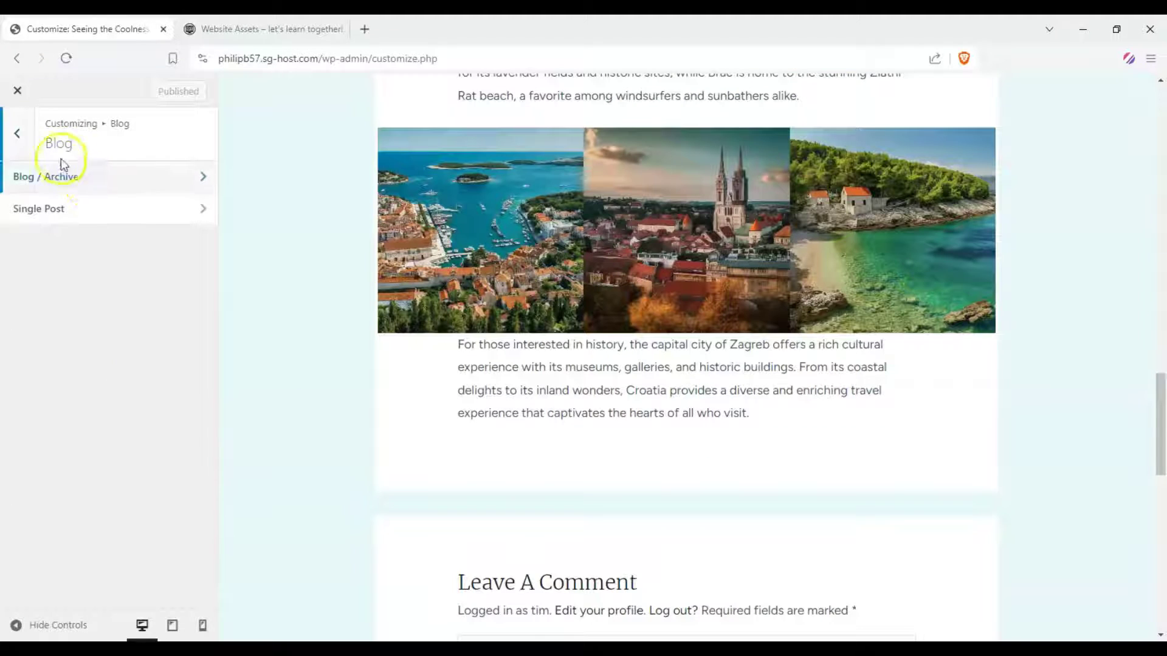
{"action": "left_click", "coordinate": [63, 203]}
{"action": "scroll", "coordinate": [156, 378], "scroll_direction": "down", "scroll_amount": 4}
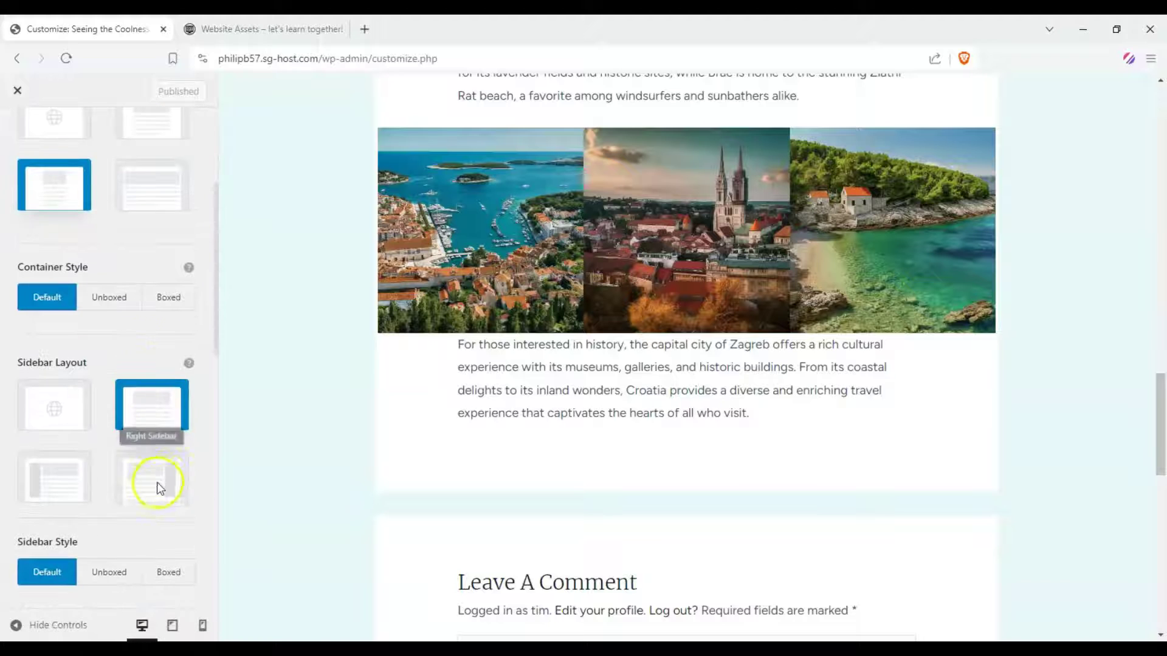
{"action": "left_click", "coordinate": [156, 490]}
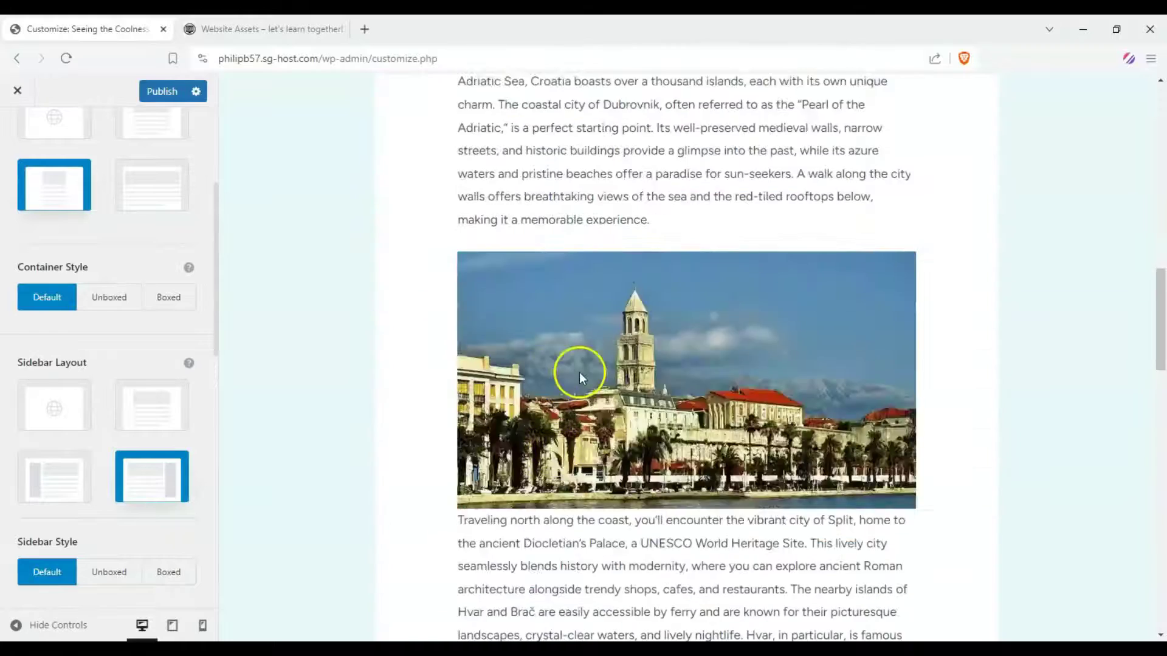
{"action": "scroll", "coordinate": [81, 262], "scroll_direction": "up", "scroll_amount": 4}
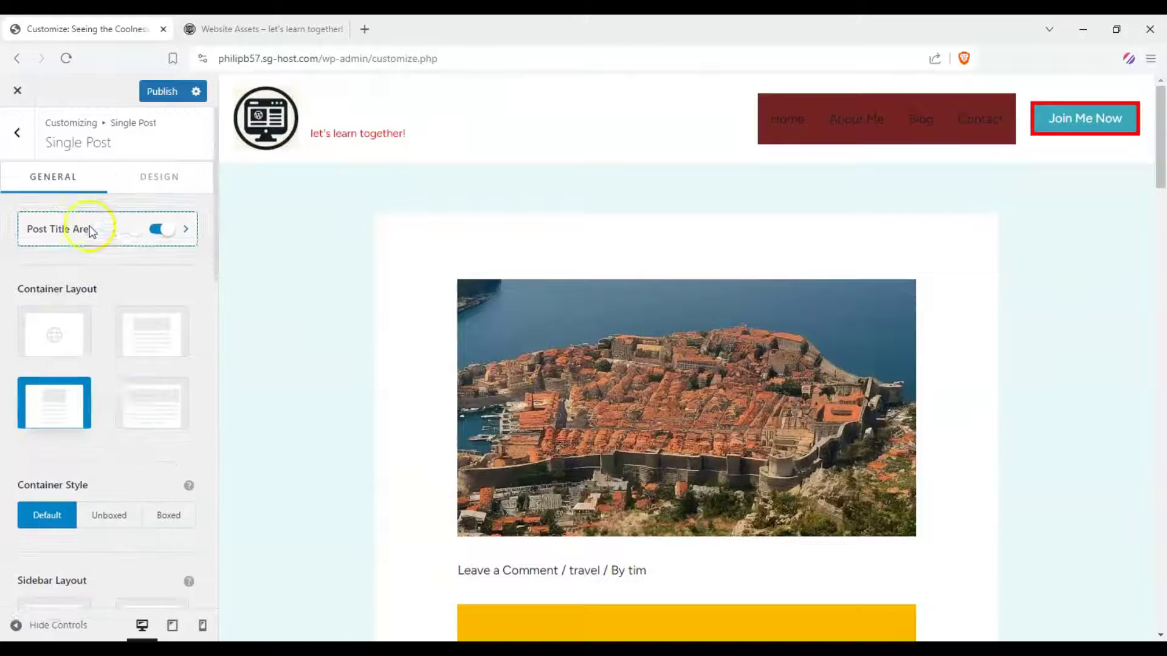
{"action": "left_click", "coordinate": [152, 333]}
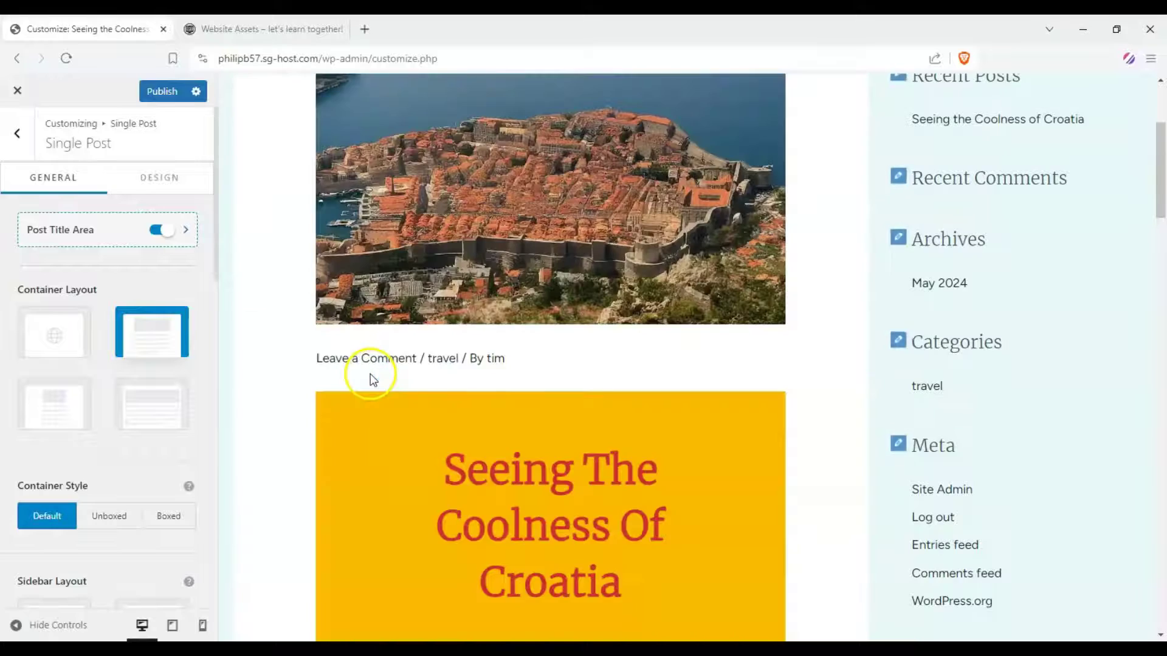
{"action": "scroll", "coordinate": [829, 425], "scroll_direction": "down", "scroll_amount": 20}
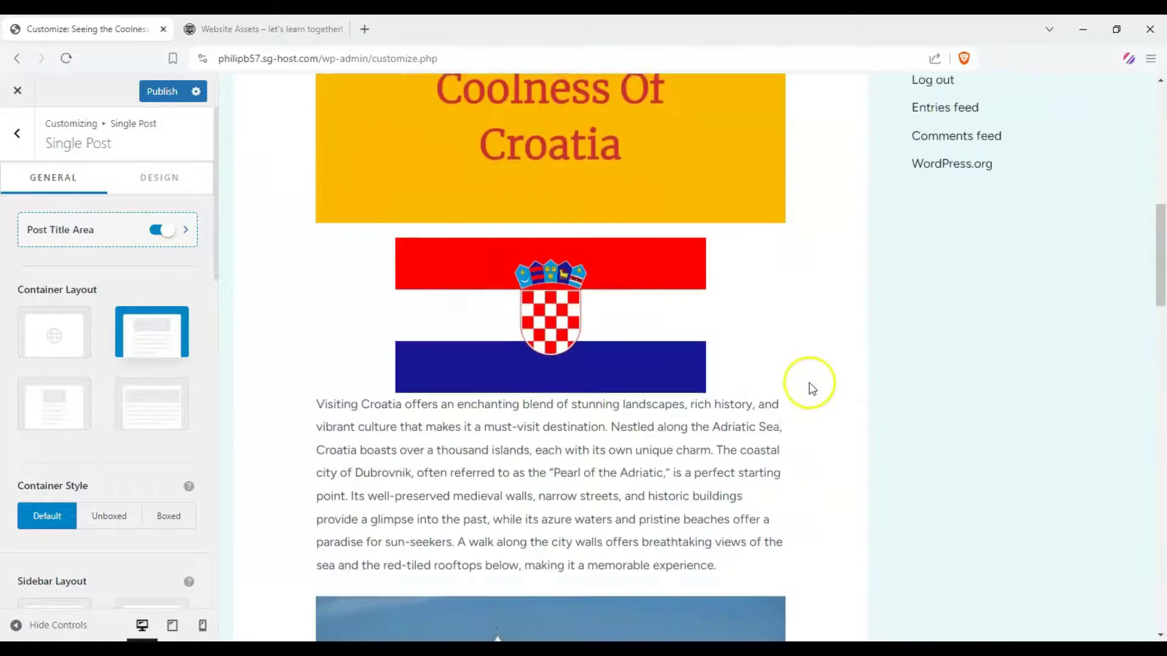
{"action": "scroll", "coordinate": [805, 372], "scroll_direction": "up", "scroll_amount": 15}
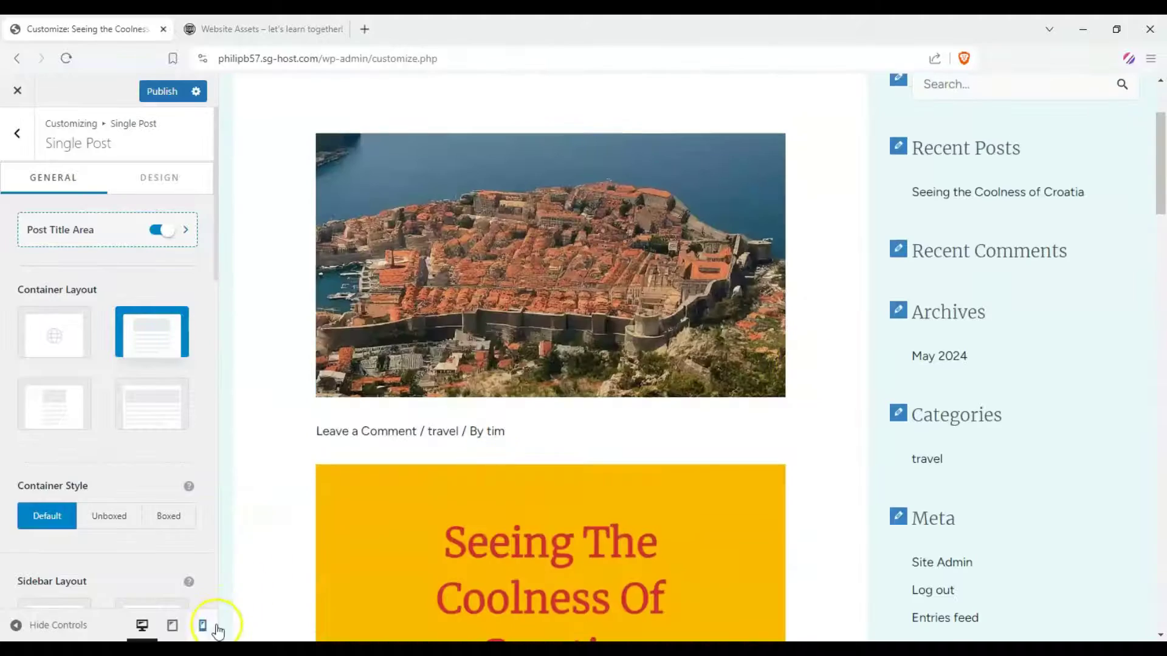
At phone-size preview, set the single post Container Layout to Narrow
{"action": "left_click", "coordinate": [203, 626]}
{"action": "scroll", "coordinate": [710, 291], "scroll_direction": "up", "scroll_amount": 2}
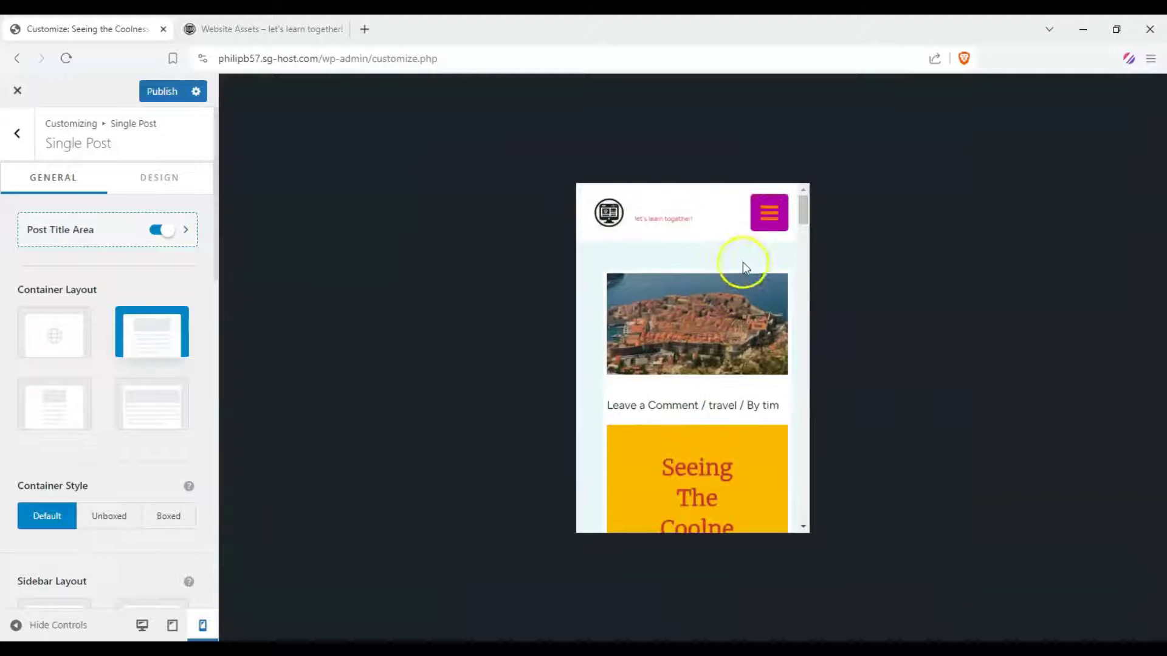
{"action": "left_click_drag", "start_coordinate": [801, 210], "coordinate": [821, 229]}
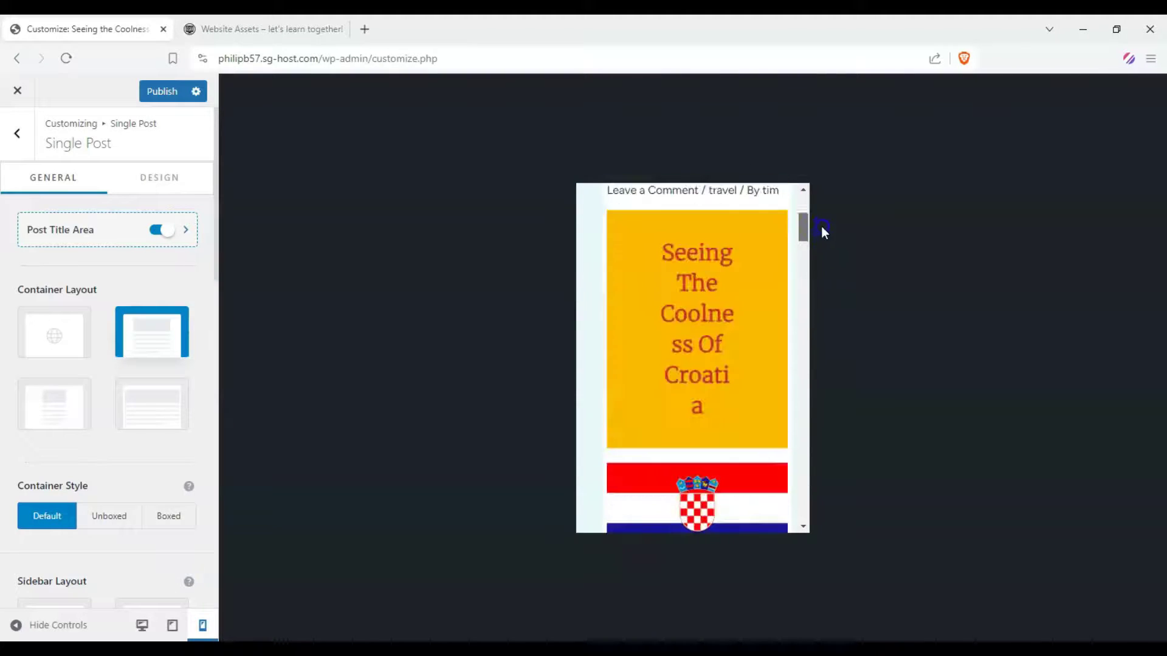
{"action": "left_click", "coordinate": [57, 406]}
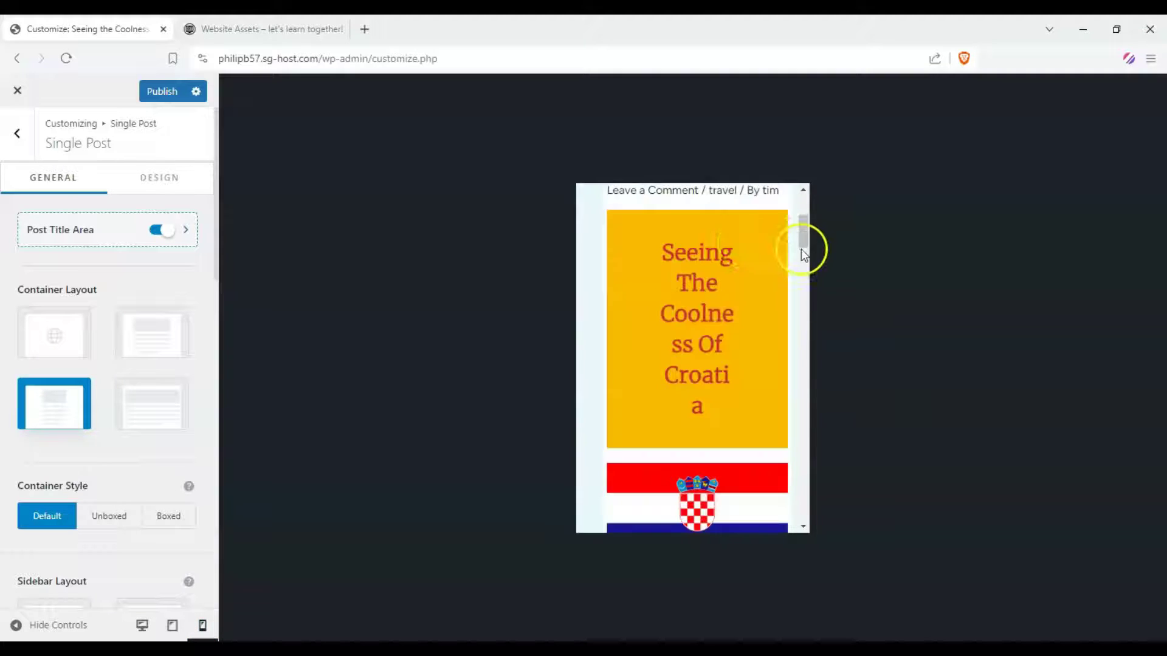
Review the Croatia post at desktop width and open the Single Post Design settings
{"action": "scroll", "coordinate": [709, 312], "scroll_direction": "down", "scroll_amount": 10}
{"action": "left_click", "coordinate": [143, 626]}
{"action": "scroll", "coordinate": [385, 462], "scroll_direction": "up", "scroll_amount": 15}
{"action": "scroll", "coordinate": [386, 462], "scroll_direction": "up", "scroll_amount": 5}
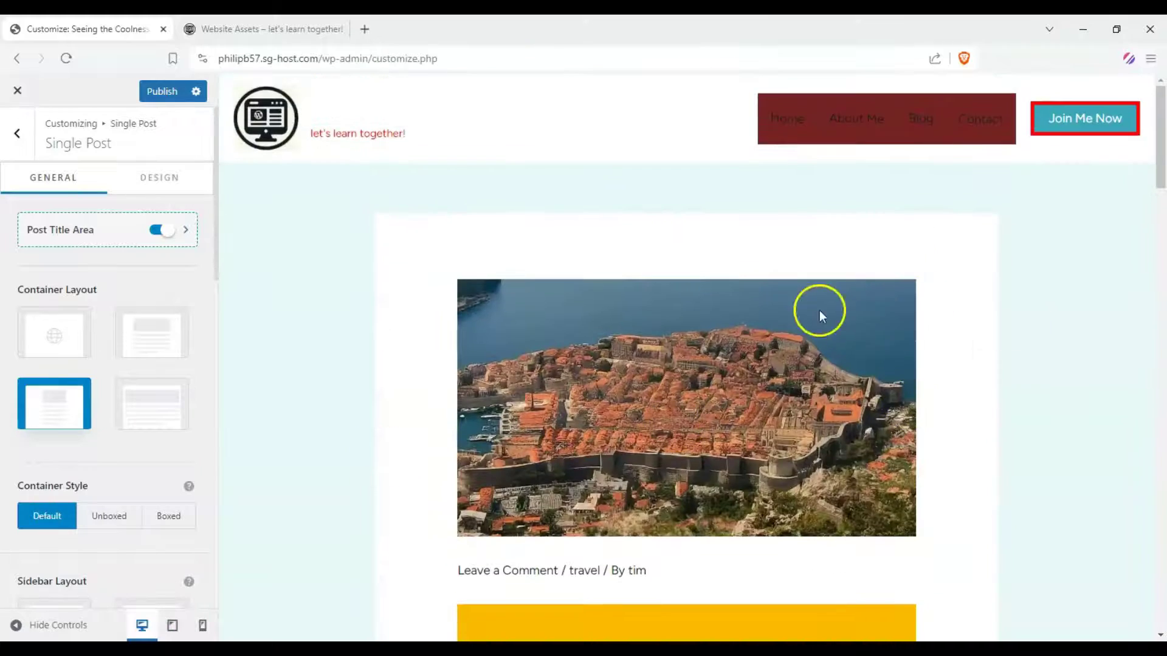
{"action": "scroll", "coordinate": [110, 439], "scroll_direction": "down", "scroll_amount": 4}
{"action": "scroll", "coordinate": [109, 425], "scroll_direction": "down", "scroll_amount": 3}
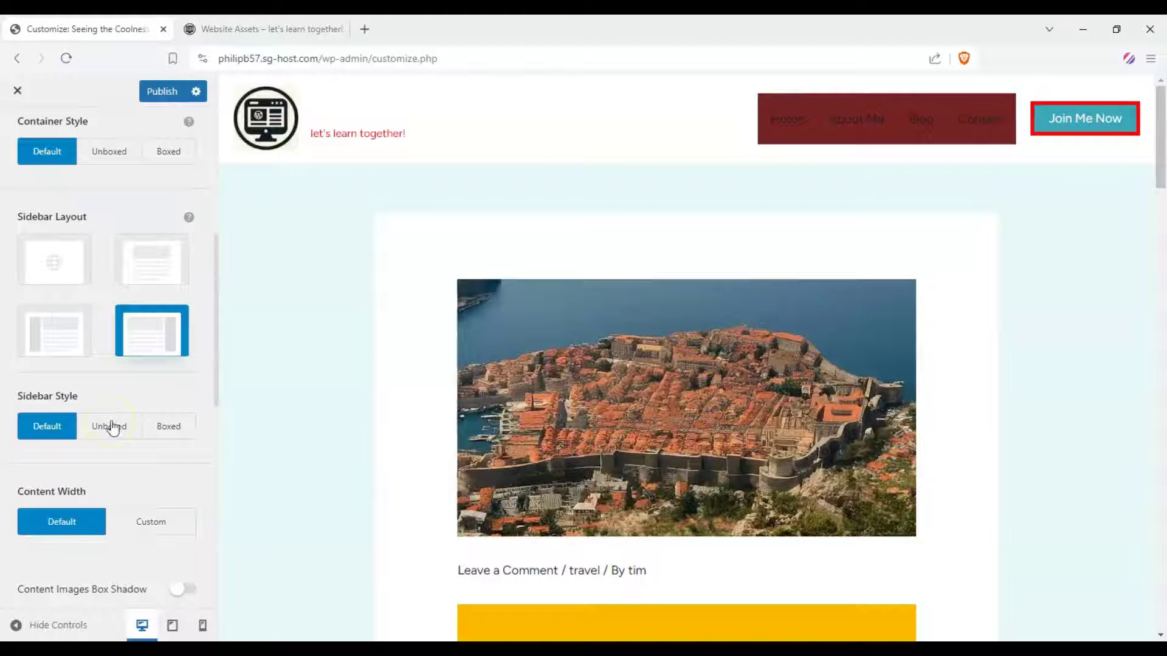
{"action": "scroll", "coordinate": [172, 451], "scroll_direction": "up", "scroll_amount": 2}
{"action": "scroll", "coordinate": [178, 443], "scroll_direction": "down", "scroll_amount": 6}
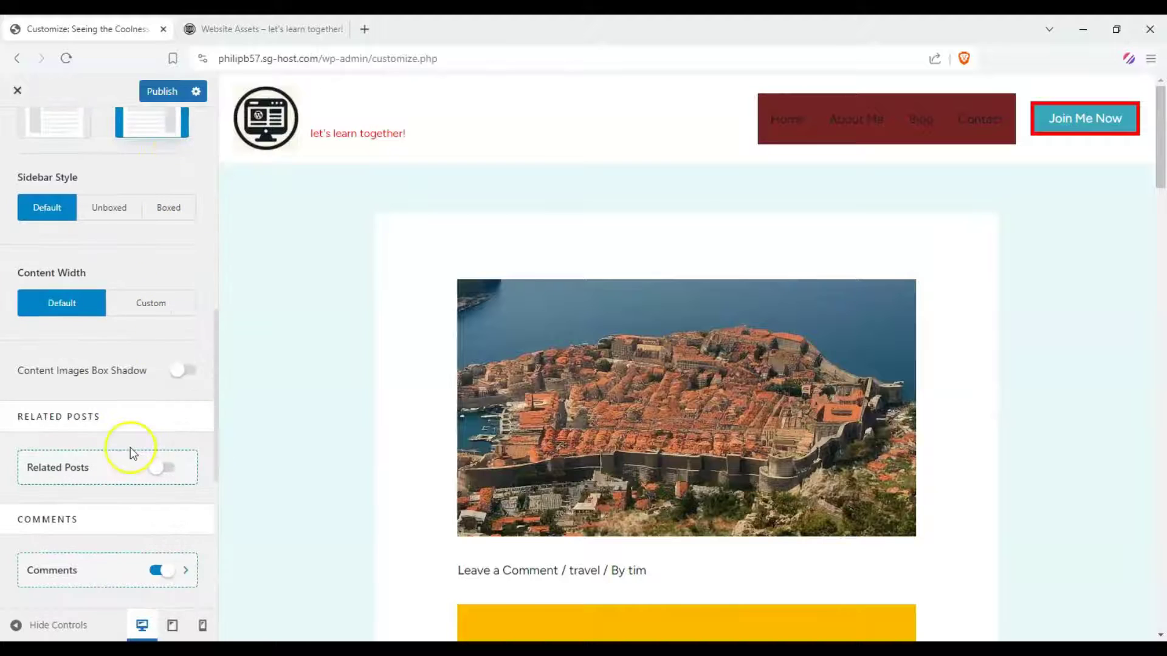
{"action": "scroll", "coordinate": [134, 450], "scroll_direction": "down", "scroll_amount": 6}
{"action": "scroll", "coordinate": [151, 449], "scroll_direction": "up", "scroll_amount": 15}
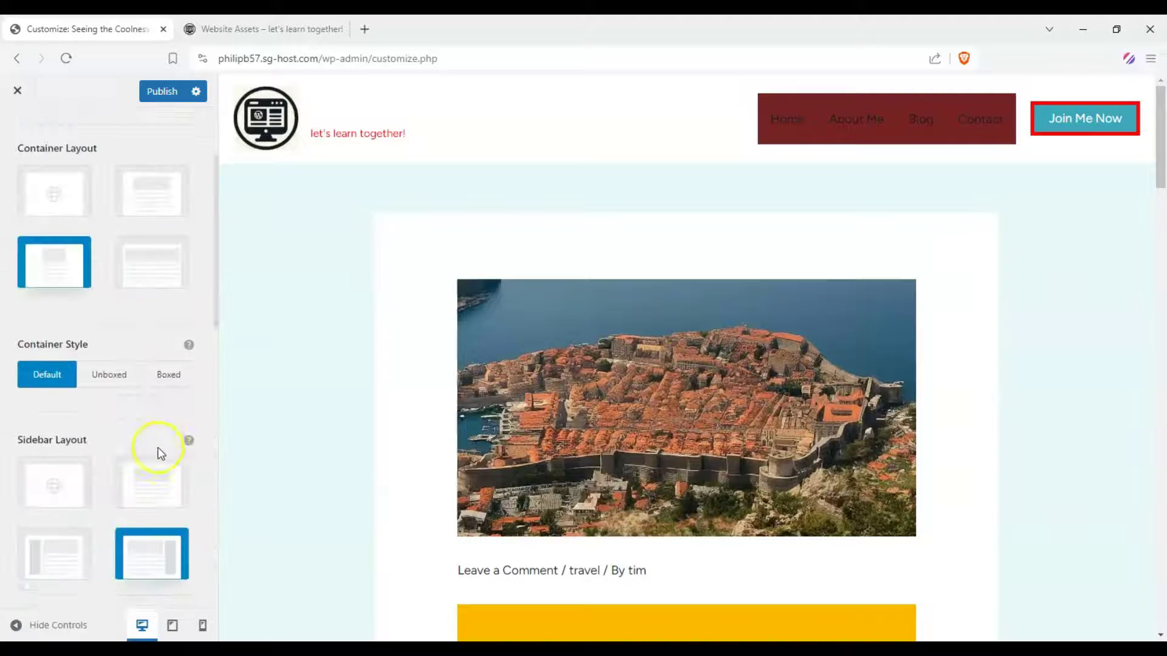
{"action": "scroll", "coordinate": [158, 455], "scroll_direction": "up", "scroll_amount": 3}
{"action": "left_click", "coordinate": [151, 191]}
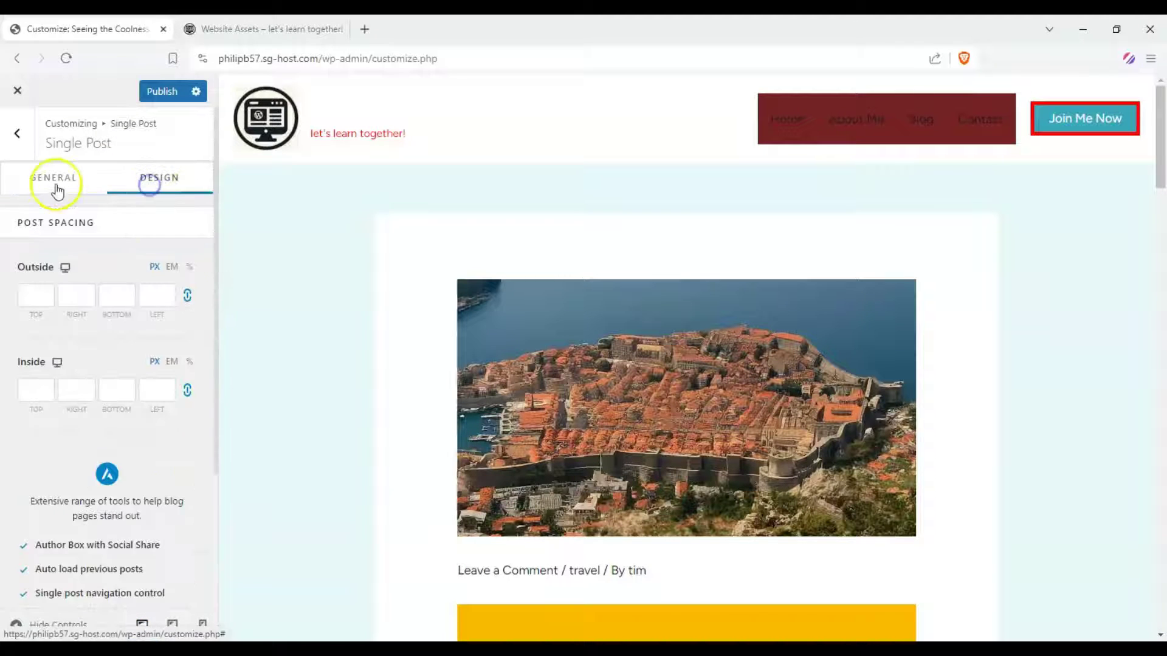
Back in mobile preview, set single posts to No Sidebar and restore the previous container layout
{"action": "left_click", "coordinate": [57, 192]}
{"action": "left_click", "coordinate": [203, 622]}
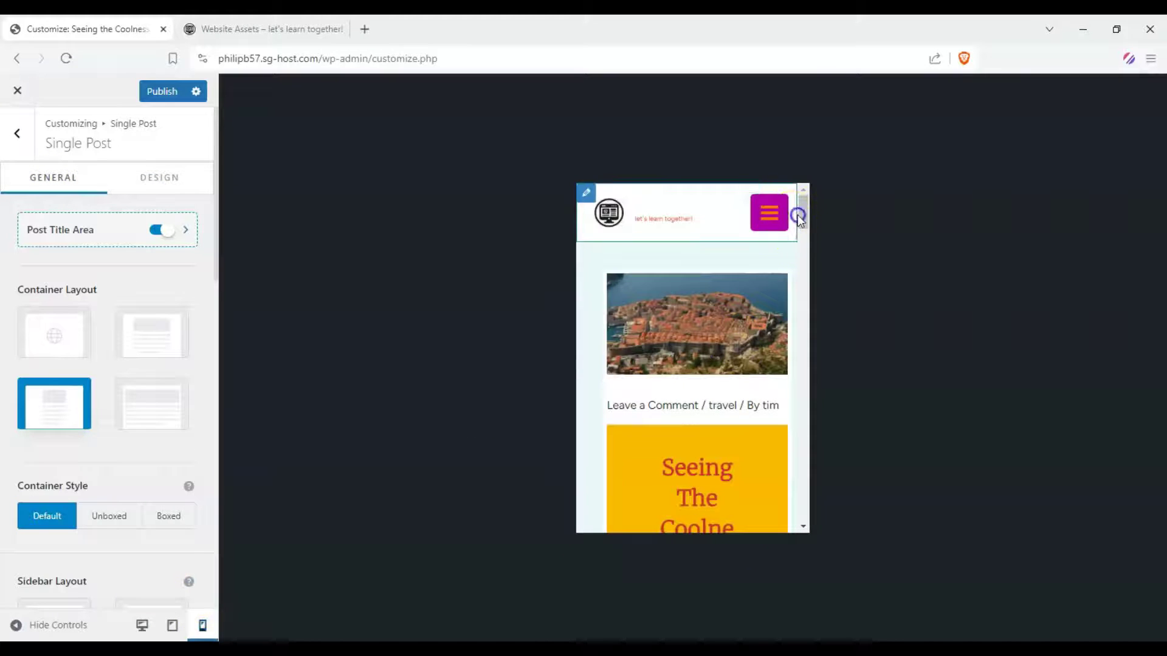
{"action": "left_click_drag", "start_coordinate": [803, 213], "coordinate": [809, 450]}
{"action": "scroll", "coordinate": [162, 441], "scroll_direction": "down", "scroll_amount": 5}
{"action": "scroll", "coordinate": [657, 366], "scroll_direction": "up", "scroll_amount": 2}
{"action": "left_click", "coordinate": [144, 255]}
{"action": "scroll", "coordinate": [148, 317], "scroll_direction": "up", "scroll_amount": 5}
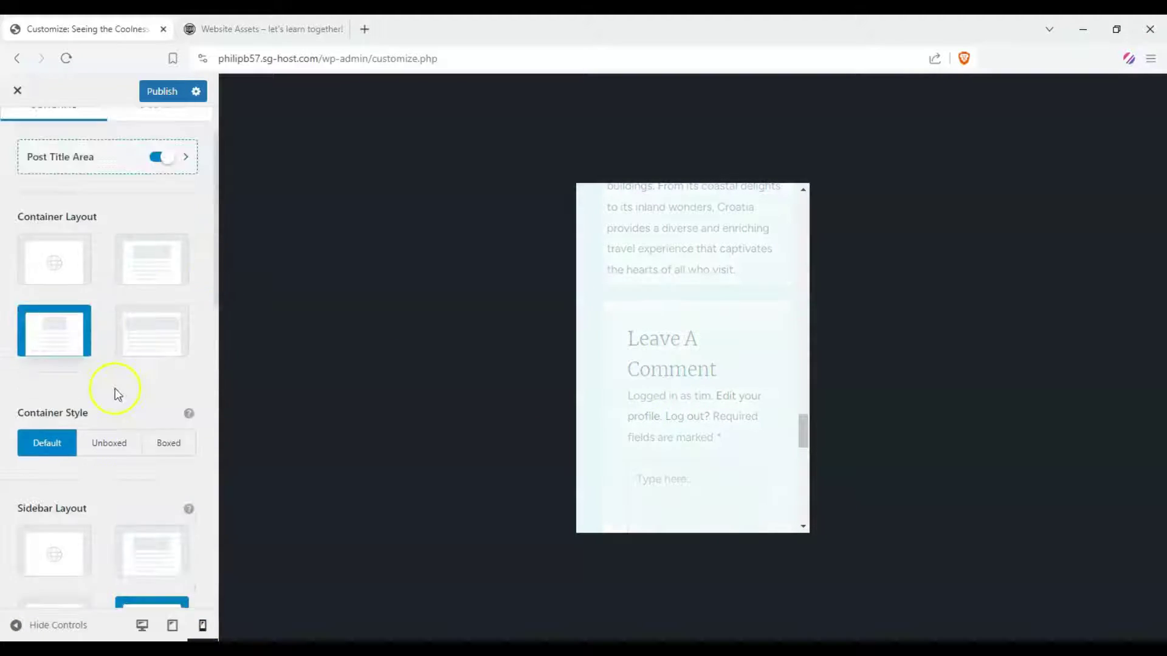
{"action": "left_click", "coordinate": [141, 273]}
{"action": "scroll", "coordinate": [737, 396], "scroll_direction": "down", "scroll_amount": 5}
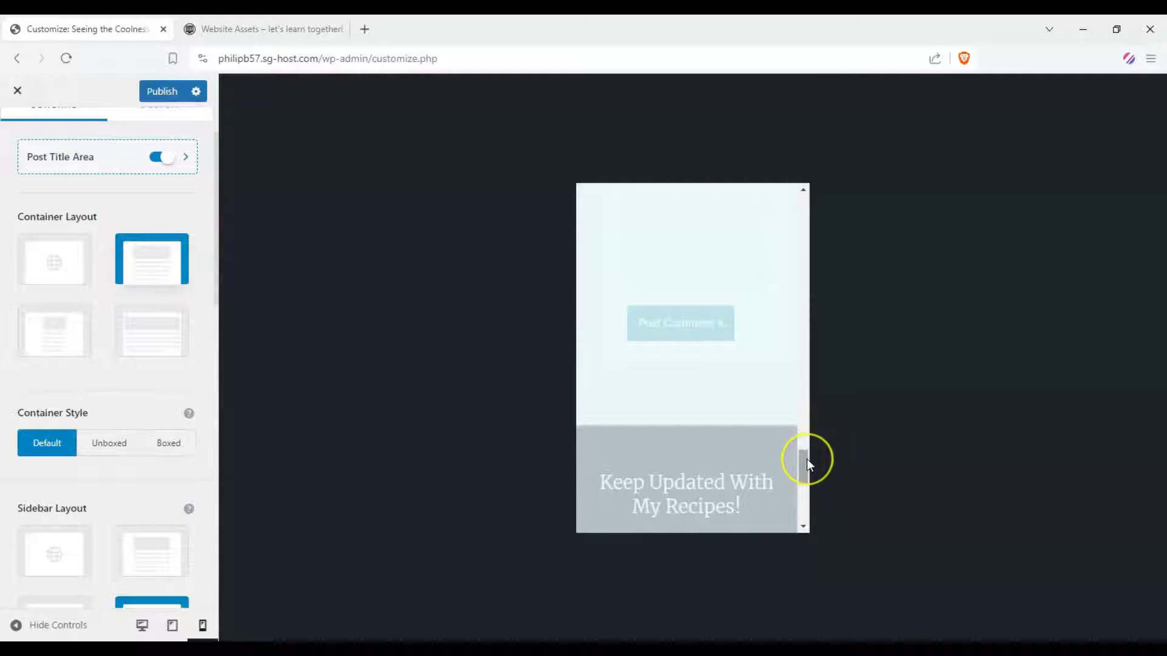
{"action": "left_click_drag", "start_coordinate": [802, 424], "coordinate": [797, 172]}
Open the preview's mobile menu and navigate to the header builder's Off-Canvas Menu settings
{"action": "left_click", "coordinate": [774, 215]}
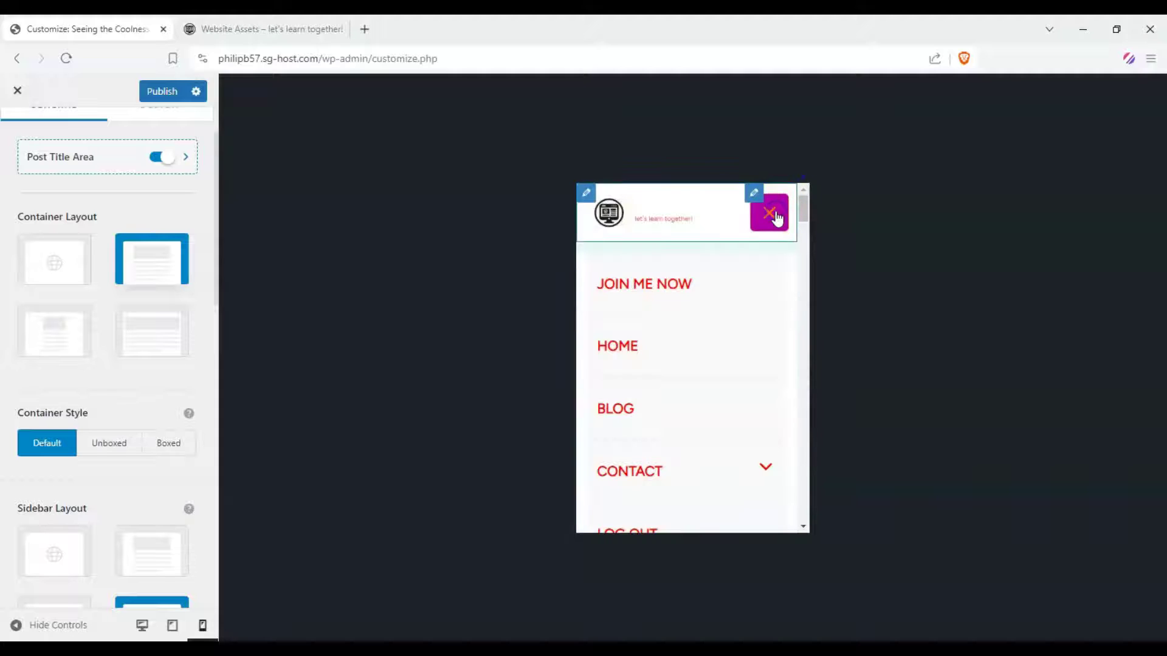
{"action": "scroll", "coordinate": [36, 128], "scroll_direction": "up", "scroll_amount": 2}
{"action": "left_click", "coordinate": [13, 129]}
{"action": "left_click", "coordinate": [772, 218]}
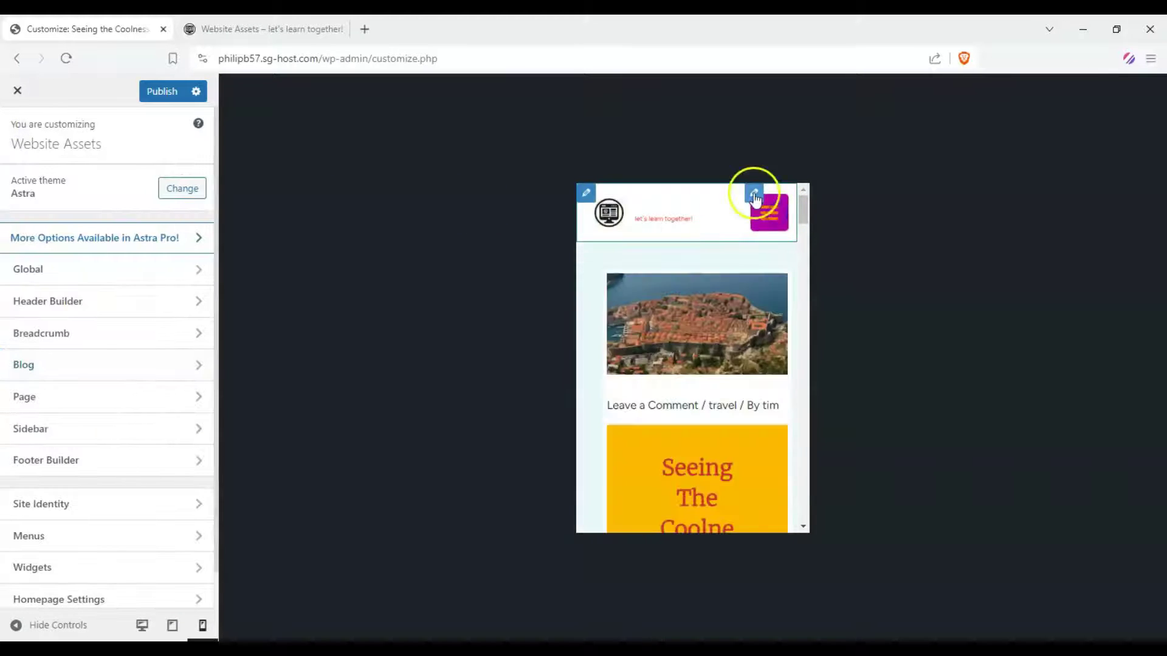
{"action": "left_click", "coordinate": [754, 195]}
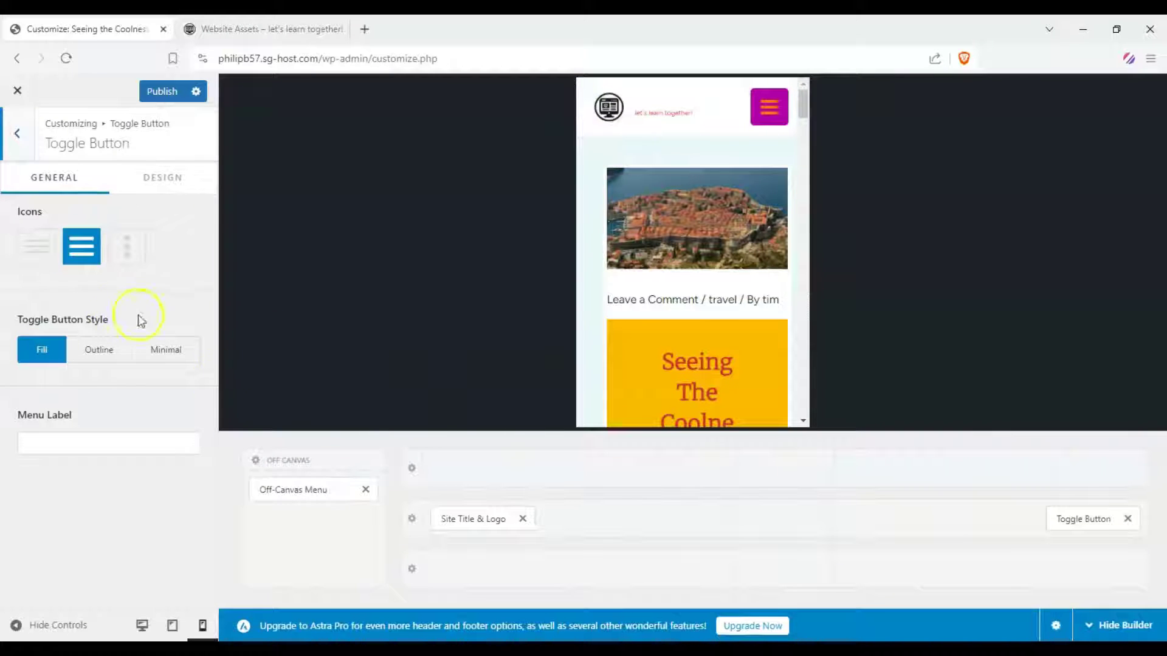
{"action": "left_click", "coordinate": [282, 492]}
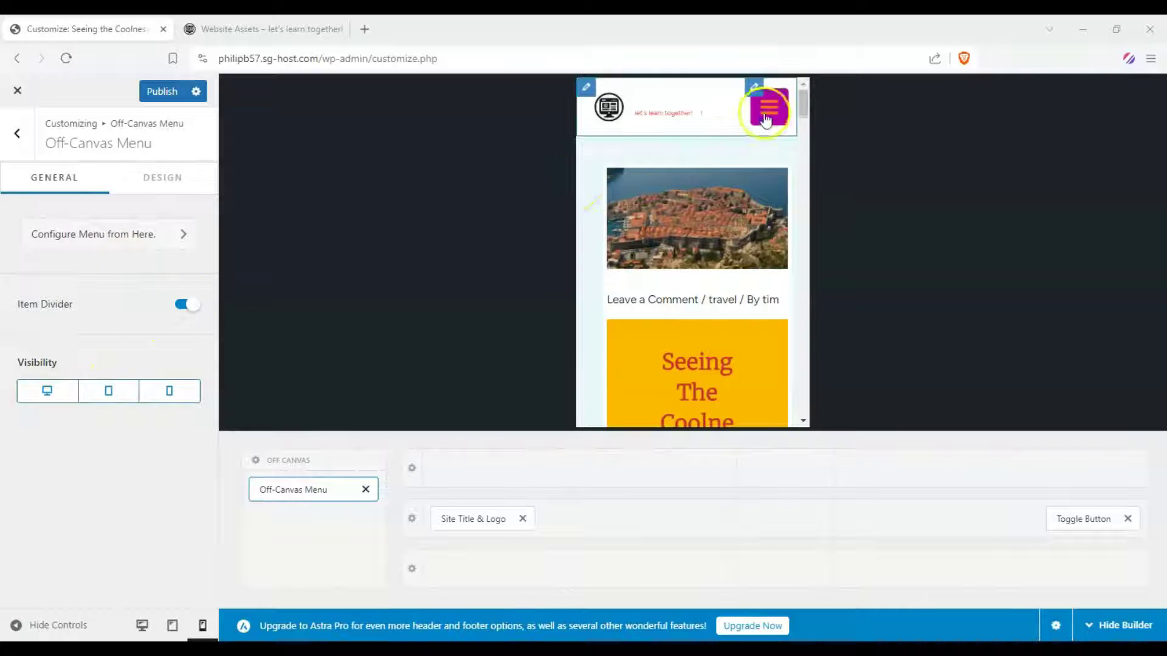
Turn the menu item dividers off and back on, then adjust the off-canvas Design options
{"action": "left_click", "coordinate": [185, 304]}
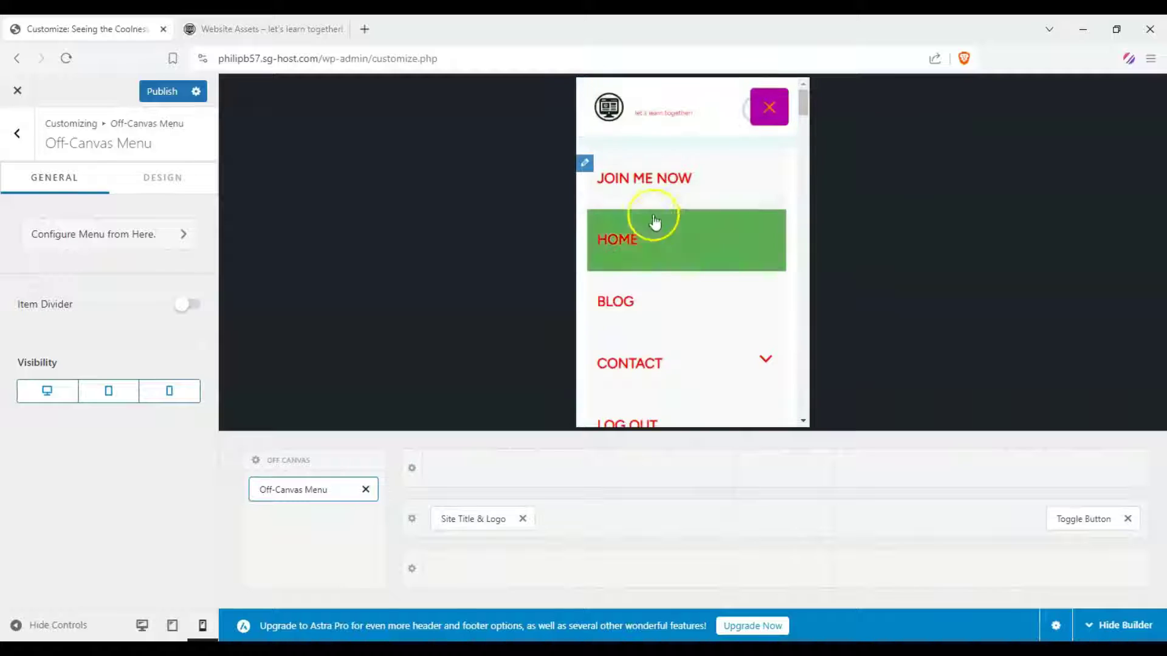
{"action": "left_click", "coordinate": [186, 305]}
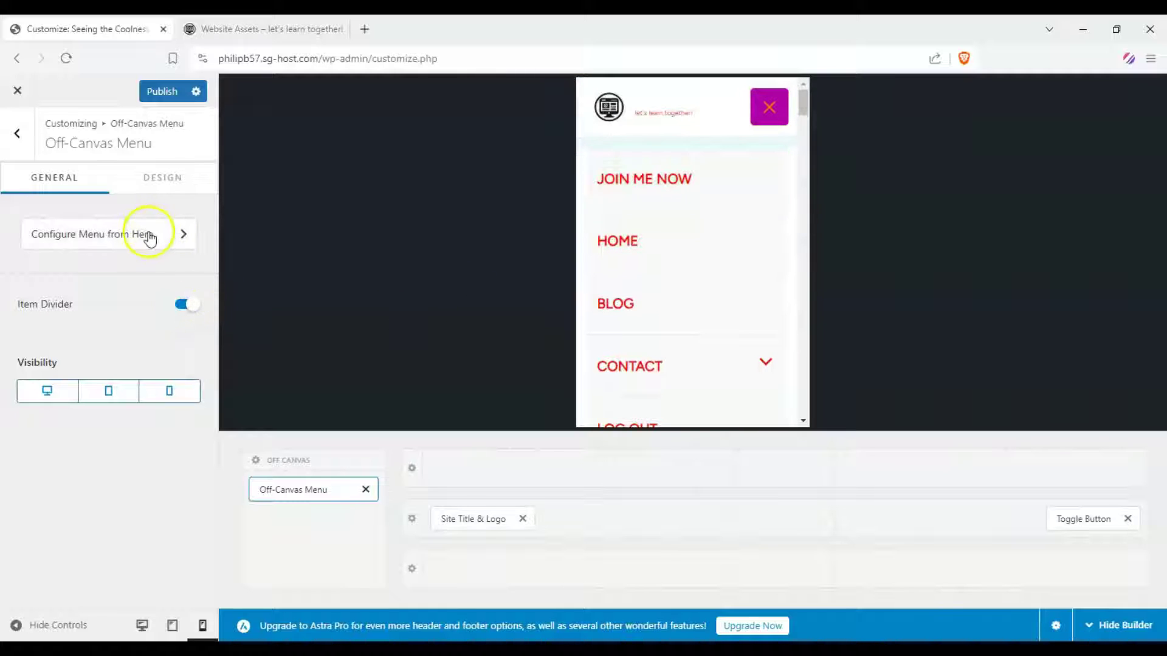
{"action": "left_click", "coordinate": [153, 186]}
{"action": "scroll", "coordinate": [115, 377], "scroll_direction": "down", "scroll_amount": 4}
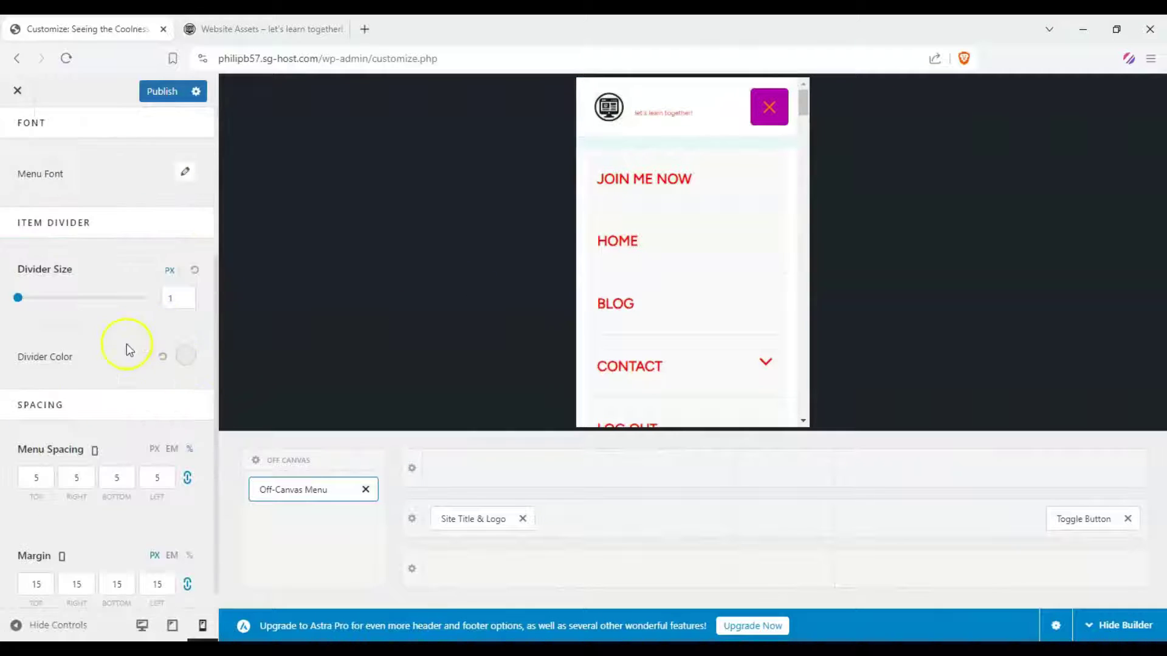
{"action": "scroll", "coordinate": [73, 273], "scroll_direction": "up", "scroll_amount": 4}
{"action": "scroll", "coordinate": [91, 318], "scroll_direction": "down", "scroll_amount": 3}
{"action": "scroll", "coordinate": [89, 312], "scroll_direction": "up", "scroll_amount": 3}
{"action": "scroll", "coordinate": [106, 232], "scroll_direction": "down", "scroll_amount": 3}
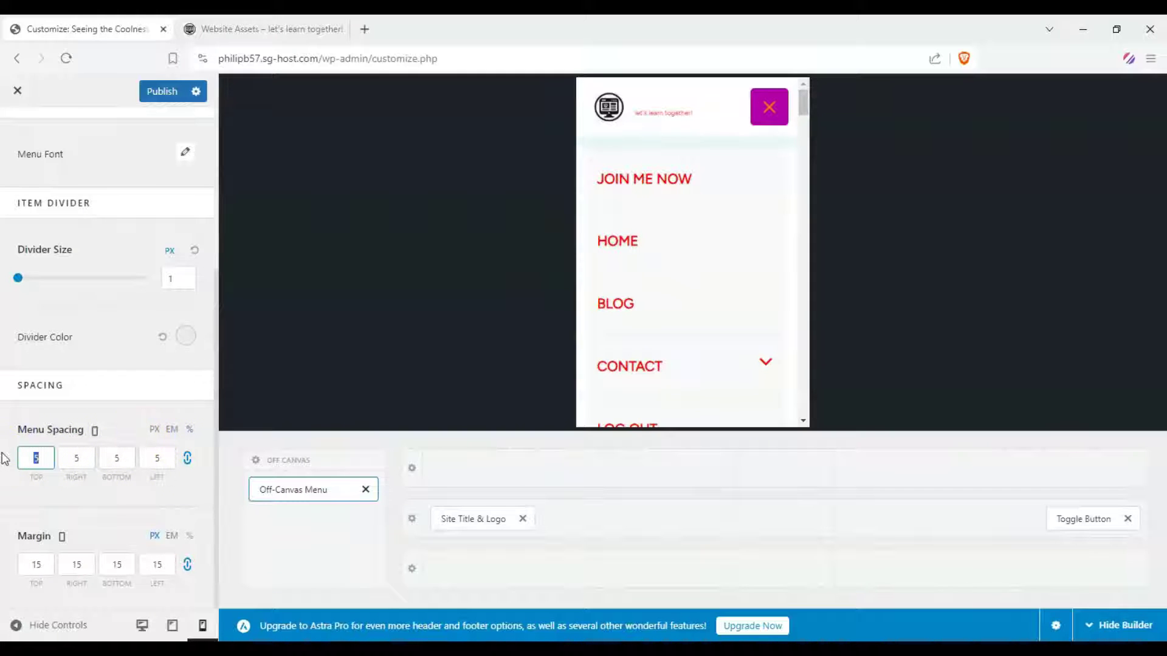
{"action": "type", "text": "0"}
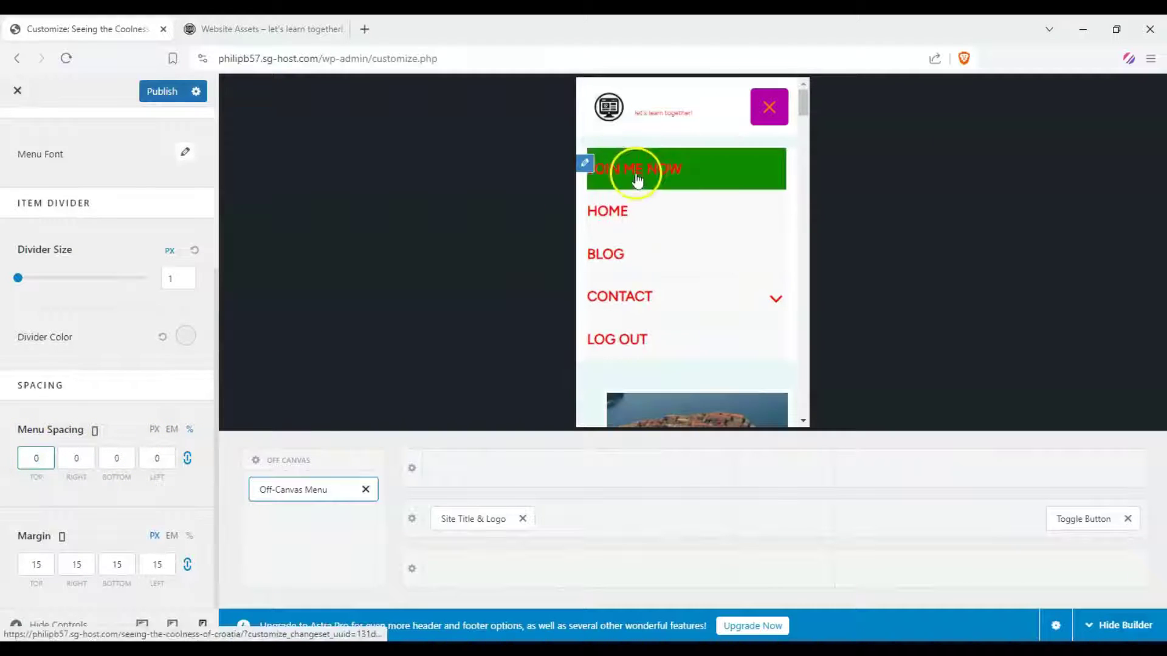
Reduce the off-canvas menu font size to about 8 in its font settings
{"action": "scroll", "coordinate": [635, 200], "scroll_direction": "down", "scroll_amount": 1}
{"action": "scroll", "coordinate": [630, 225], "scroll_direction": "down", "scroll_amount": 1}
{"action": "scroll", "coordinate": [620, 240], "scroll_direction": "up", "scroll_amount": 3}
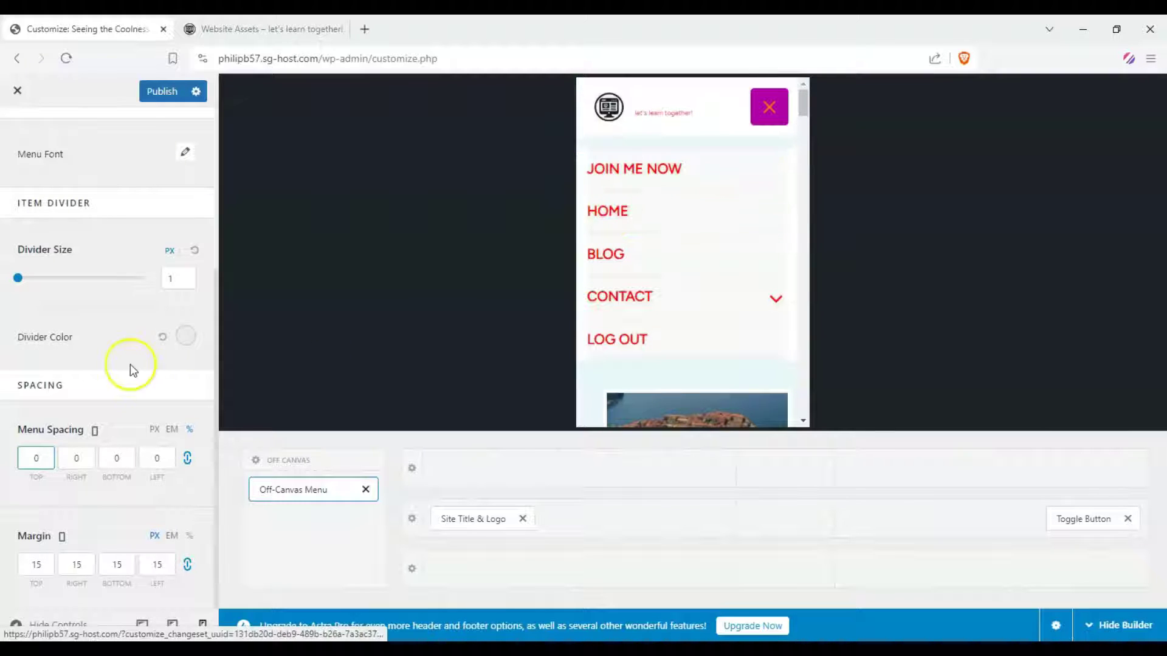
{"action": "scroll", "coordinate": [42, 309], "scroll_direction": "up", "scroll_amount": 1}
{"action": "scroll", "coordinate": [43, 309], "scroll_direction": "up", "scroll_amount": 3}
{"action": "left_click", "coordinate": [193, 393]}
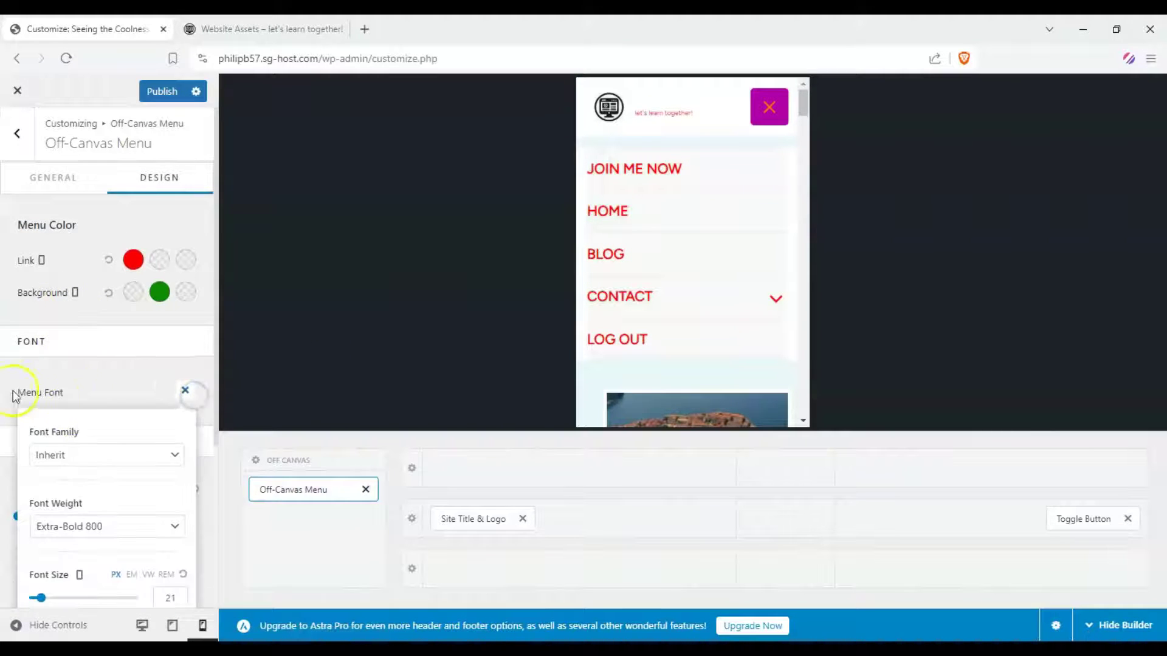
{"action": "scroll", "coordinate": [13, 395], "scroll_direction": "down", "scroll_amount": 1}
{"action": "left_click_drag", "start_coordinate": [41, 534], "coordinate": [39, 530]}
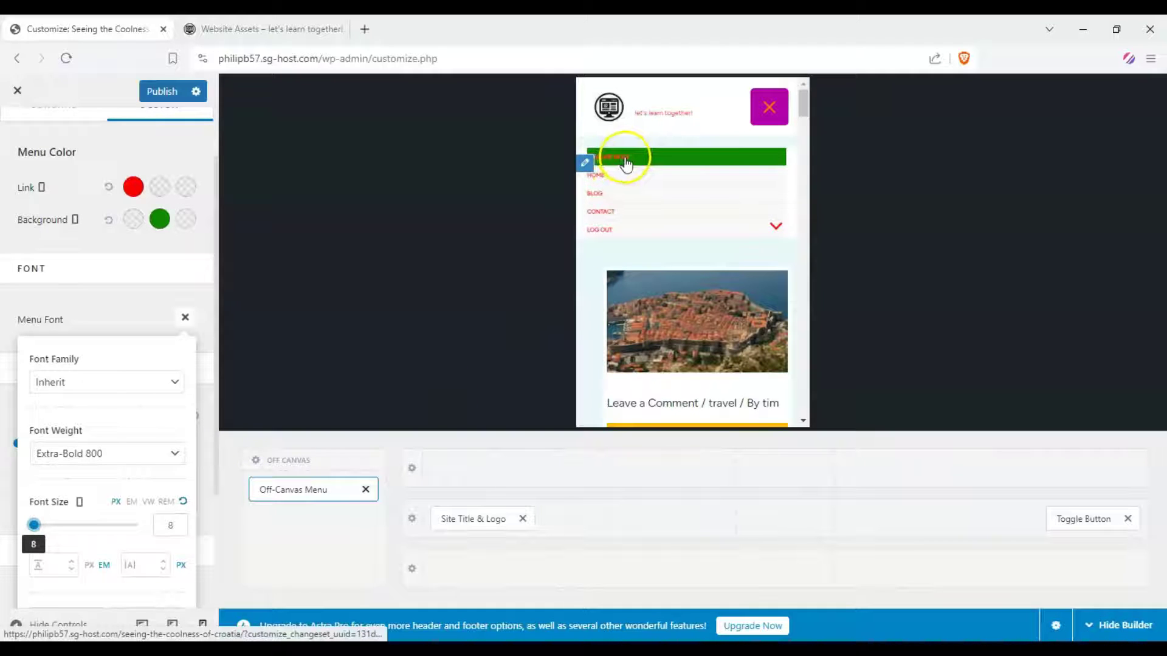
{"action": "left_click_drag", "start_coordinate": [34, 526], "coordinate": [44, 531]}
{"action": "left_click", "coordinate": [62, 498]}
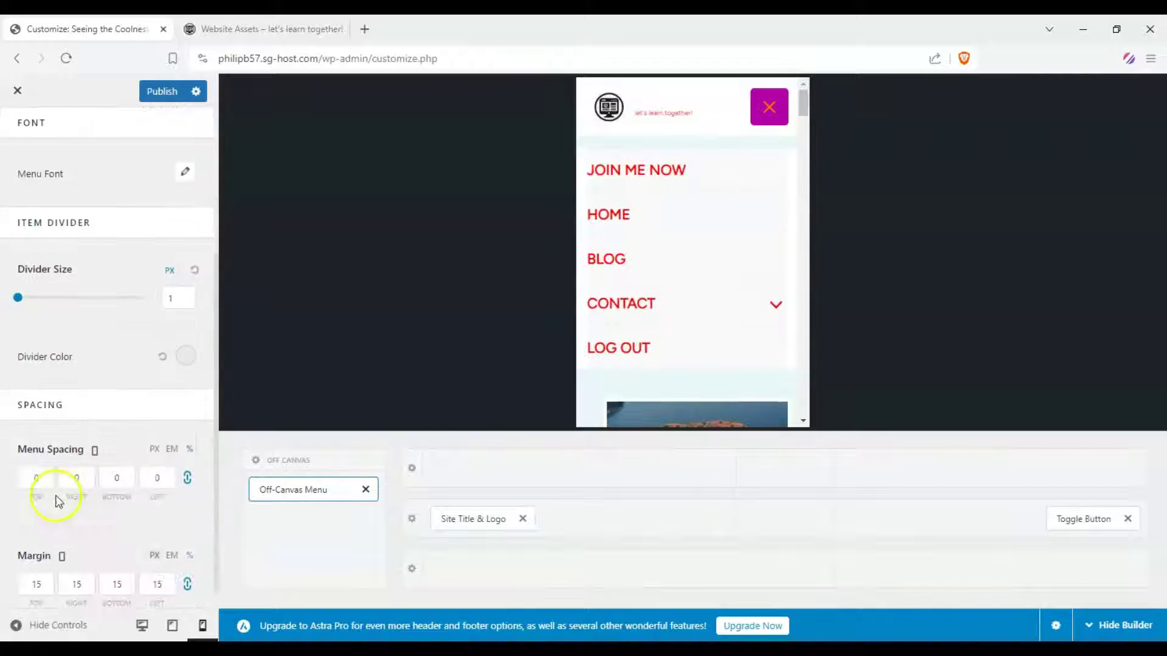
Set the off-canvas menu spacing to 5 and its margins to 15 on all sides
{"action": "type", "text": "5"}
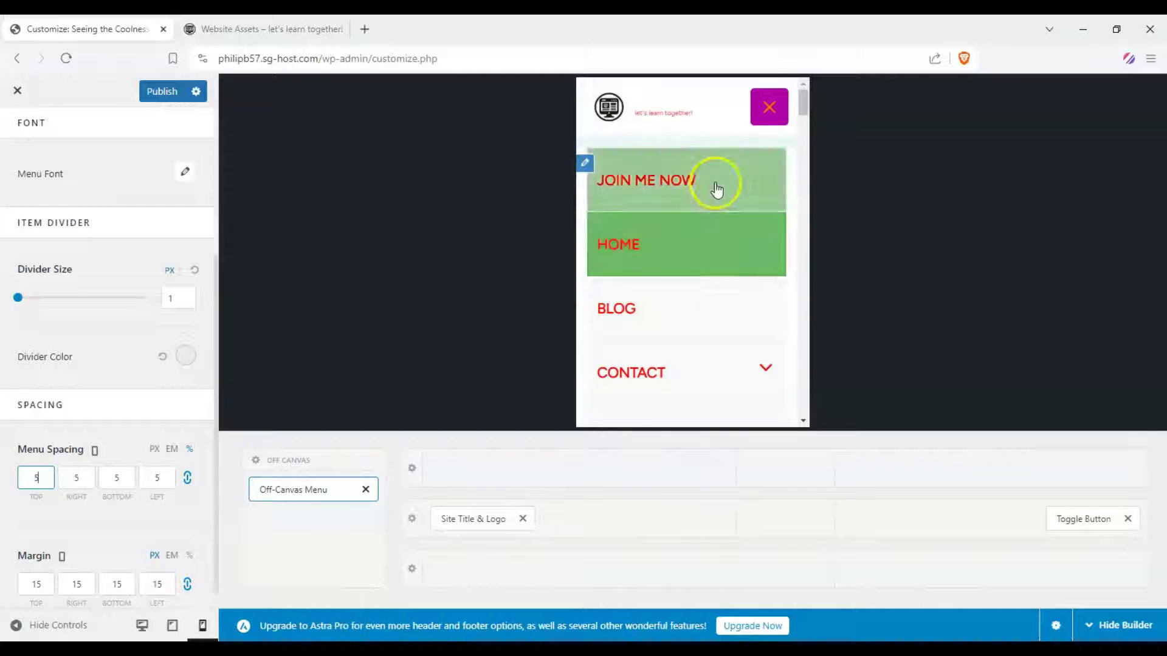
{"action": "scroll", "coordinate": [67, 413], "scroll_direction": "down", "scroll_amount": 1}
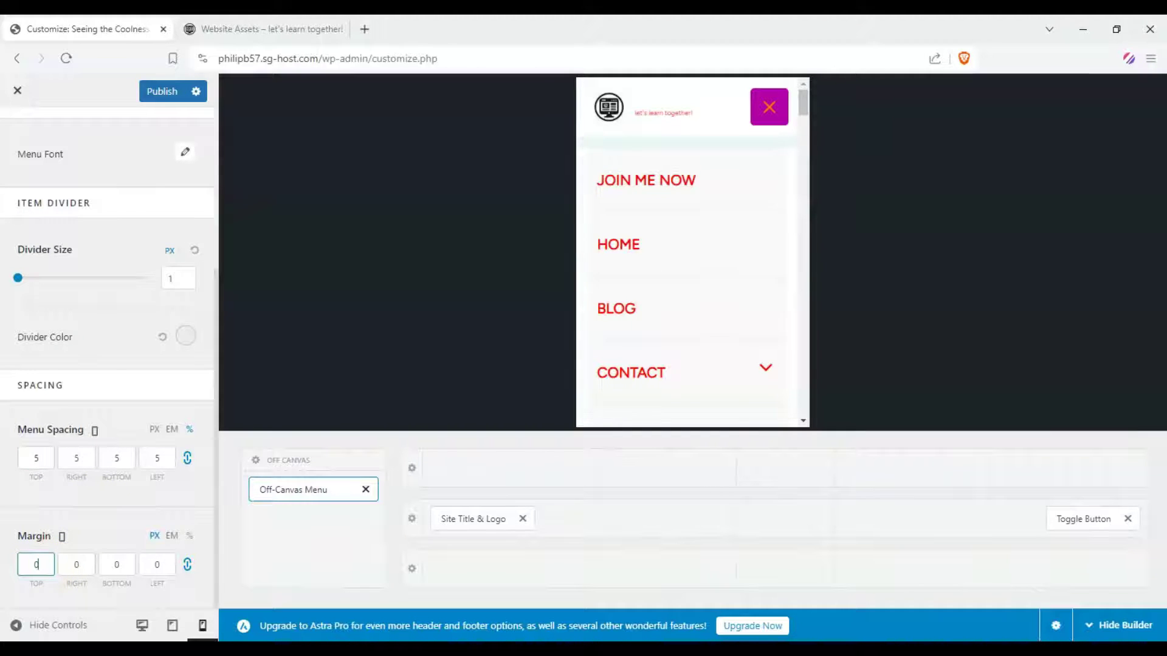
{"action": "type", "text": "0"}
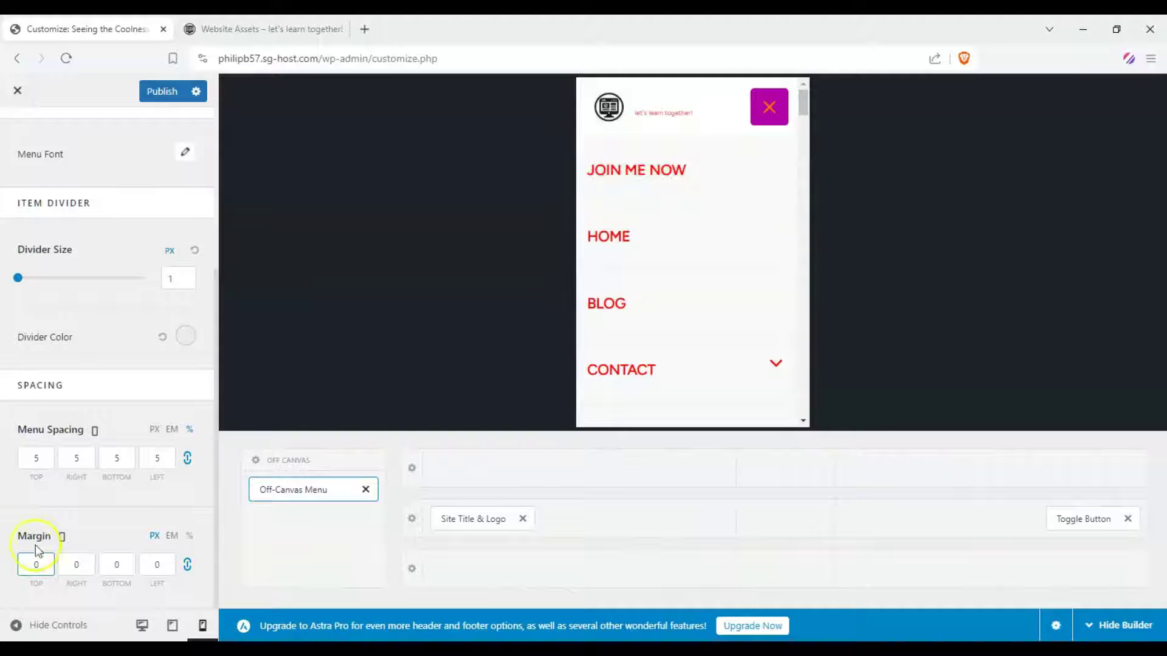
{"action": "type", "text": "15"}
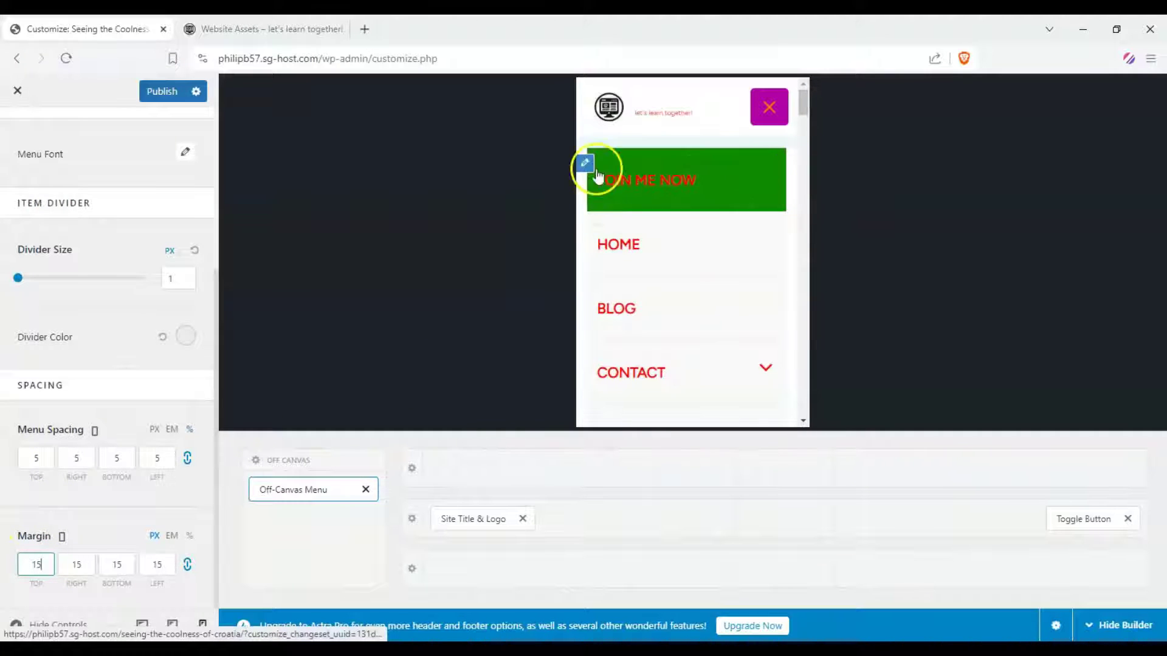
{"action": "scroll", "coordinate": [9, 331], "scroll_direction": "up", "scroll_amount": 4}
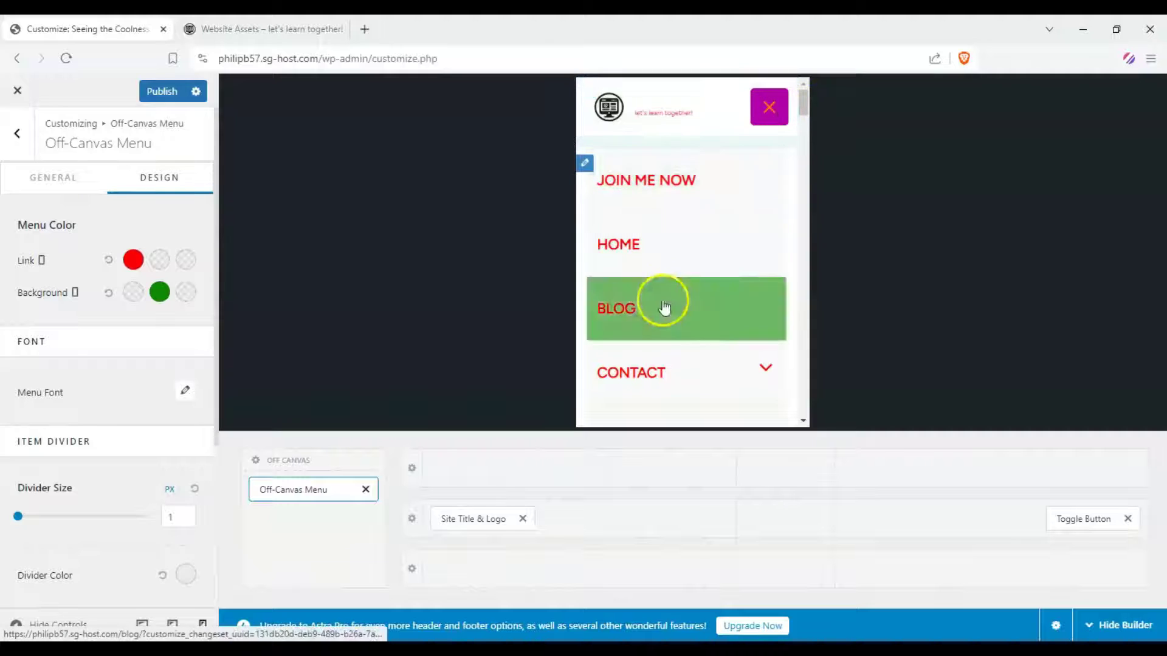
{"action": "left_click", "coordinate": [35, 177]}
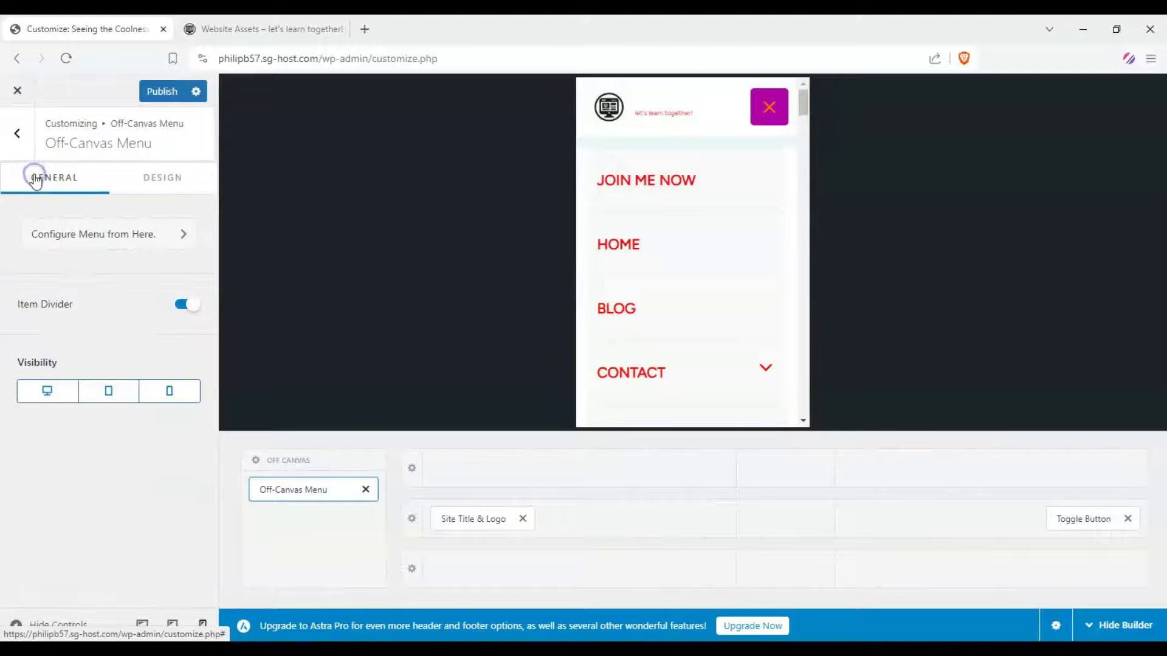
Open the Mobile Menu assigned to the off-canvas location for editing
{"action": "left_click", "coordinate": [106, 234]}
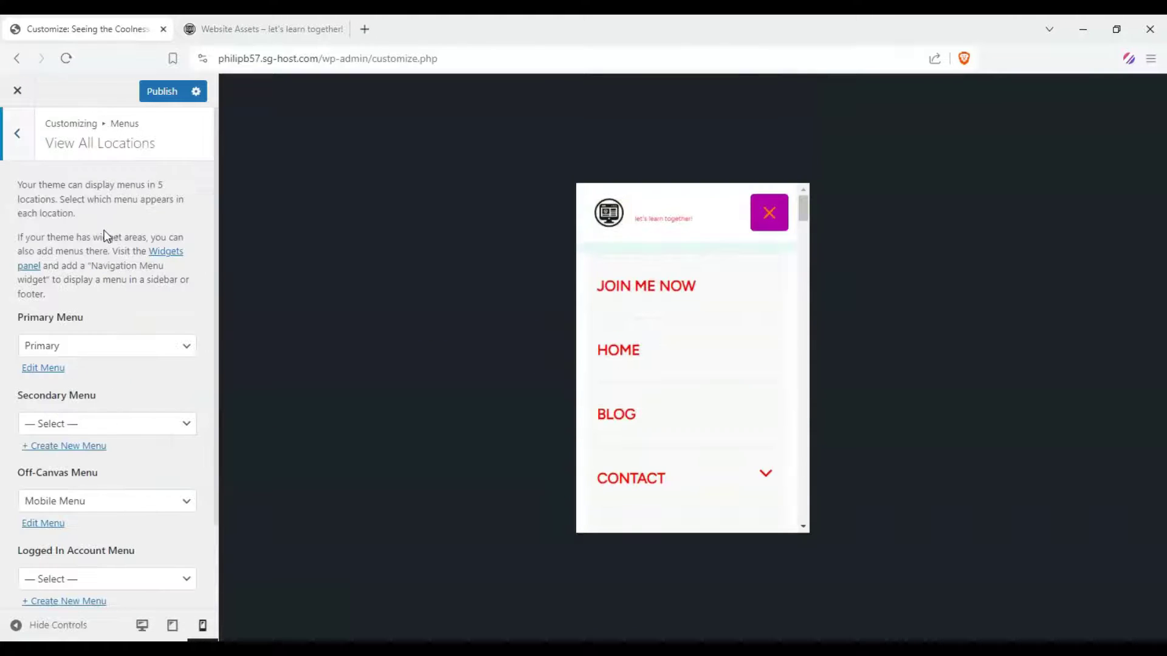
{"action": "scroll", "coordinate": [18, 425], "scroll_direction": "down", "scroll_amount": 2}
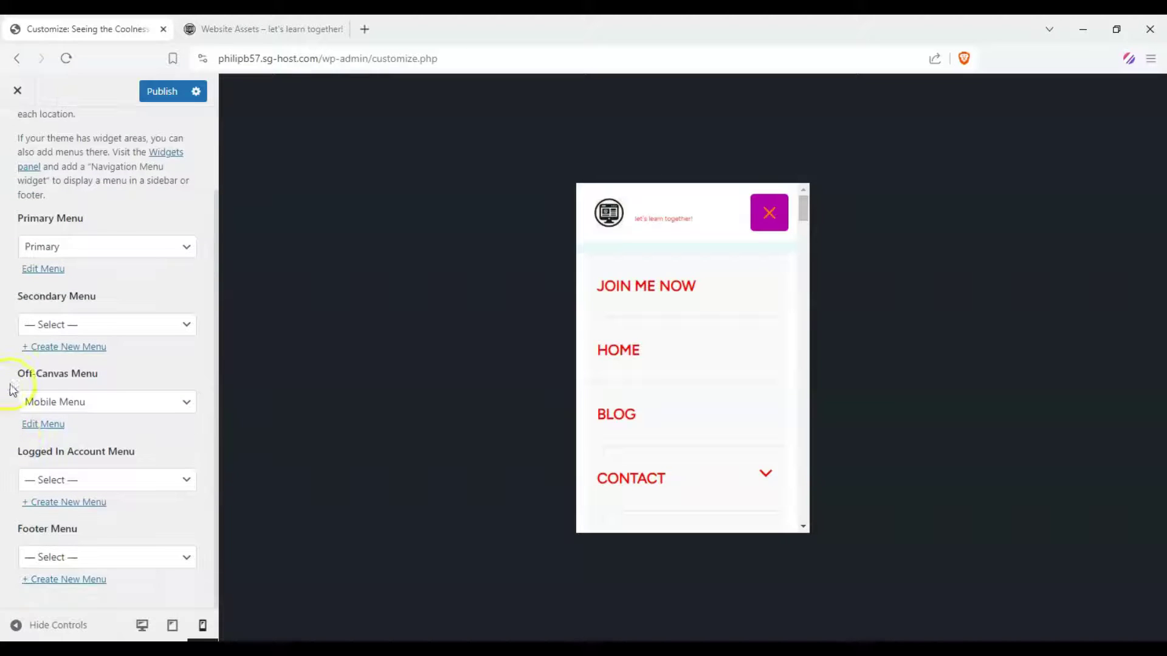
{"action": "left_click_drag", "start_coordinate": [12, 386], "coordinate": [99, 379]}
{"action": "left_click", "coordinate": [101, 379]}
{"action": "left_click", "coordinate": [60, 427]}
{"action": "left_click", "coordinate": [43, 424]}
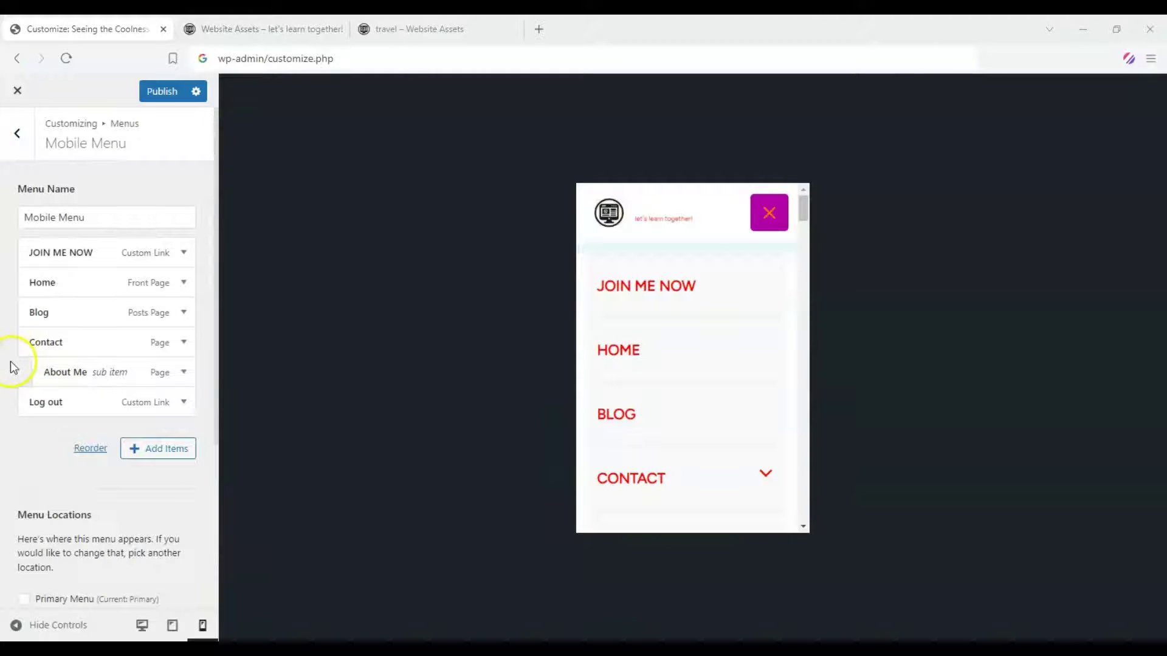
Change the Blog item's Navigation Label to Archive
{"action": "left_click", "coordinate": [169, 283]}
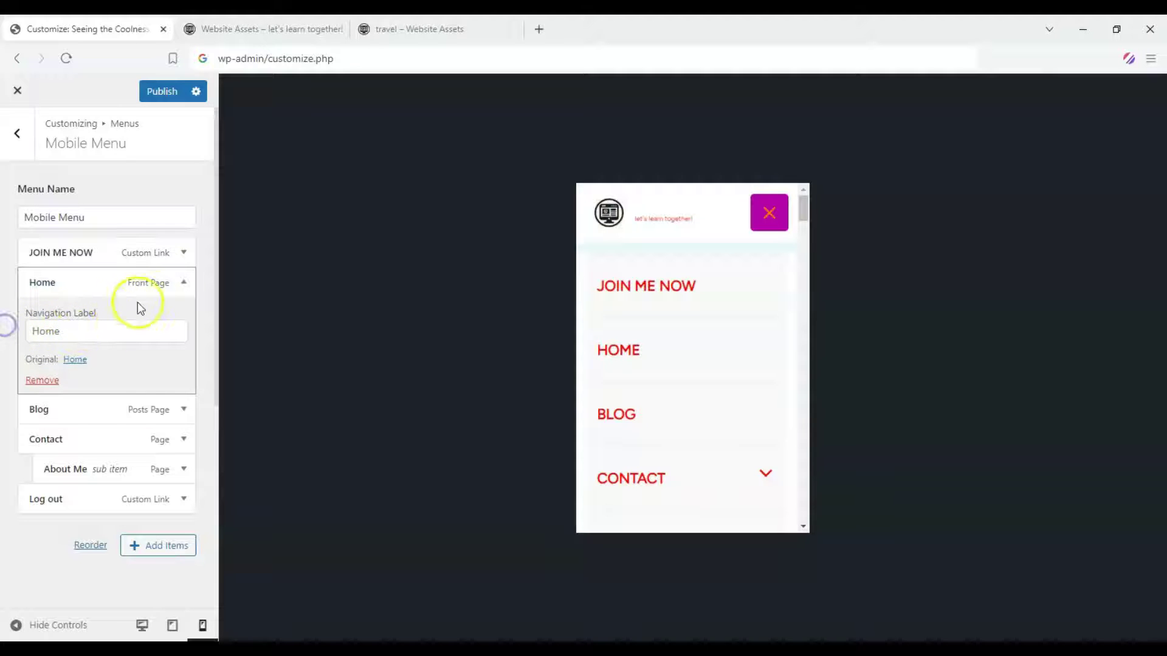
{"action": "left_click", "coordinate": [162, 288]}
{"action": "left_click", "coordinate": [167, 312]}
{"action": "left_click", "coordinate": [70, 361]}
{"action": "type", "text": "AS"}
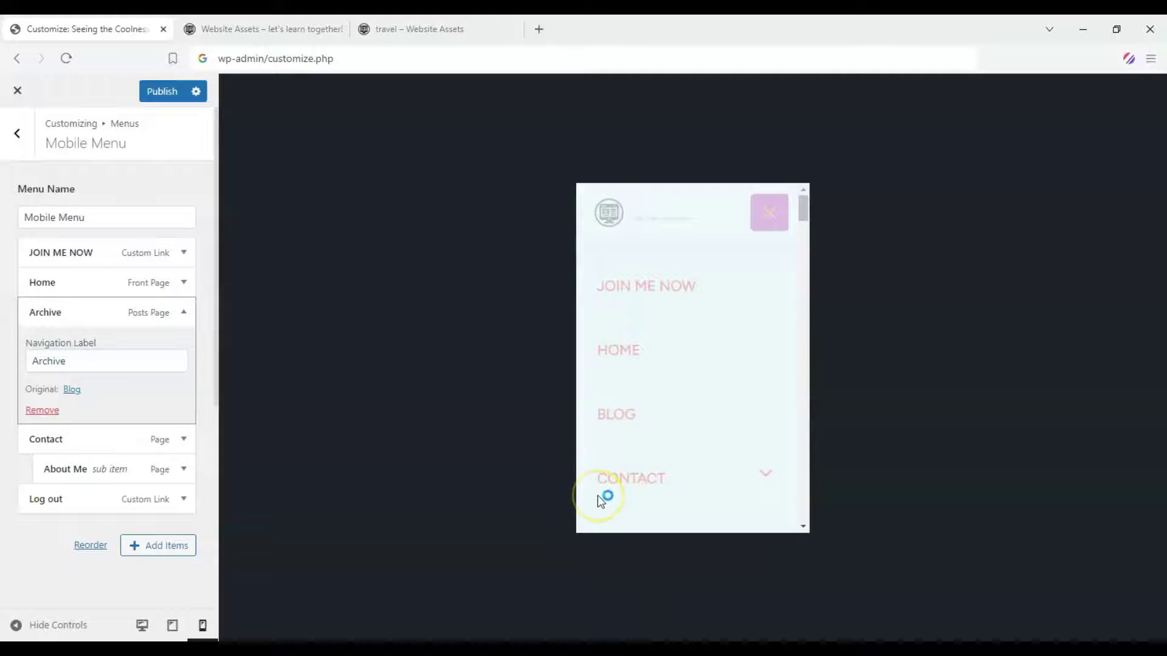
Try nesting Archive under Home, check the preview menu, then move Archive back to top level
{"action": "left_click", "coordinate": [776, 212]}
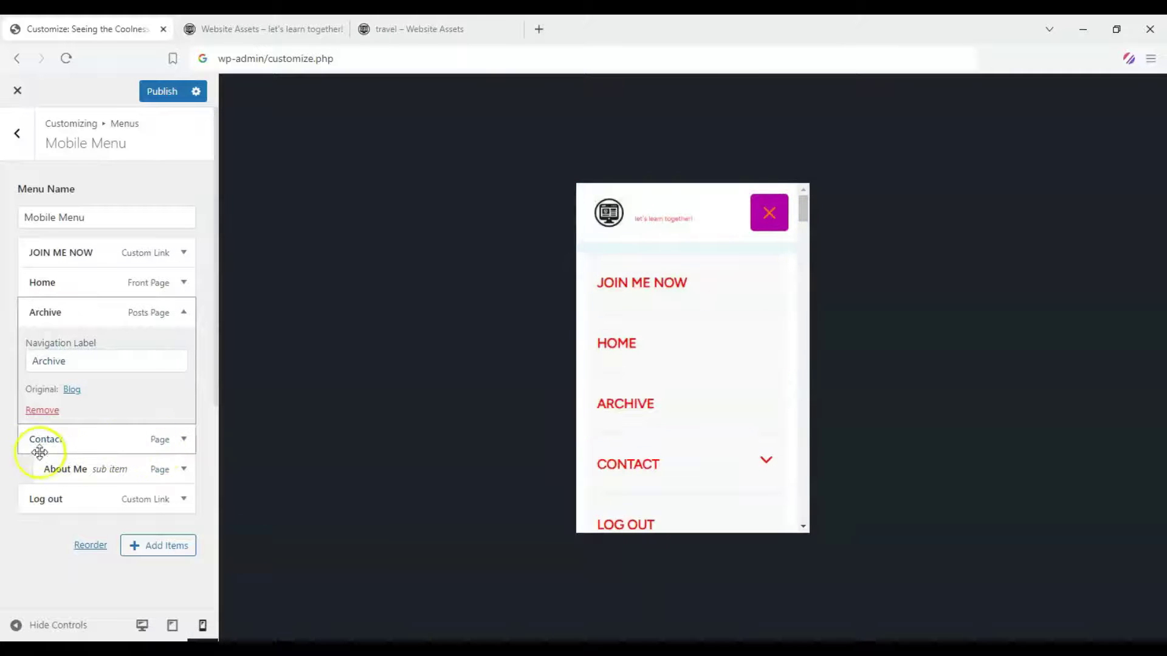
{"action": "left_click_drag", "start_coordinate": [58, 313], "coordinate": [96, 295]}
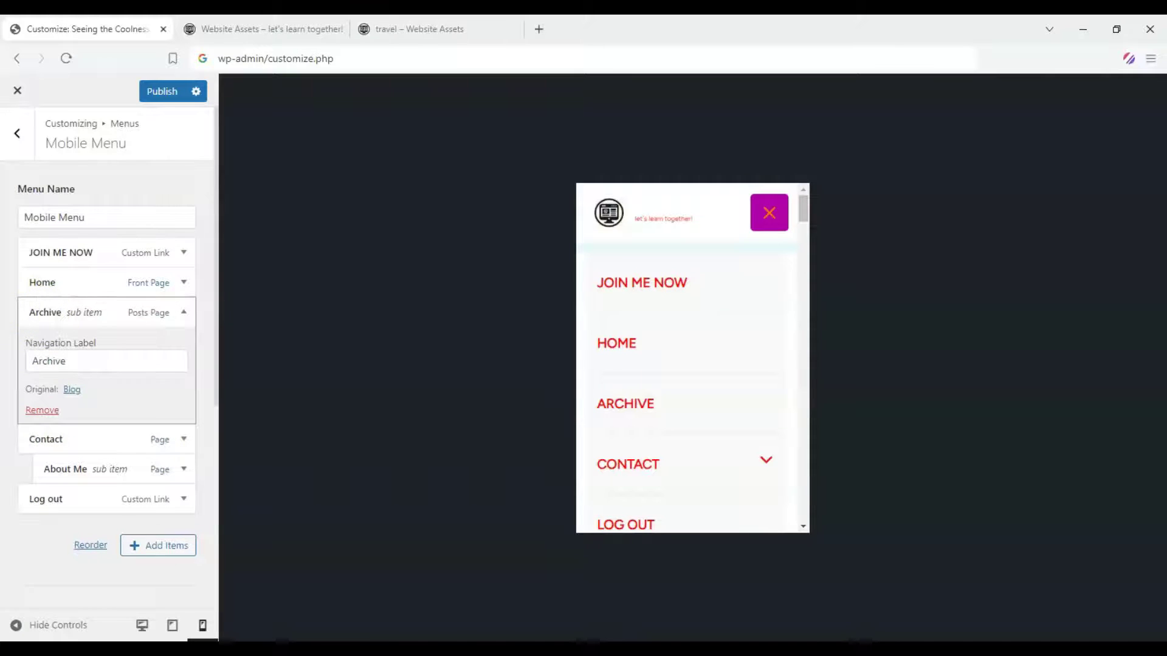
{"action": "left_click", "coordinate": [768, 213]}
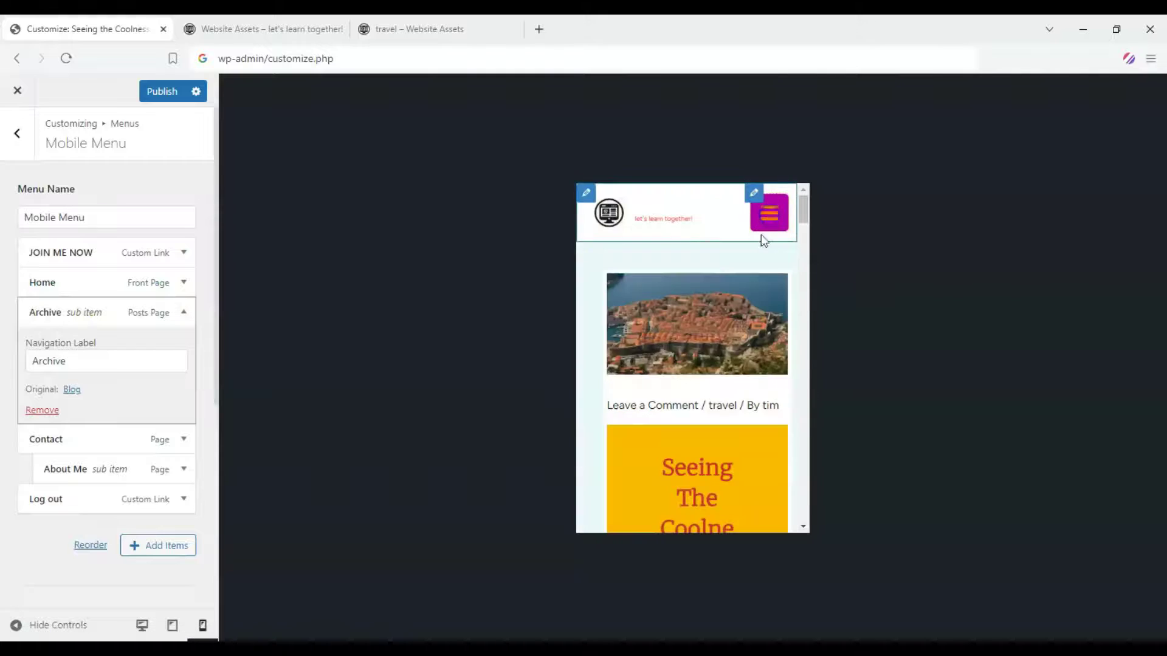
{"action": "left_click", "coordinate": [770, 213]}
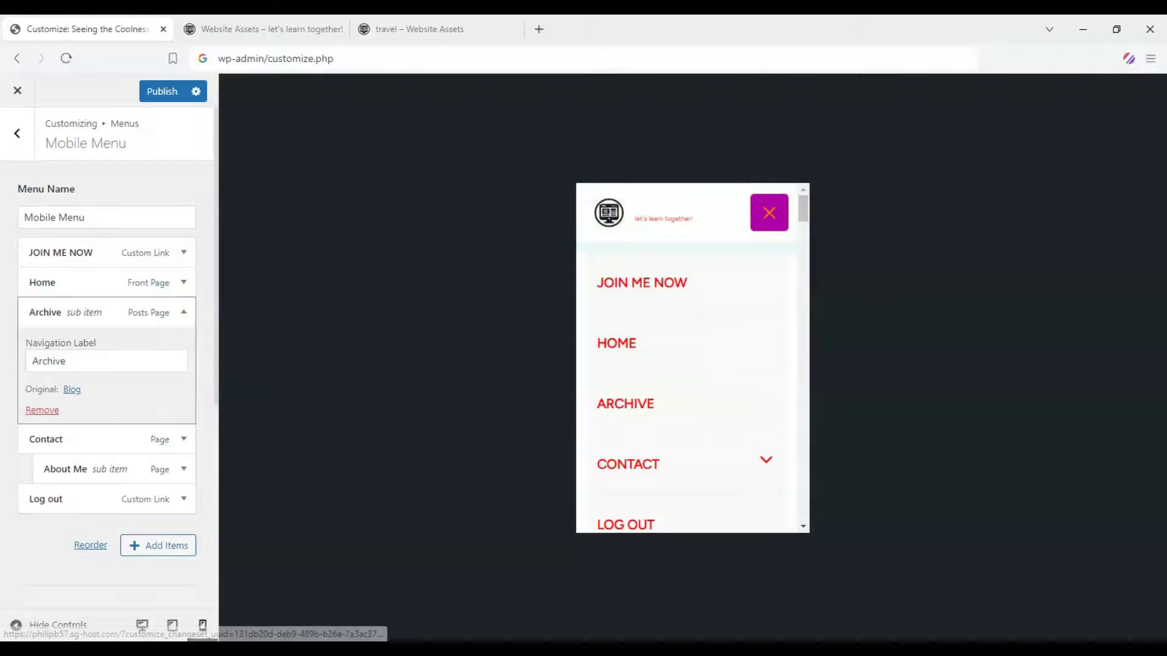
{"action": "left_click", "coordinate": [182, 317]}
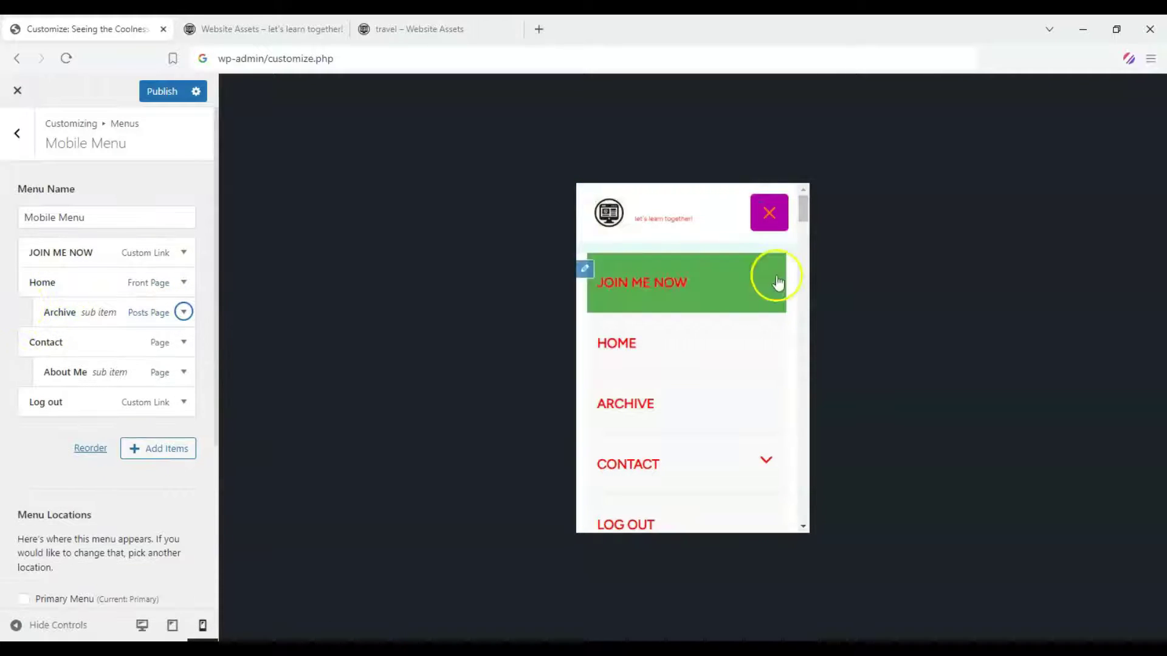
{"action": "left_click", "coordinate": [765, 220]}
{"action": "left_click", "coordinate": [765, 219]}
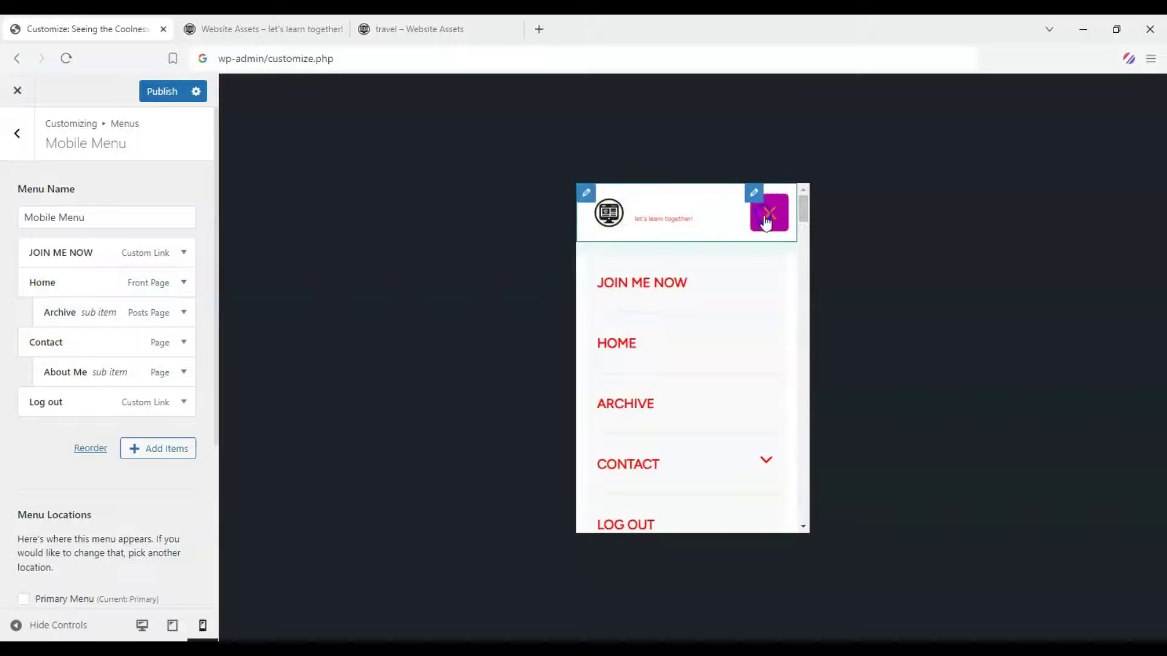
{"action": "left_click", "coordinate": [709, 339]}
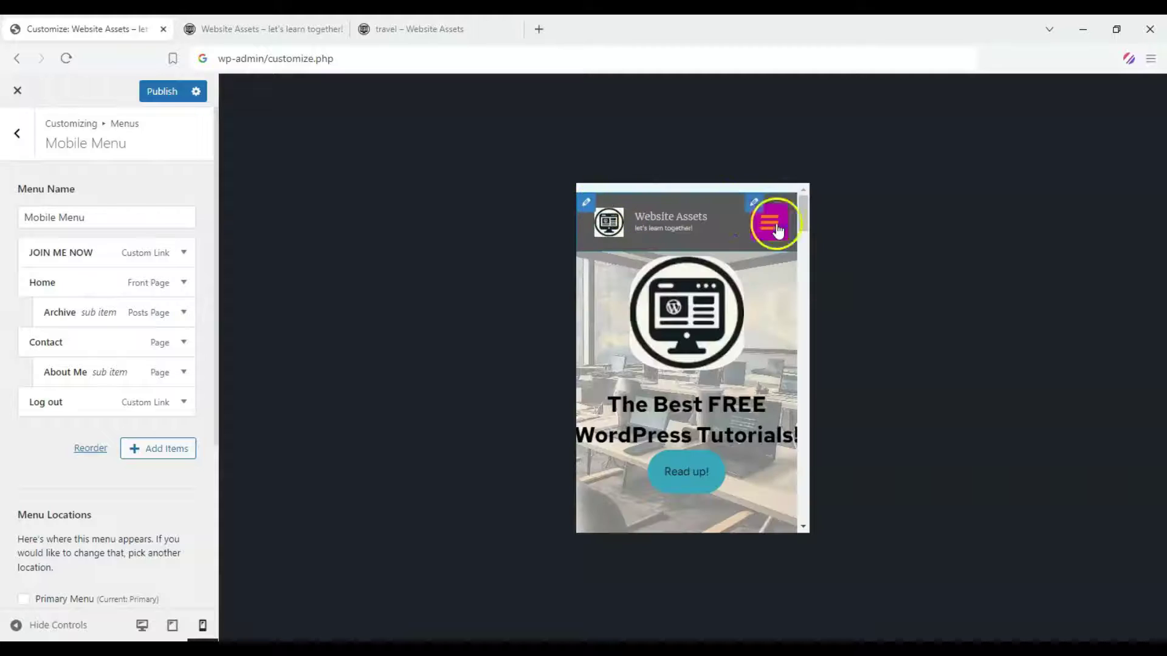
{"action": "left_click", "coordinate": [770, 222]}
{"action": "scroll", "coordinate": [739, 403], "scroll_direction": "down", "scroll_amount": 2}
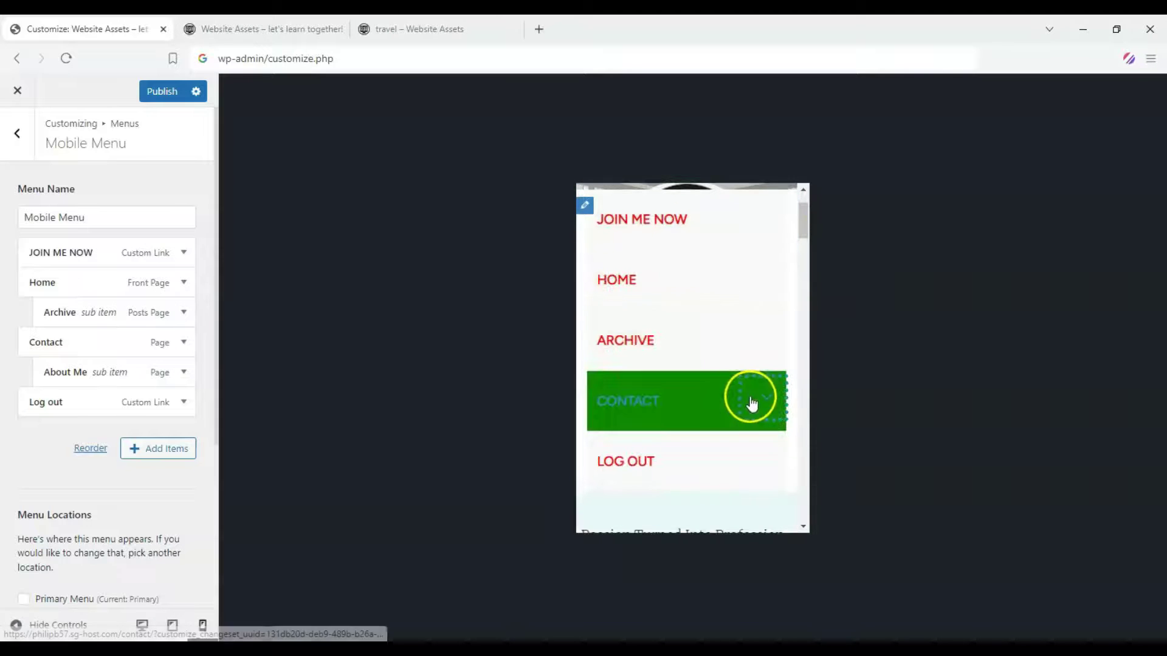
{"action": "left_click_drag", "start_coordinate": [72, 312], "coordinate": [29, 306]}
Add the travel category to the Mobile Menu, nest it under Archive, and check the preview
{"action": "left_click", "coordinate": [151, 442]}
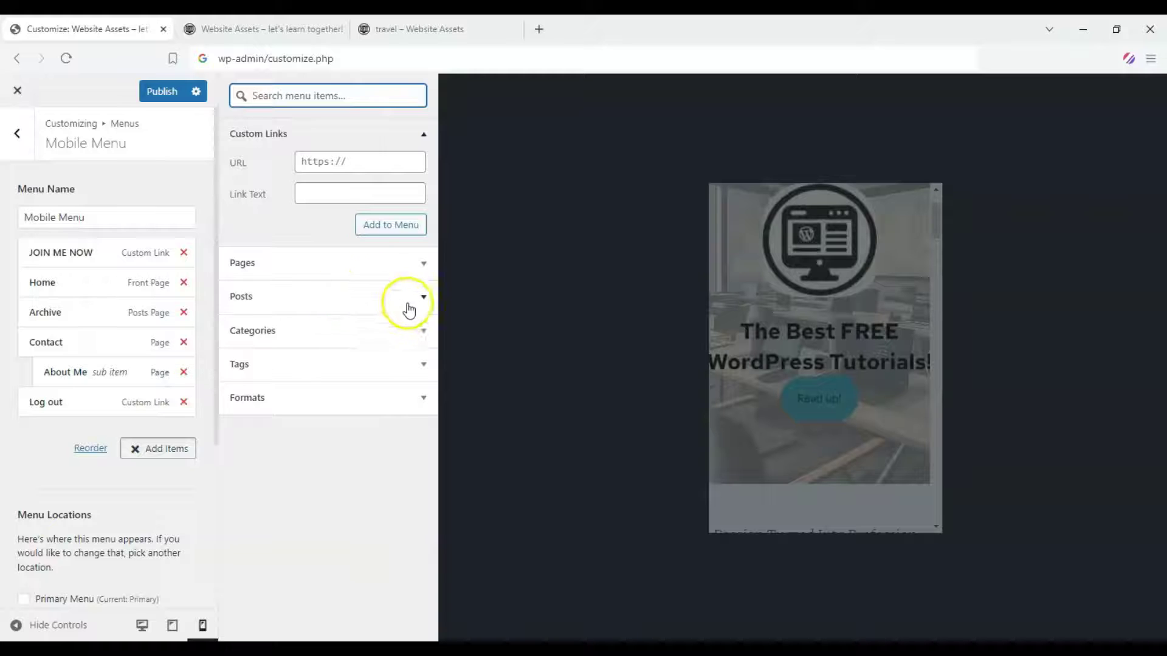
{"action": "left_click", "coordinate": [417, 328]}
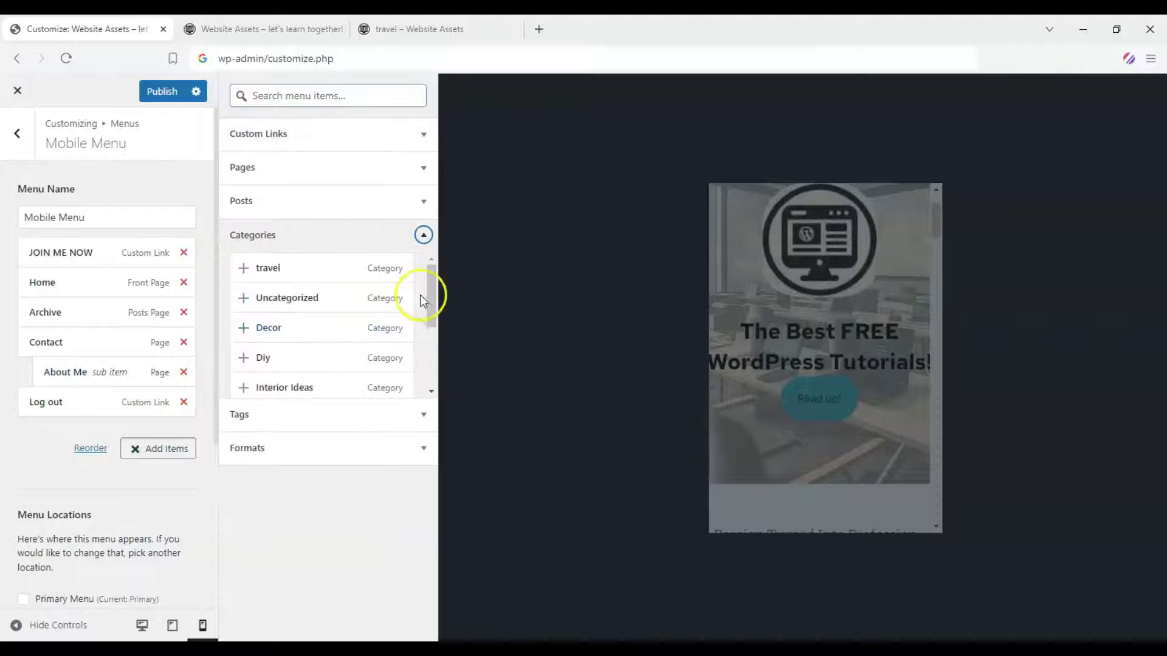
{"action": "mouse_move", "coordinate": [431, 336]}
{"action": "left_mouse_down"}
{"action": "mouse_move", "coordinate": [427, 395]}
{"action": "mouse_move", "coordinate": [424, 317]}
{"action": "left_mouse_up"}
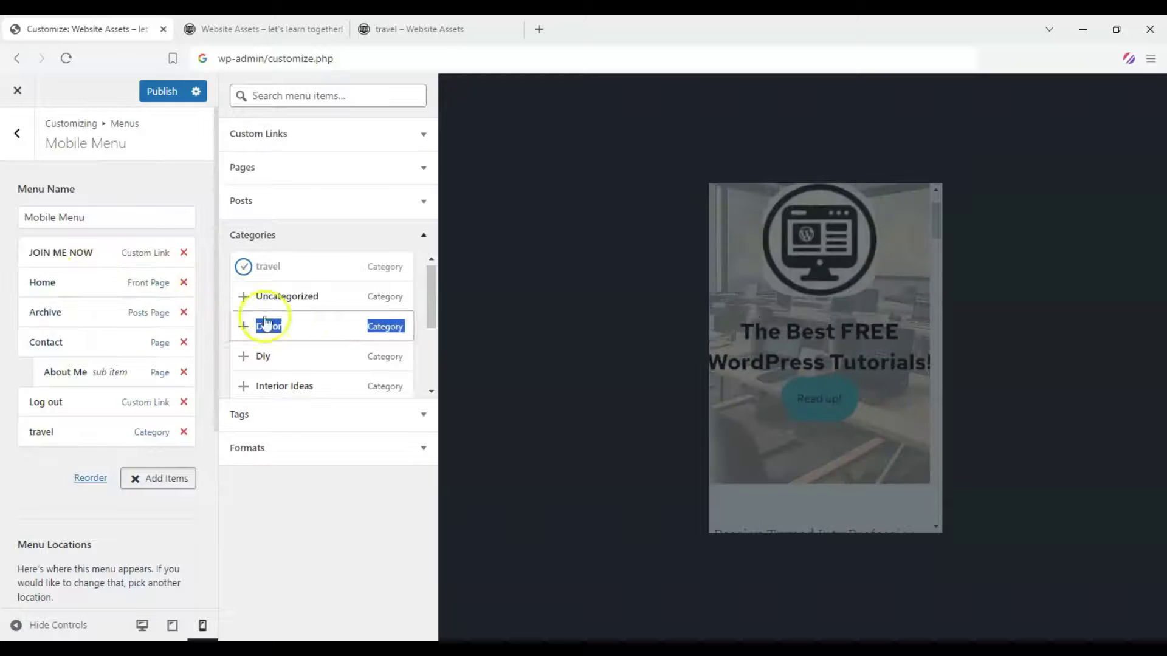
{"action": "left_click_drag", "start_coordinate": [288, 278], "coordinate": [266, 288]}
{"action": "left_click", "coordinate": [263, 271]}
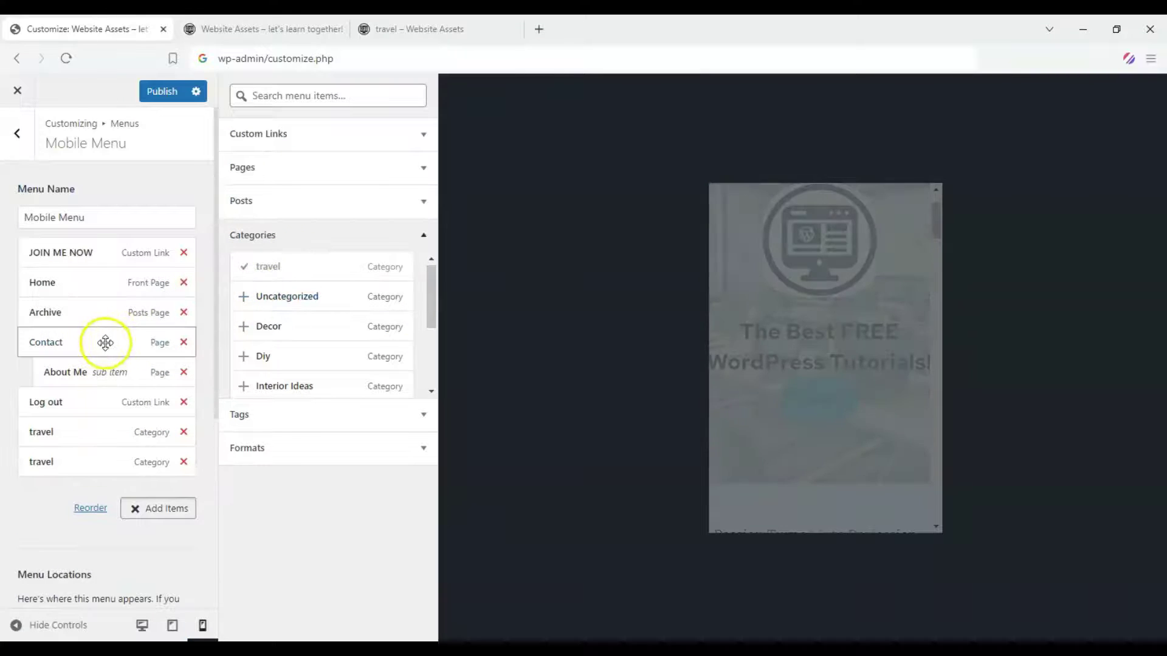
{"action": "left_click", "coordinate": [184, 434]}
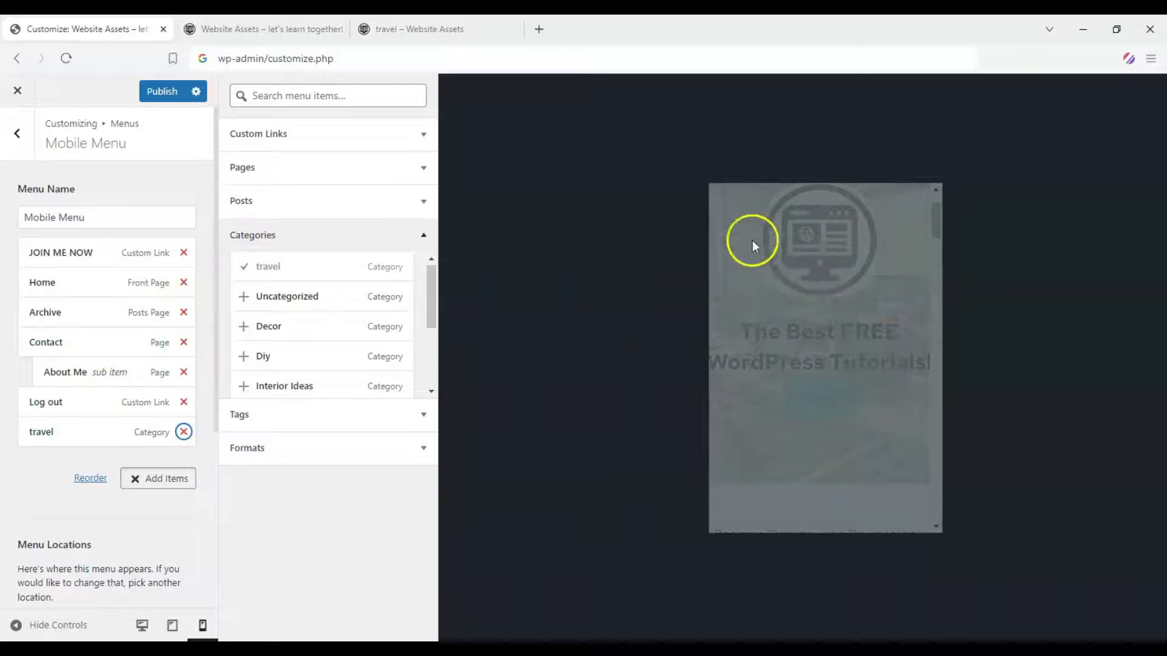
{"action": "left_click_drag", "start_coordinate": [45, 433], "coordinate": [62, 313]}
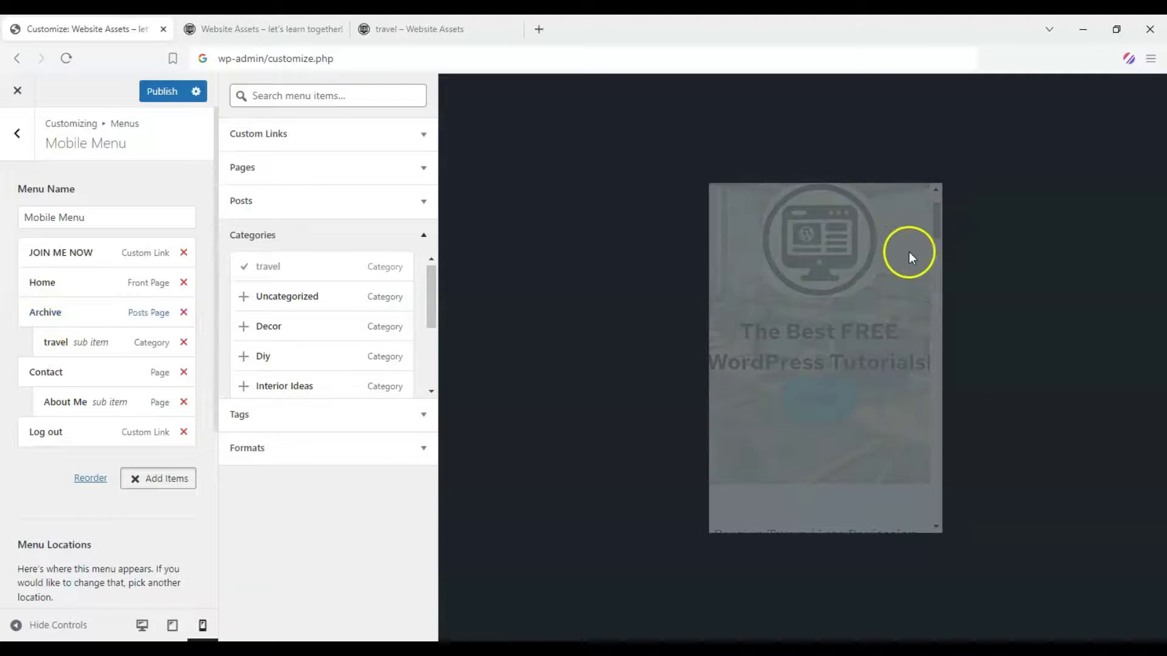
{"action": "left_click", "coordinate": [939, 221]}
{"action": "left_click", "coordinate": [773, 210]}
{"action": "left_click", "coordinate": [765, 388]}
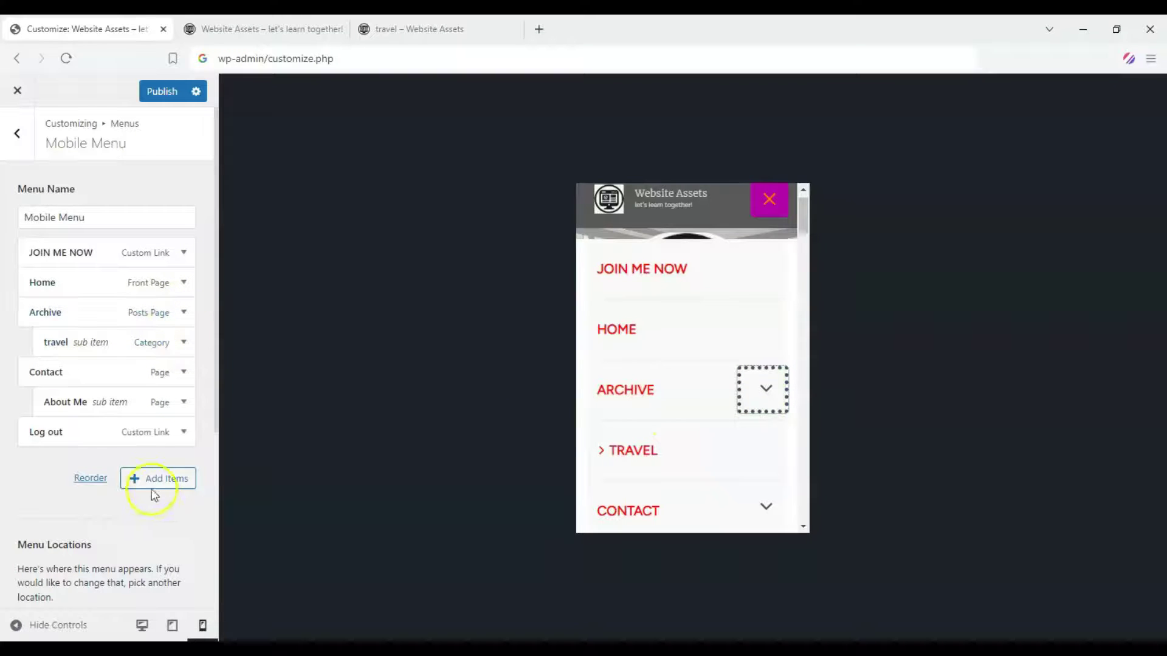
Add the Uncategorized category, nest it under travel, and verify the three-level dropdown in the preview
{"action": "left_click", "coordinate": [151, 480]}
{"action": "scroll", "coordinate": [304, 350], "scroll_direction": "down", "scroll_amount": 3}
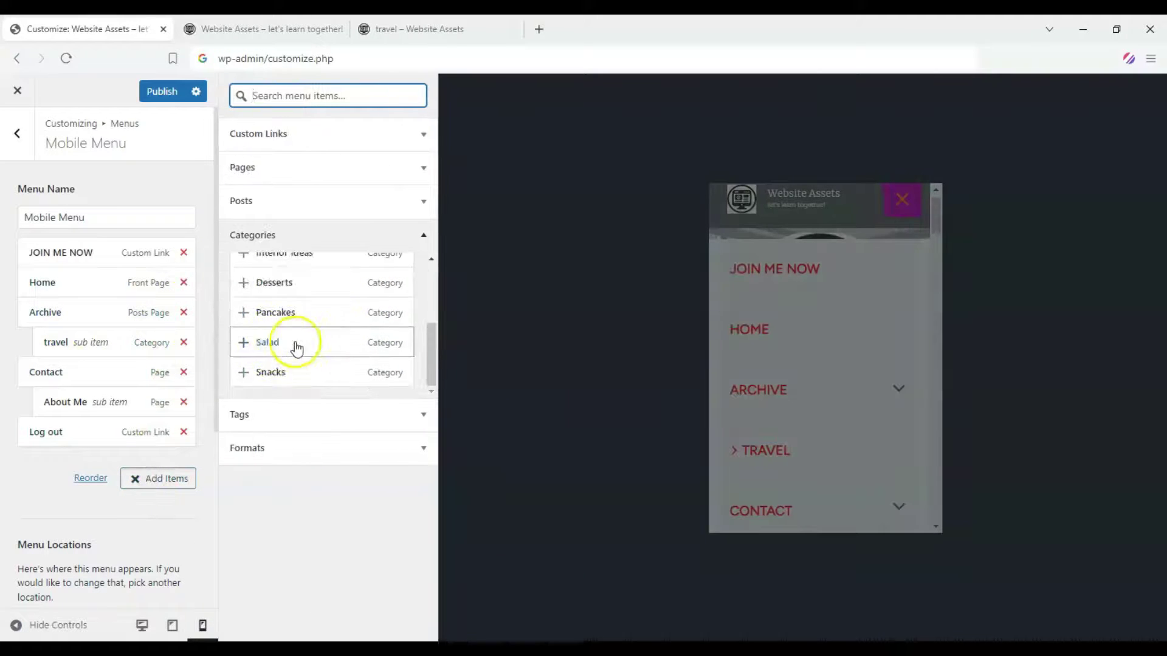
{"action": "scroll", "coordinate": [328, 337], "scroll_direction": "up", "scroll_amount": 3}
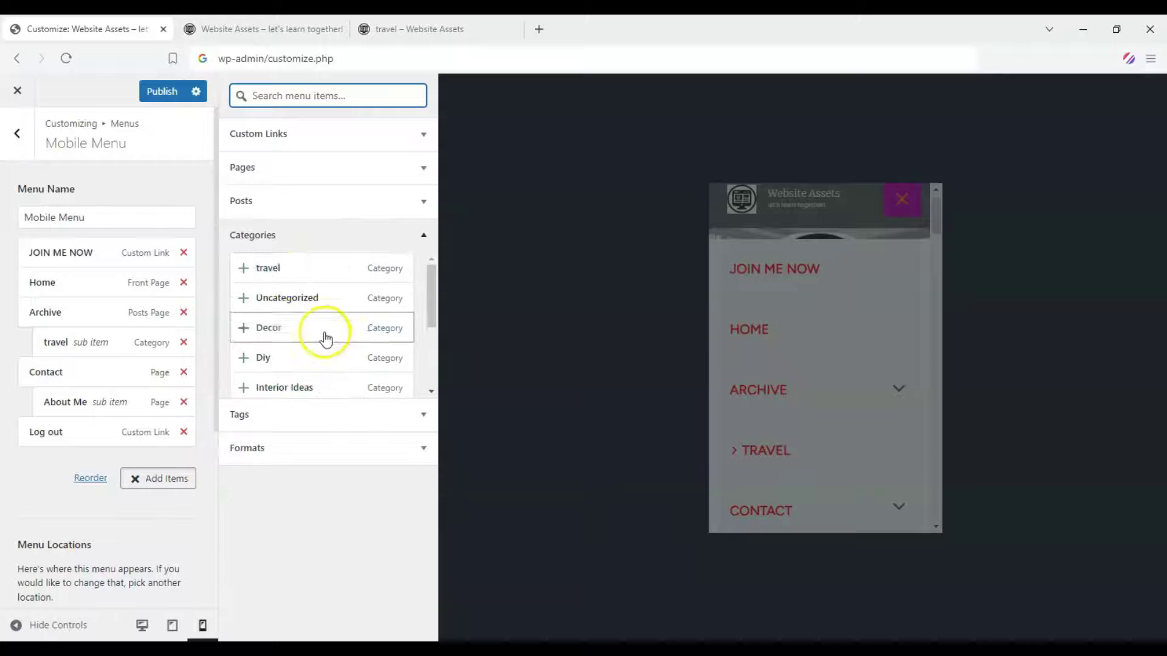
{"action": "left_click", "coordinate": [249, 298]}
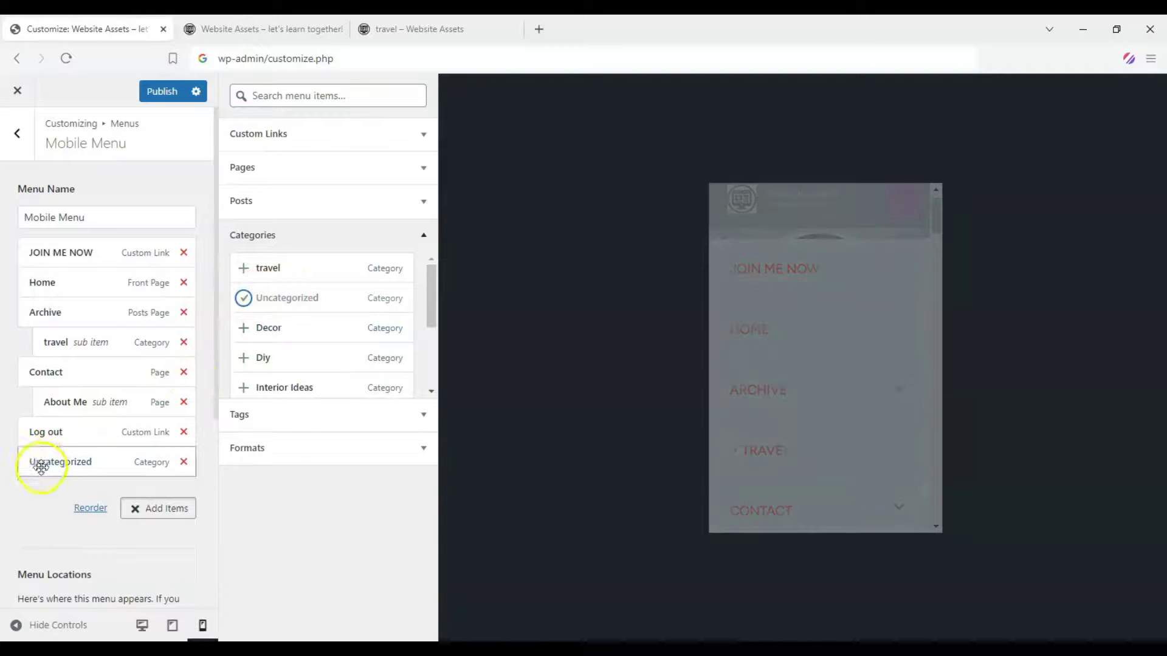
{"action": "left_click_drag", "start_coordinate": [39, 466], "coordinate": [113, 376]}
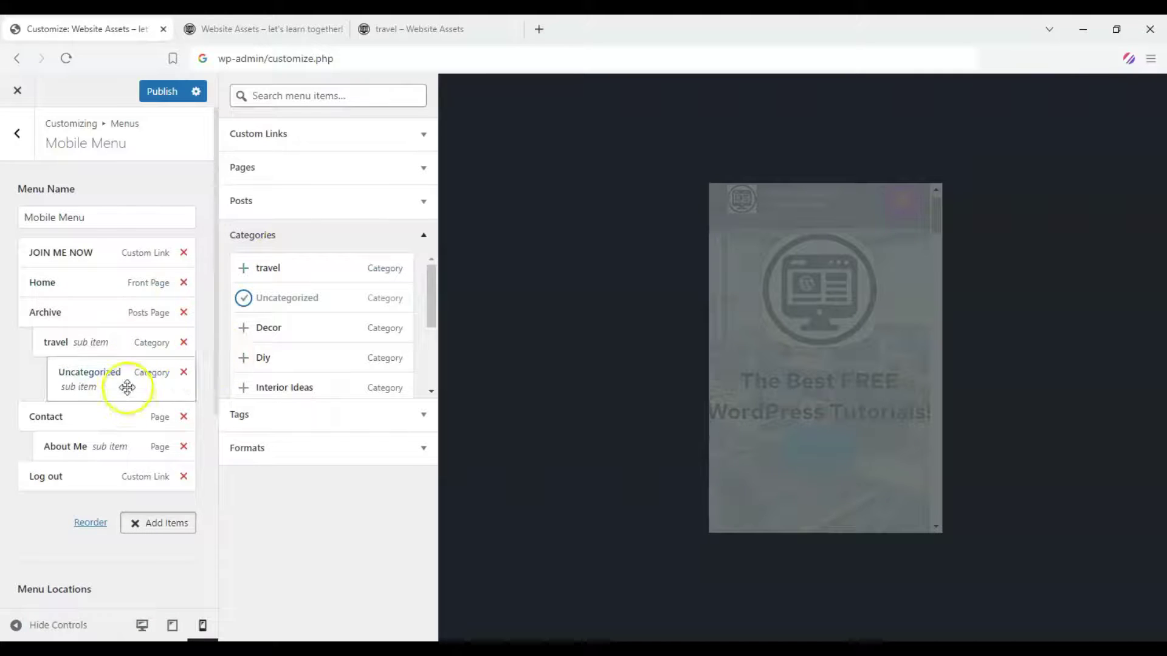
{"action": "left_click", "coordinate": [910, 205]}
{"action": "left_click", "coordinate": [781, 207]}
{"action": "left_click", "coordinate": [766, 386]}
{"action": "scroll", "coordinate": [766, 386], "scroll_direction": "down", "scroll_amount": 1}
{"action": "left_click", "coordinate": [764, 385]}
{"action": "scroll", "coordinate": [611, 368], "scroll_direction": "down", "scroll_amount": 2}
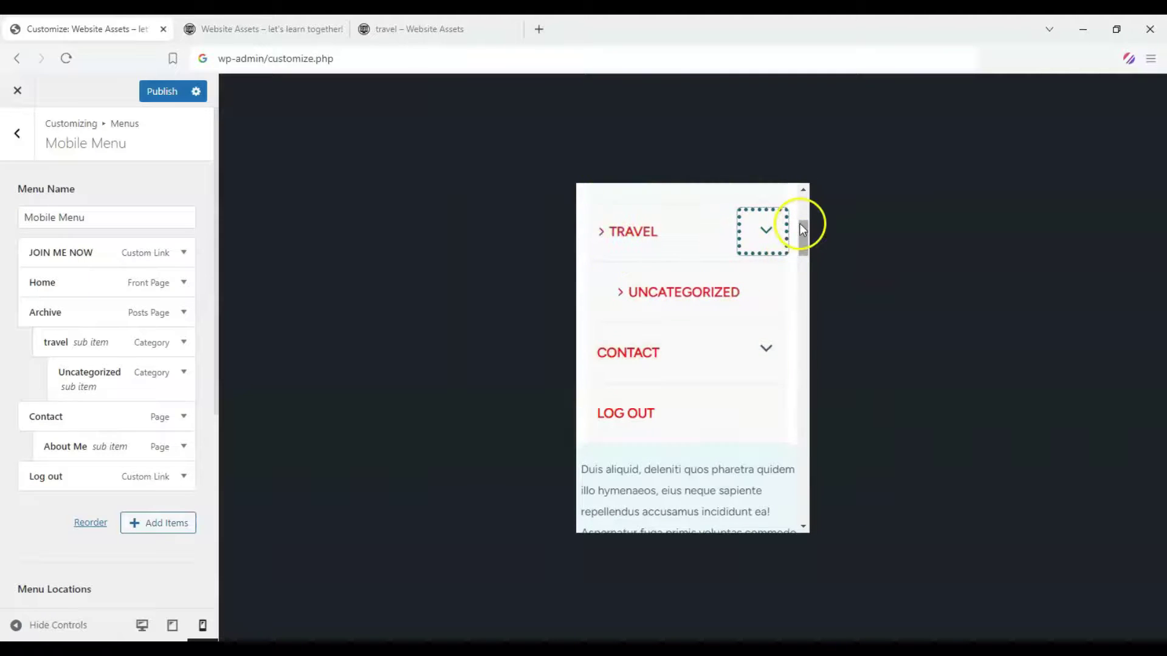
{"action": "scroll", "coordinate": [800, 224], "scroll_direction": "up", "scroll_amount": 4}
Follow the Archive link to the Croatia post, then cut the May 2024 archive address and close its tab
{"action": "left_click", "coordinate": [631, 404]}
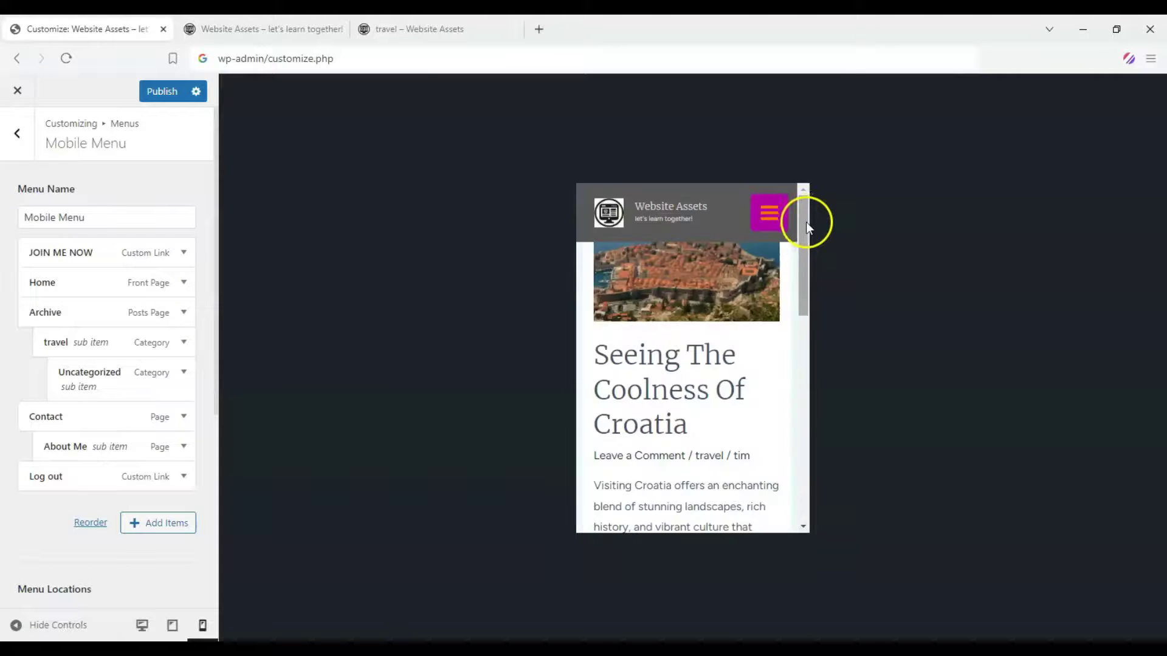
{"action": "left_click_drag", "start_coordinate": [806, 221], "coordinate": [800, 311]}
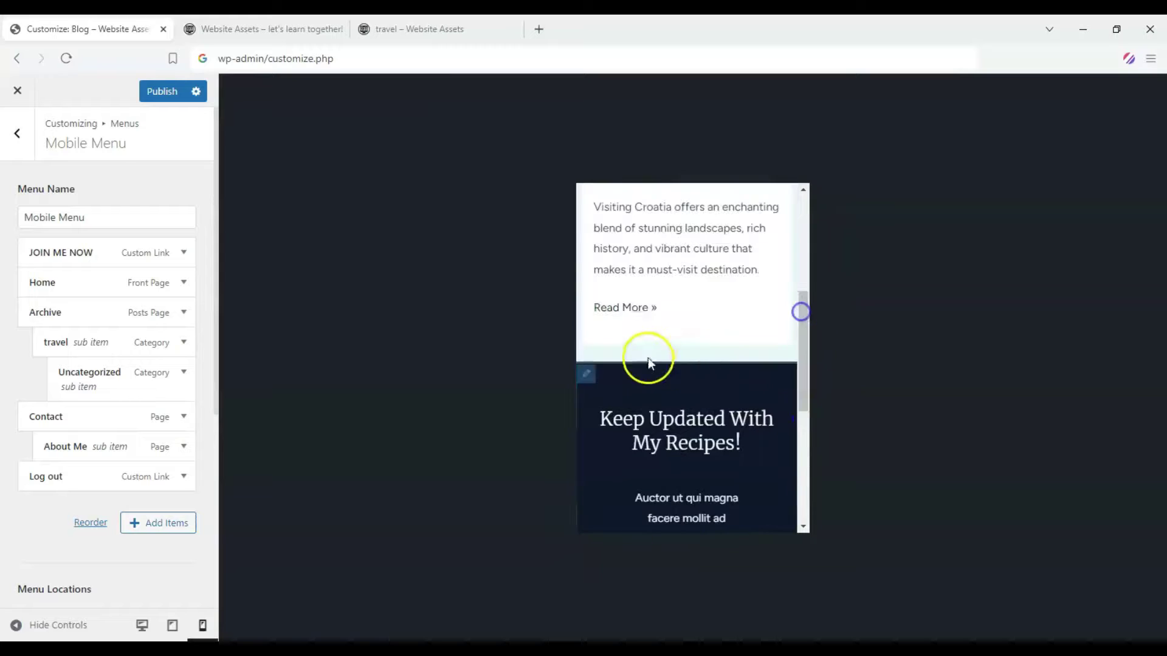
{"action": "left_click", "coordinate": [618, 308]}
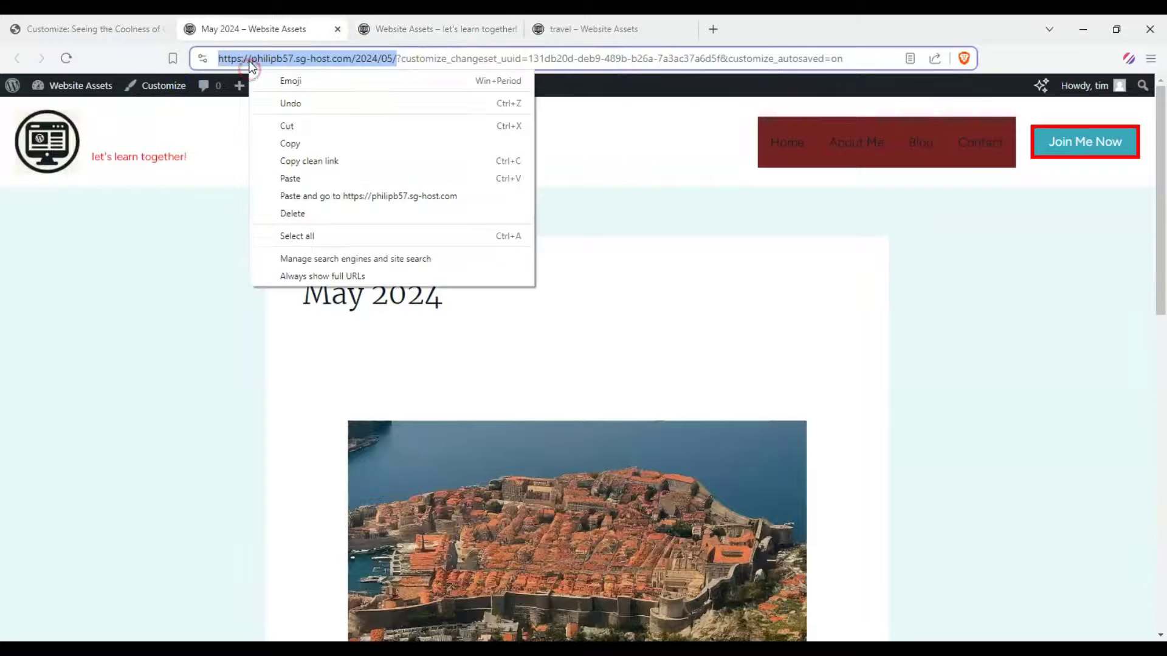
{"action": "left_click", "coordinate": [273, 125]}
{"action": "left_click", "coordinate": [334, 29]}
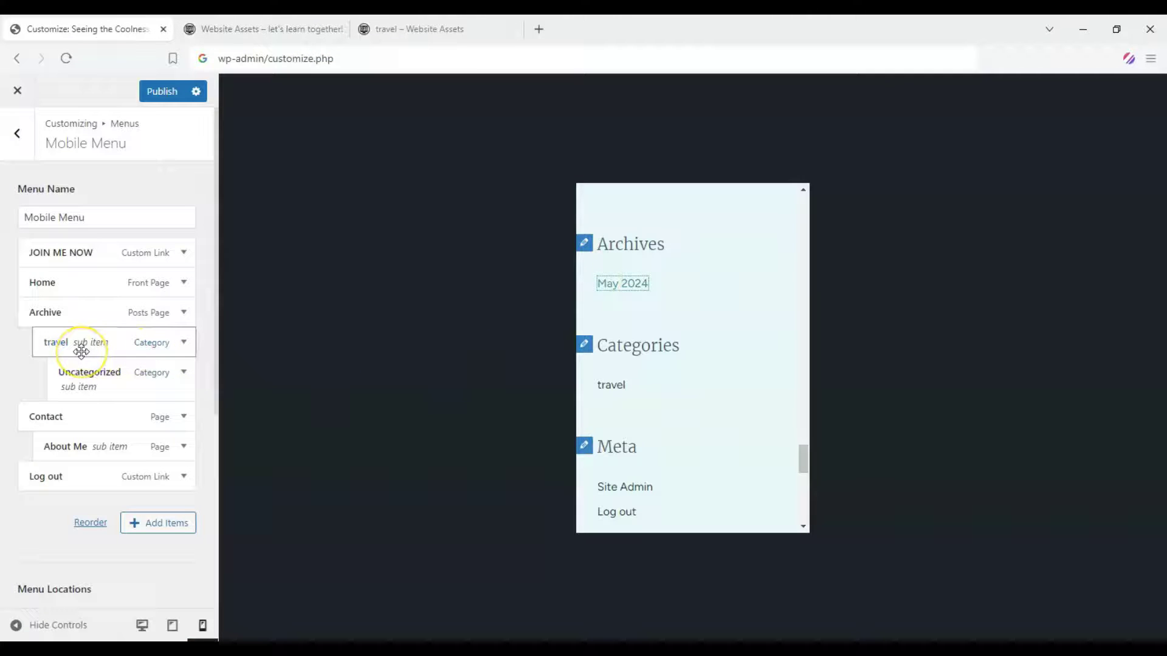
Add a 'May 2024' custom link with the copied archive URL and nest it under Archive
{"action": "left_click", "coordinate": [138, 524]}
{"action": "left_click", "coordinate": [303, 136]}
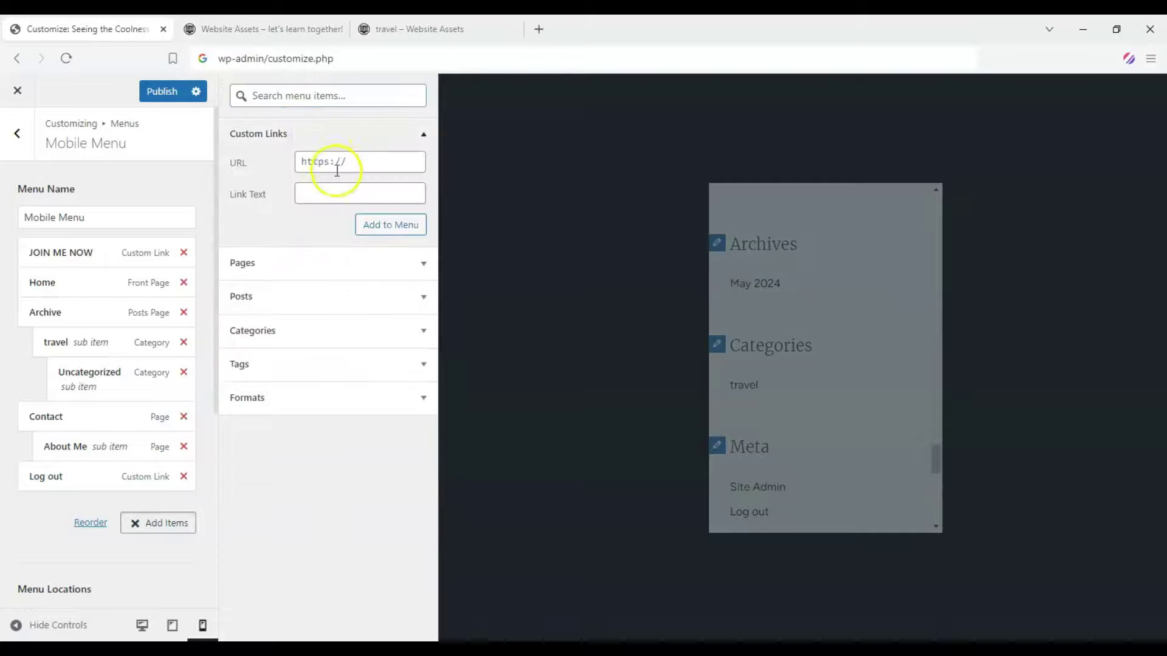
{"action": "left_click", "coordinate": [344, 191]}
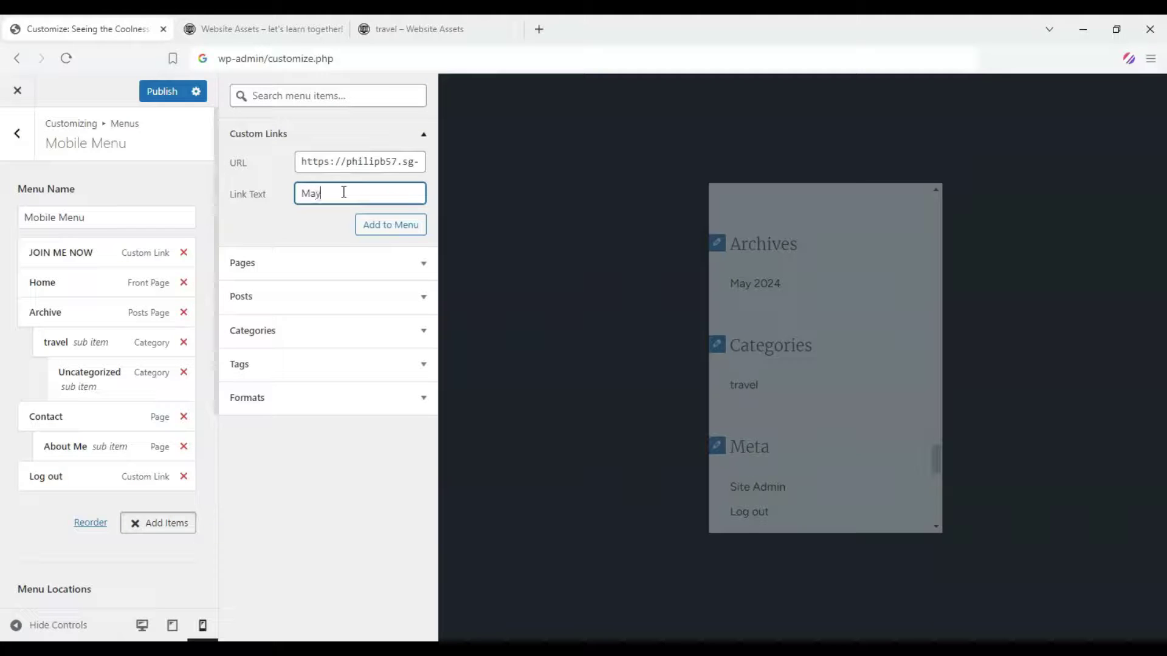
{"action": "left_click", "coordinate": [359, 220]}
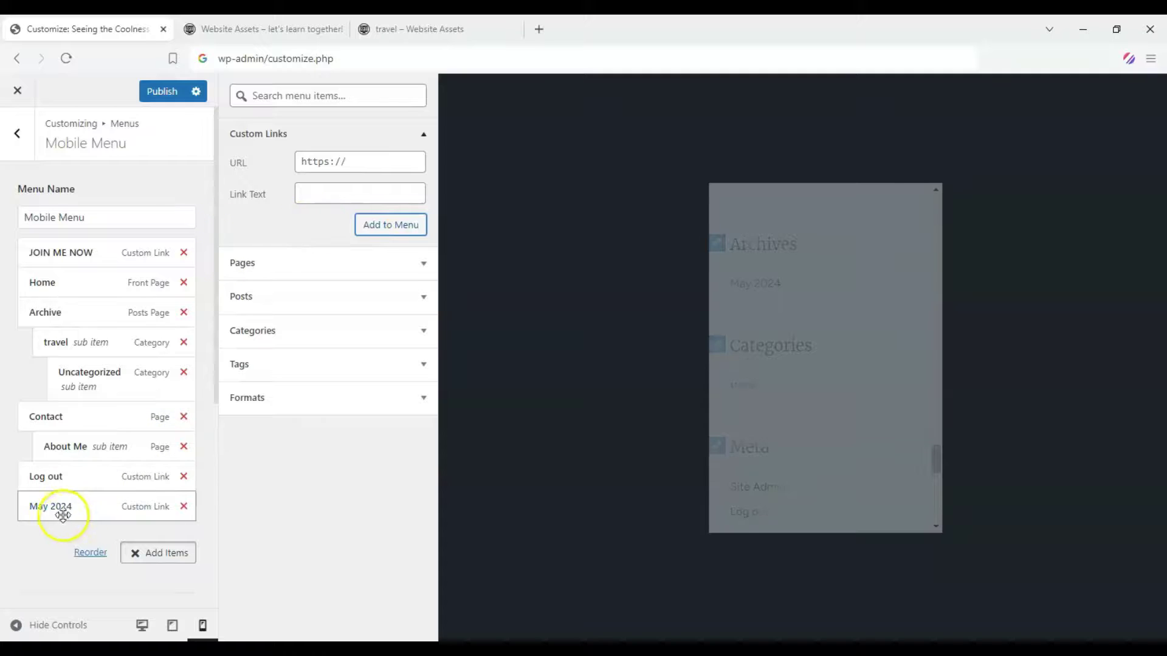
{"action": "left_click_drag", "start_coordinate": [52, 507], "coordinate": [40, 339]}
{"action": "scroll", "coordinate": [690, 304], "scroll_direction": "up", "scroll_amount": 15}
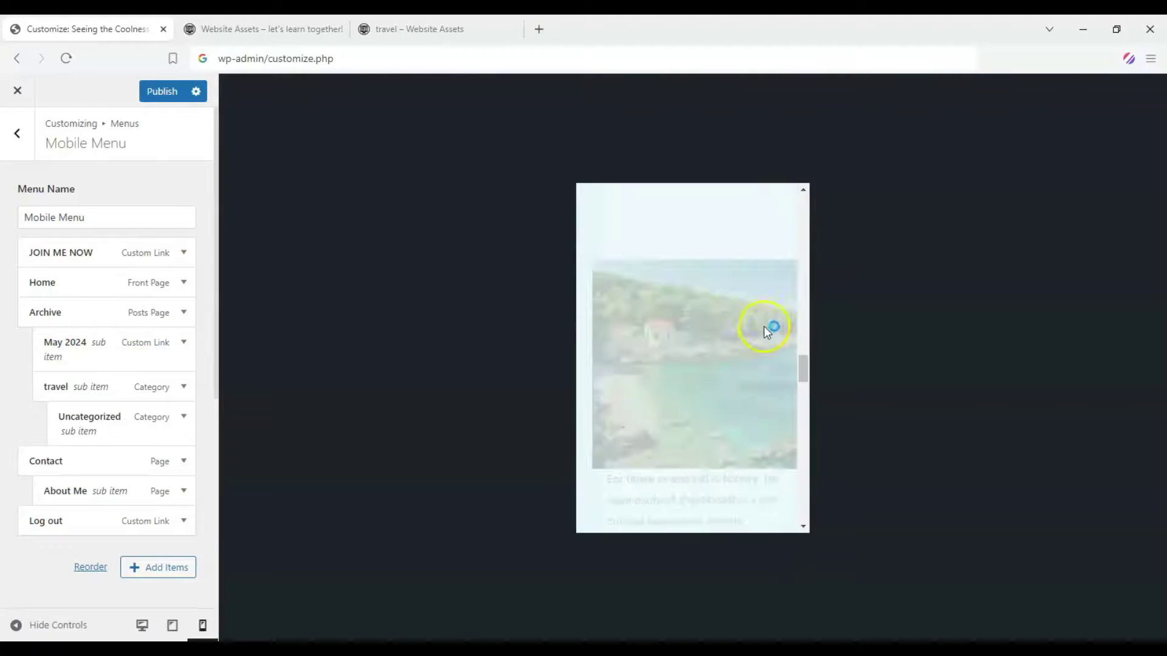
{"action": "scroll", "coordinate": [768, 258], "scroll_direction": "down", "scroll_amount": 15}
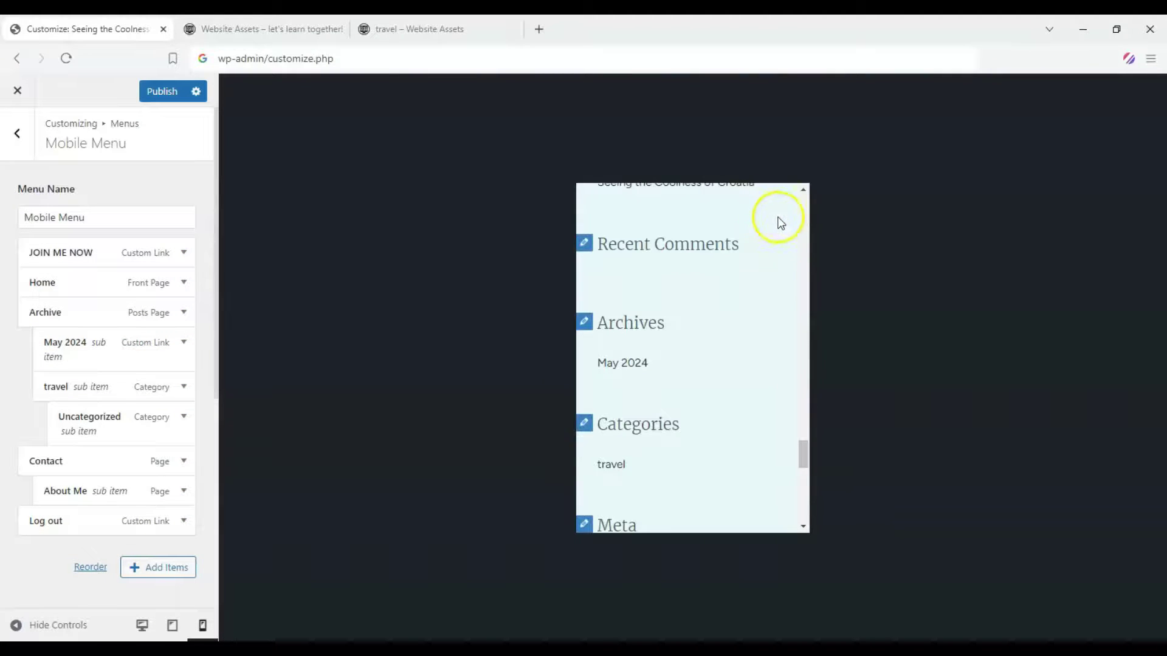
In the preview's mobile menu, expand the Archive and Travel submenus to check the nesting
{"action": "left_click_drag", "start_coordinate": [808, 451], "coordinate": [773, 209]}
{"action": "left_click", "coordinate": [770, 213]}
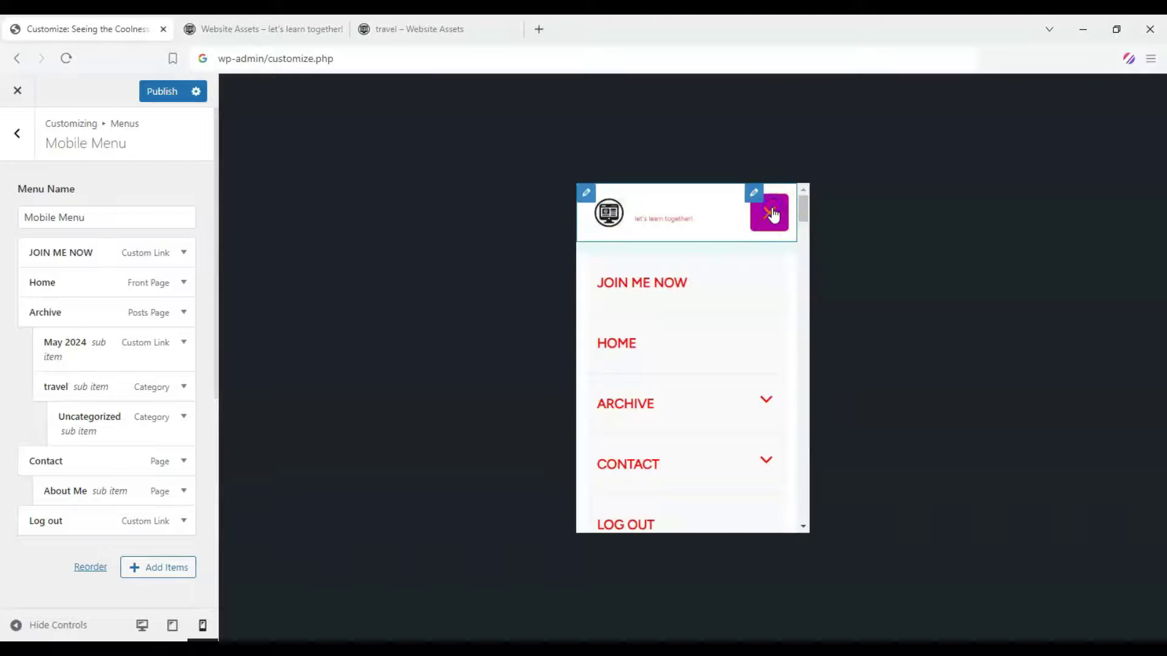
{"action": "left_click", "coordinate": [766, 399]}
{"action": "scroll", "coordinate": [698, 395], "scroll_direction": "down", "scroll_amount": 1}
{"action": "left_click", "coordinate": [644, 390]}
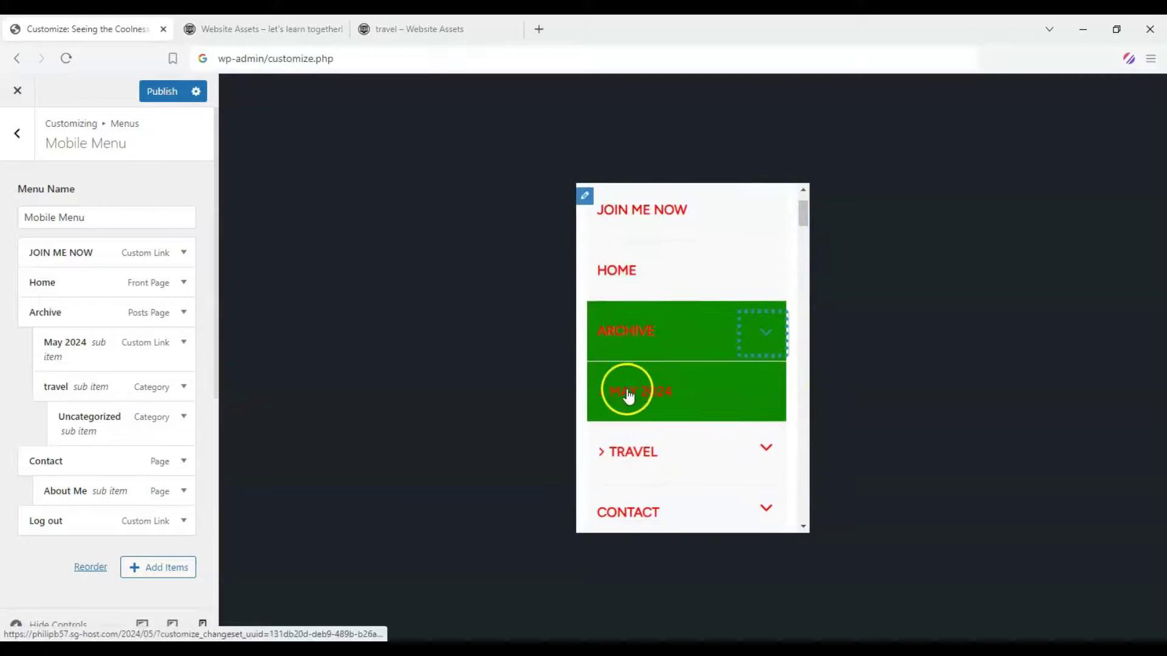
{"action": "scroll", "coordinate": [699, 377], "scroll_direction": "down", "scroll_amount": 1}
{"action": "left_click", "coordinate": [775, 373]}
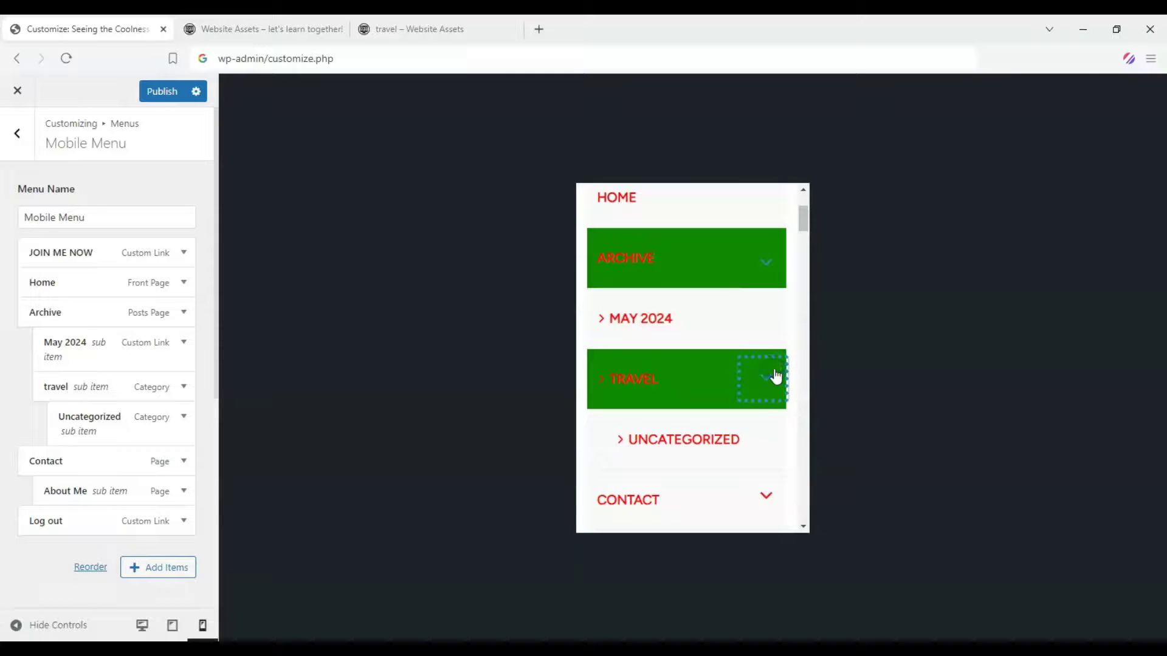
{"action": "left_click", "coordinate": [764, 377]}
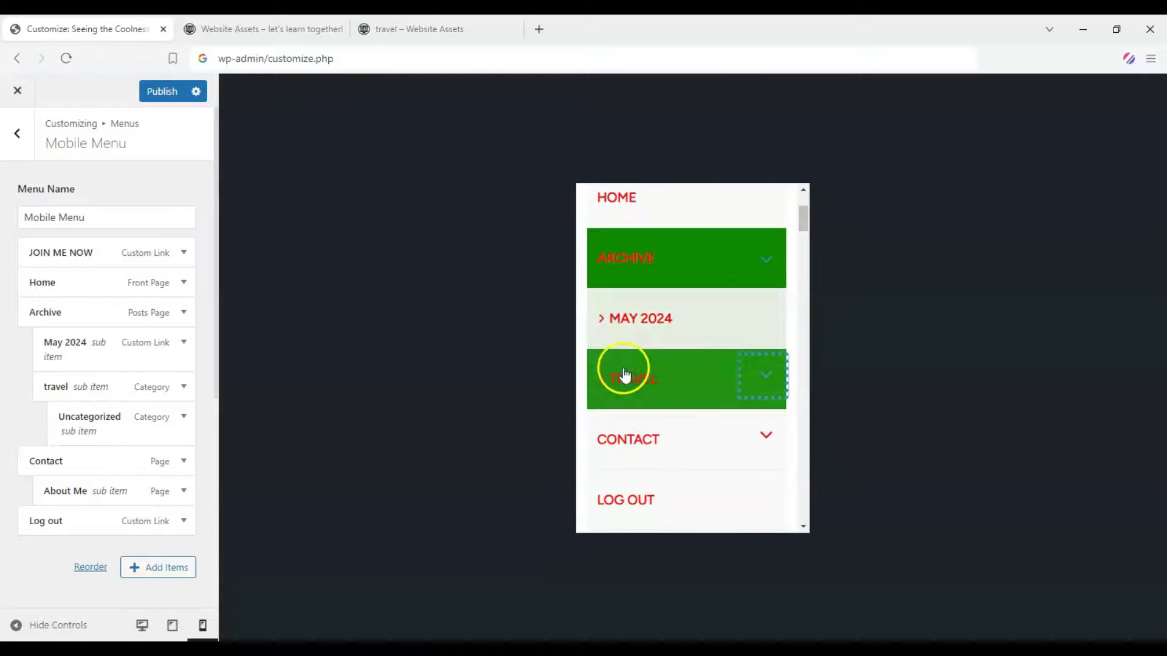
Open the May 2024 archive page from the preview menu
{"action": "left_click", "coordinate": [632, 316]}
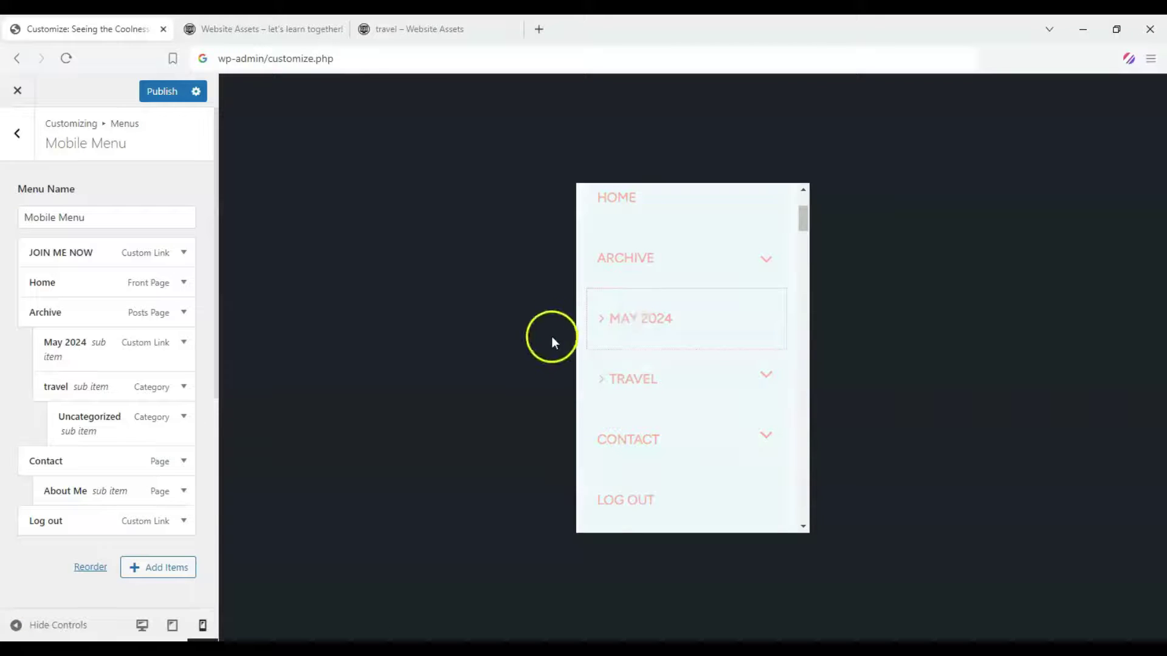
{"action": "scroll", "coordinate": [676, 327], "scroll_direction": "down", "scroll_amount": 5}
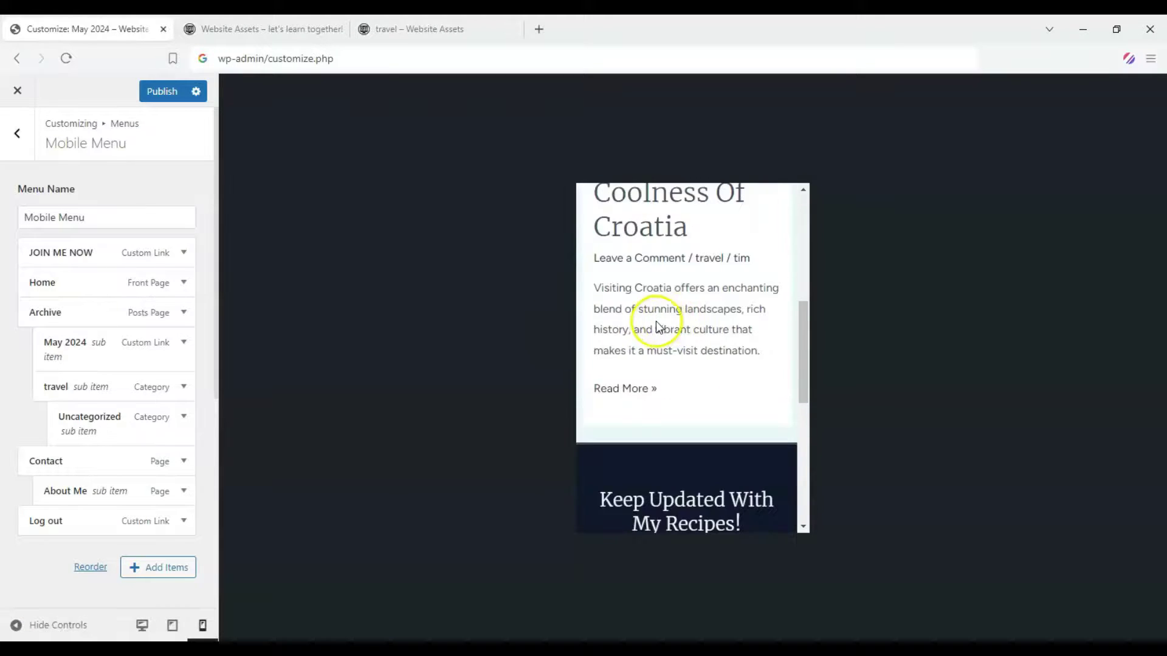
{"action": "scroll", "coordinate": [655, 321], "scroll_direction": "up", "scroll_amount": 5}
{"action": "left_click_drag", "start_coordinate": [624, 239], "coordinate": [763, 235]}
{"action": "left_click", "coordinate": [737, 234]}
{"action": "scroll", "coordinate": [737, 235], "scroll_direction": "down", "scroll_amount": 5}
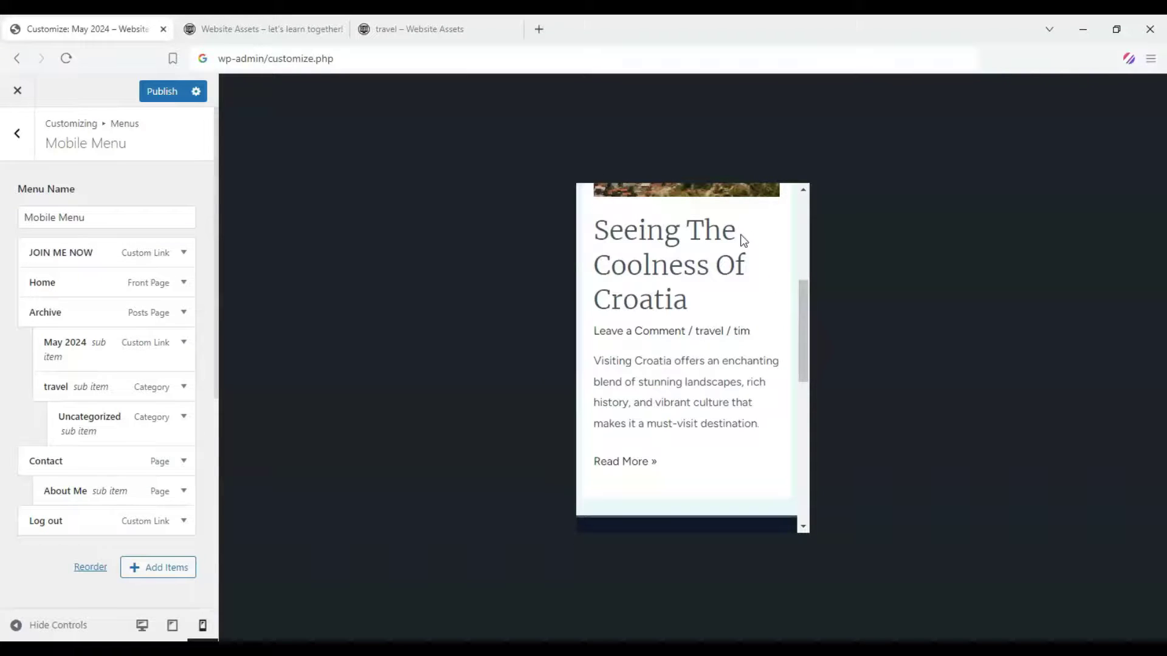
{"action": "scroll", "coordinate": [31, 287], "scroll_direction": "down", "scroll_amount": 3}
{"action": "scroll", "coordinate": [135, 347], "scroll_direction": "up", "scroll_amount": 3}
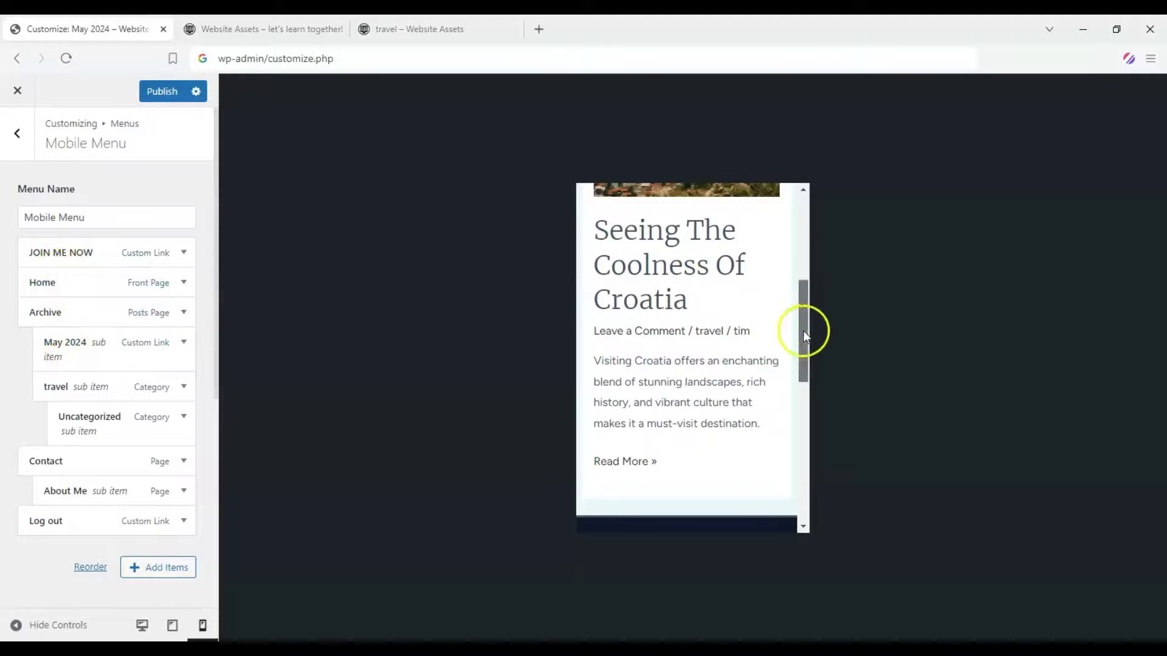
Reopen the off-canvas mobile menu over the May 2024 archive page
{"action": "left_click_drag", "start_coordinate": [802, 330], "coordinate": [810, 215]}
{"action": "left_click", "coordinate": [771, 213]}
{"action": "scroll", "coordinate": [753, 305], "scroll_direction": "down", "scroll_amount": 3}
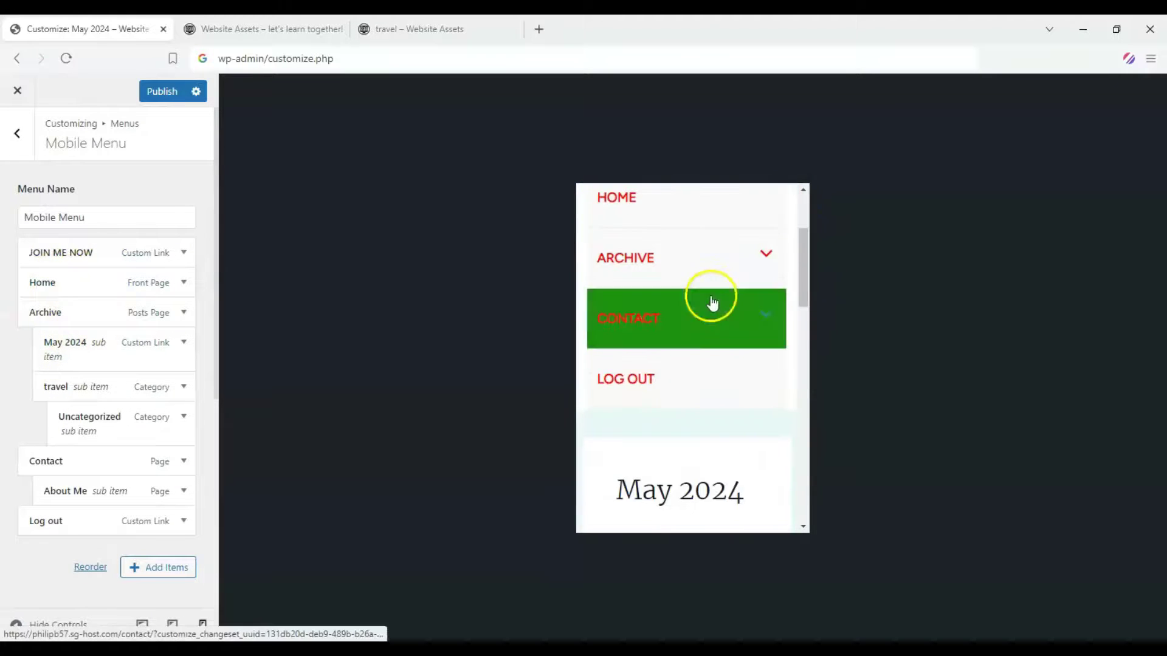
{"action": "scroll", "coordinate": [630, 304], "scroll_direction": "up", "scroll_amount": 1}
{"action": "scroll", "coordinate": [630, 304], "scroll_direction": "up", "scroll_amount": 2}
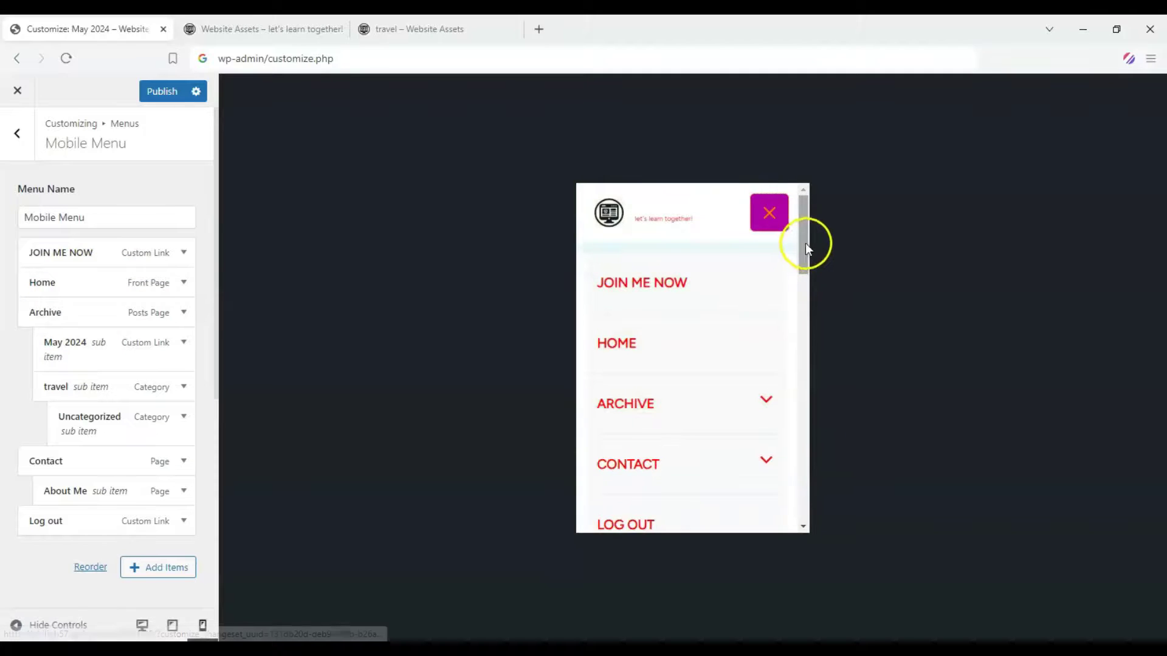
{"action": "left_click_drag", "start_coordinate": [804, 247], "coordinate": [794, 204]}
{"action": "left_click", "coordinate": [769, 211]}
{"action": "left_click", "coordinate": [769, 210]}
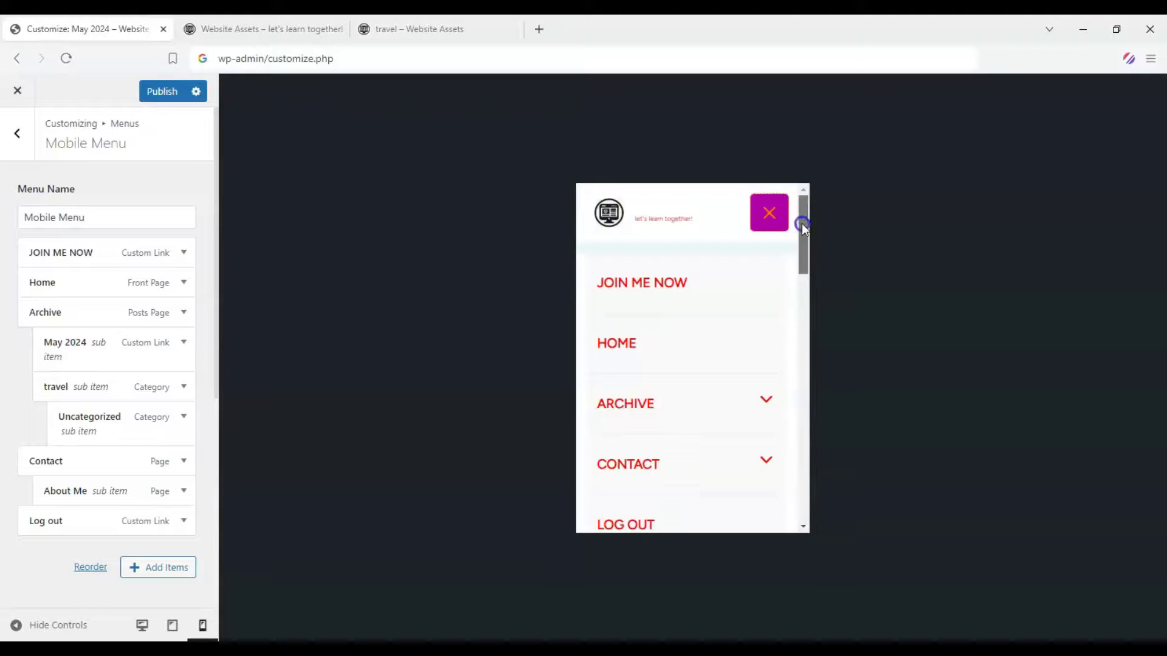
Drag Uncategorized out of travel so it becomes a direct sub item of Archive
{"action": "mouse_move", "coordinate": [801, 224]}
{"action": "left_mouse_down"}
{"action": "mouse_move", "coordinate": [804, 232]}
{"action": "mouse_move", "coordinate": [800, 205]}
{"action": "left_mouse_up"}
{"action": "left_click_drag", "start_coordinate": [805, 248], "coordinate": [806, 254]}
{"action": "scroll", "coordinate": [109, 364], "scroll_direction": "down", "scroll_amount": 3}
{"action": "scroll", "coordinate": [68, 285], "scroll_direction": "up", "scroll_amount": 3}
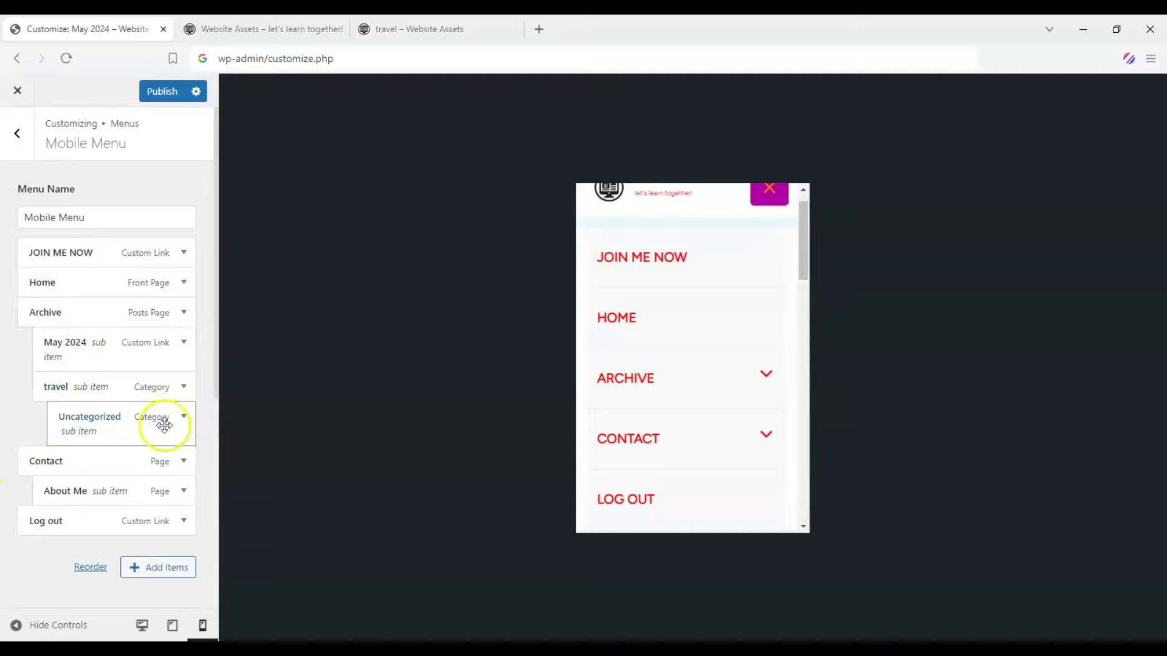
{"action": "left_click_drag", "start_coordinate": [74, 411], "coordinate": [50, 406]}
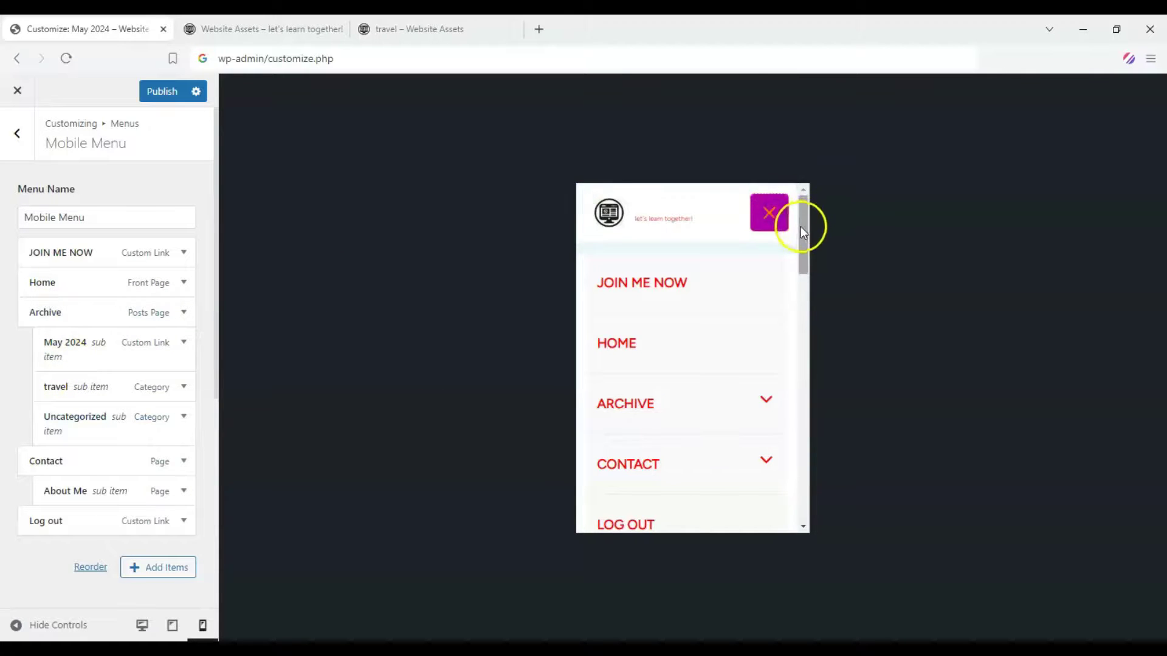
{"action": "mouse_move", "coordinate": [801, 231]}
{"action": "left_mouse_down"}
{"action": "mouse_move", "coordinate": [797, 279]}
{"action": "mouse_move", "coordinate": [803, 227]}
{"action": "left_mouse_up"}
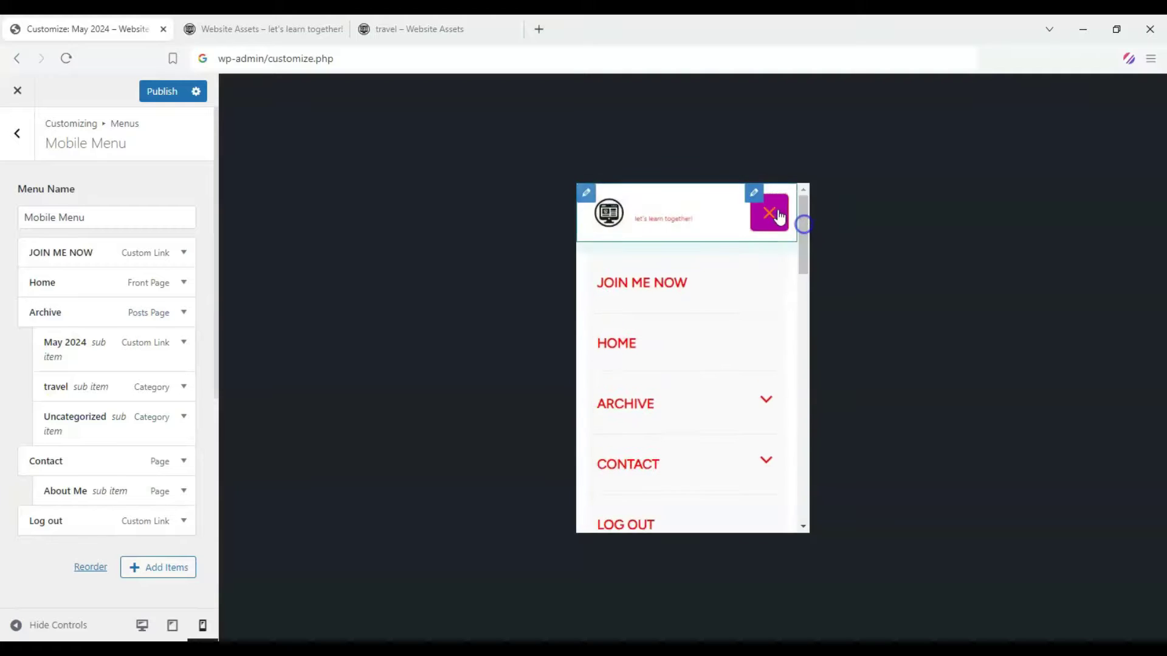
Close the preview menu, return to the top Customizer panel, and publish the changes
{"action": "left_click", "coordinate": [779, 216]}
{"action": "scroll", "coordinate": [15, 411], "scroll_direction": "down", "scroll_amount": 5}
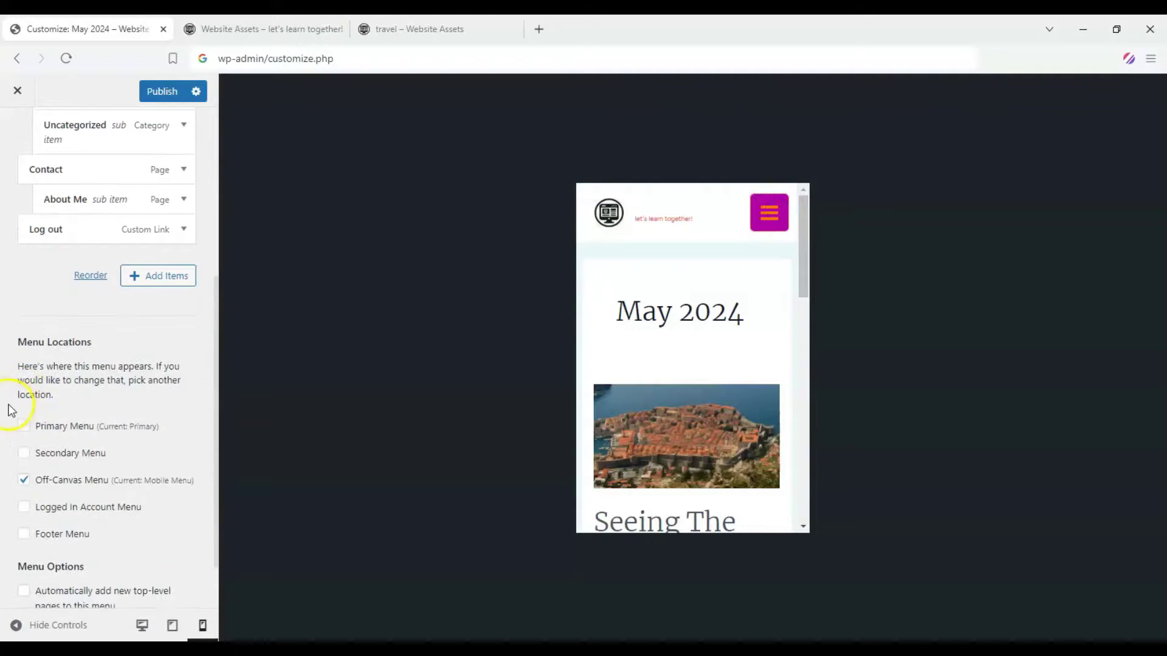
{"action": "scroll", "coordinate": [7, 408], "scroll_direction": "down", "scroll_amount": 1}
{"action": "scroll", "coordinate": [18, 243], "scroll_direction": "up", "scroll_amount": 10}
{"action": "left_click", "coordinate": [10, 131]}
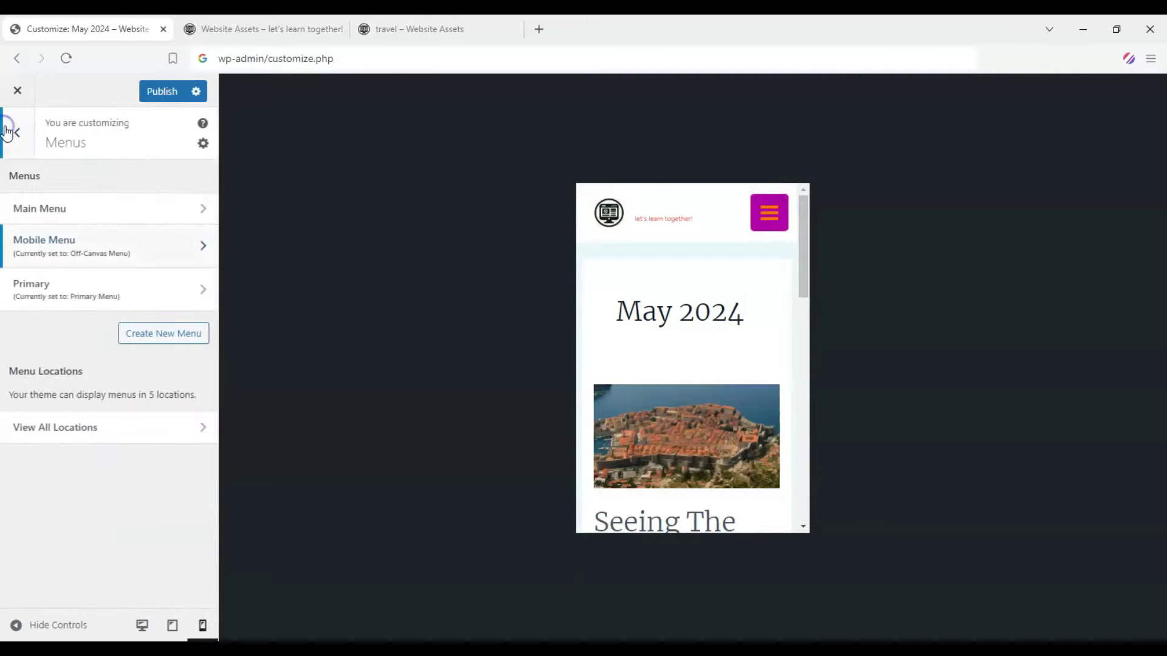
{"action": "left_click", "coordinate": [10, 132]}
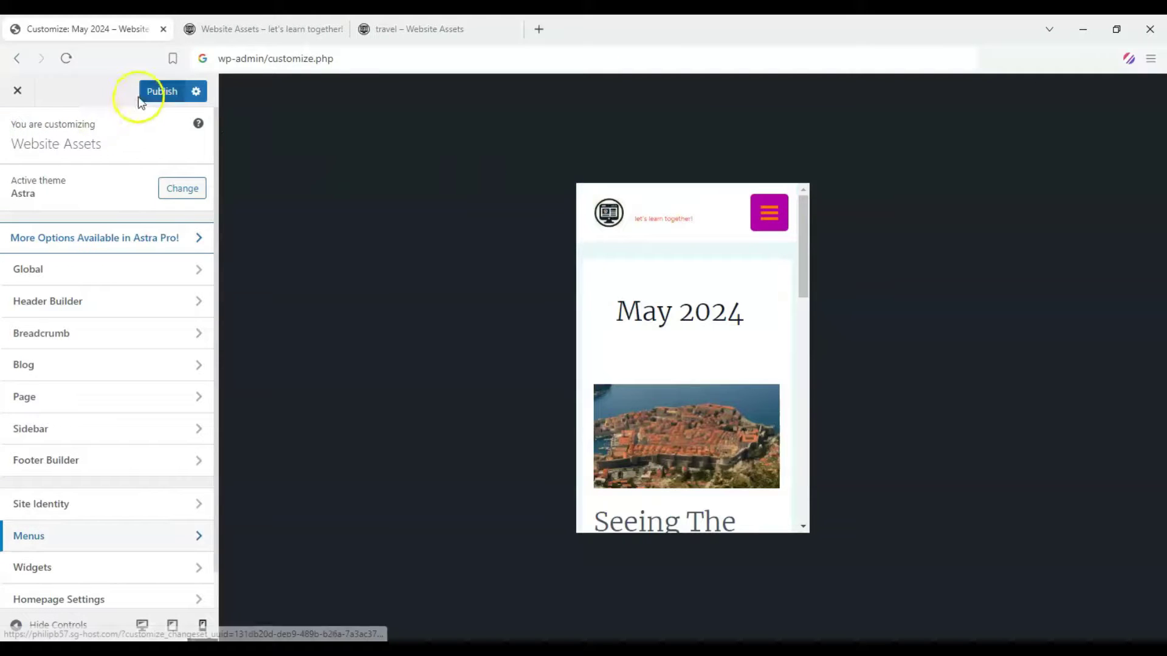
{"action": "left_click", "coordinate": [159, 91]}
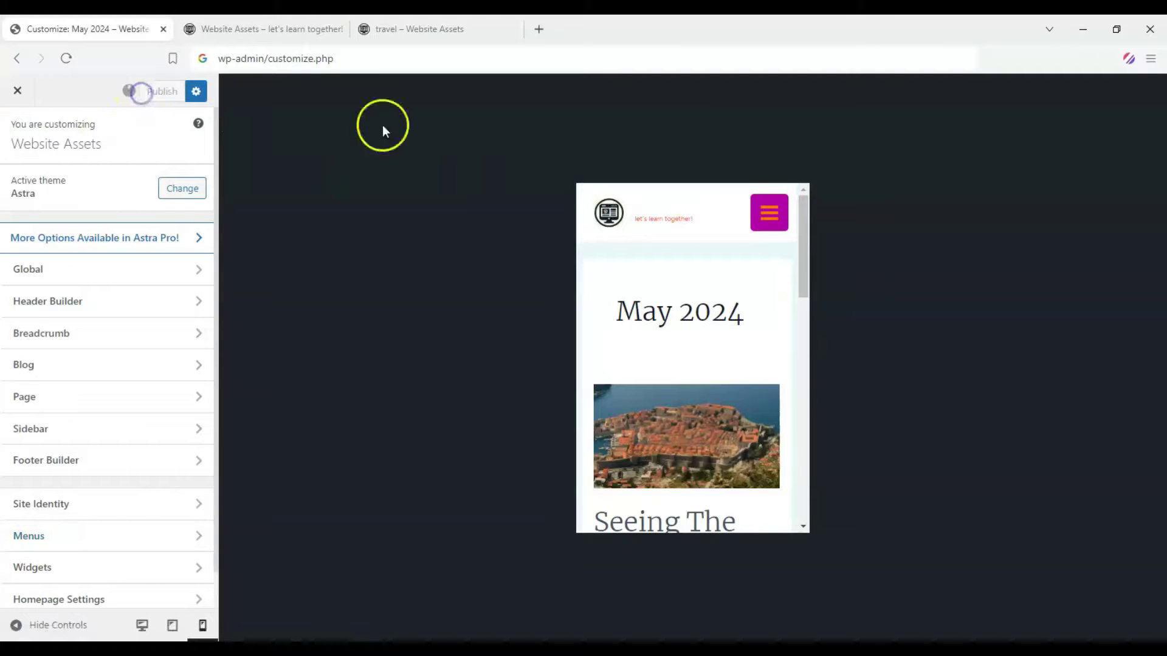
Go to the Home page through the preview's mobile menu, then close the menu
{"action": "left_click", "coordinate": [783, 225]}
{"action": "left_click", "coordinate": [635, 339]}
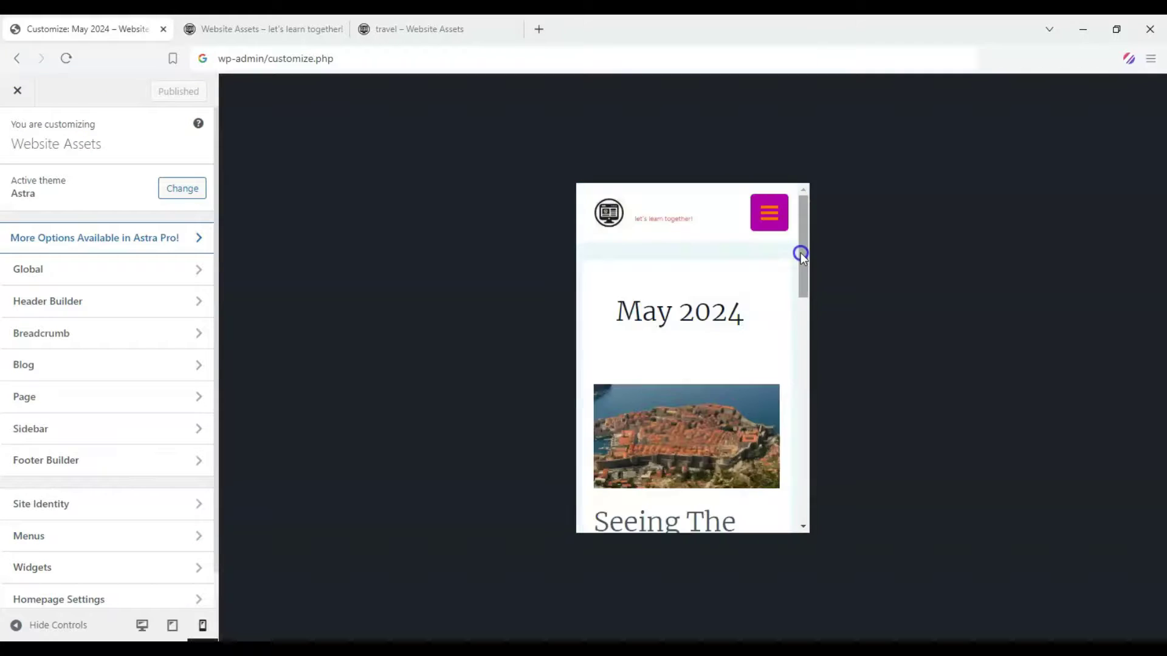
{"action": "left_click", "coordinate": [777, 226]}
{"action": "left_click", "coordinate": [773, 222]}
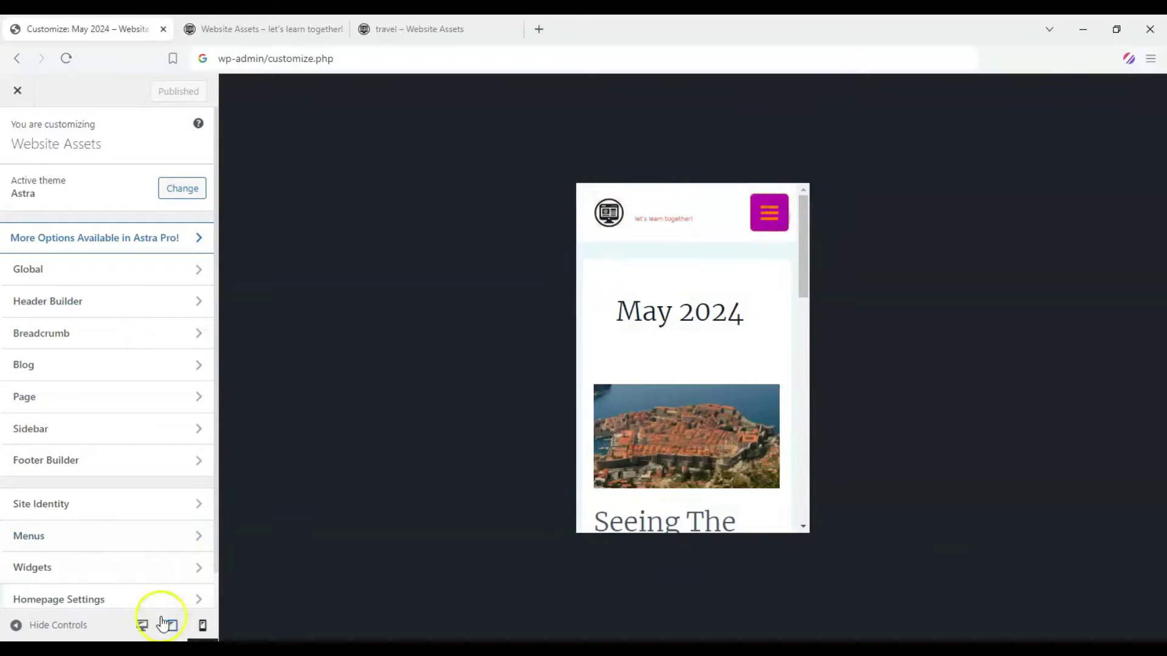
At desktop size, open the Seeing the Coolness of Croatia post from the Blog page
{"action": "left_click", "coordinate": [143, 632]}
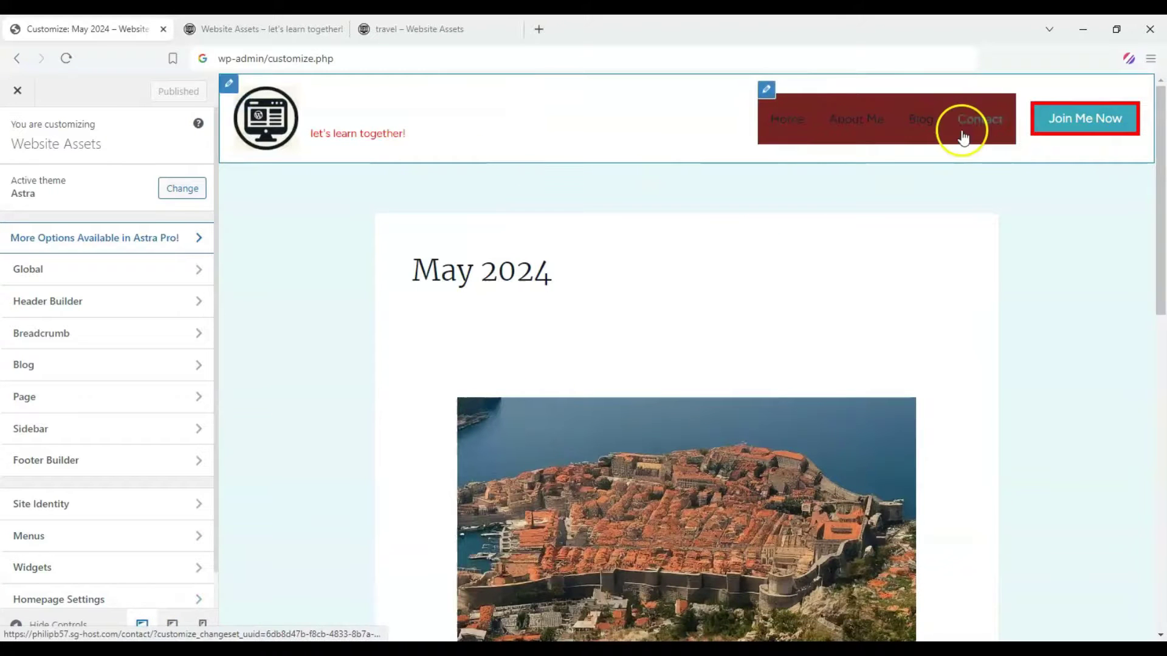
{"action": "left_click", "coordinate": [922, 124]}
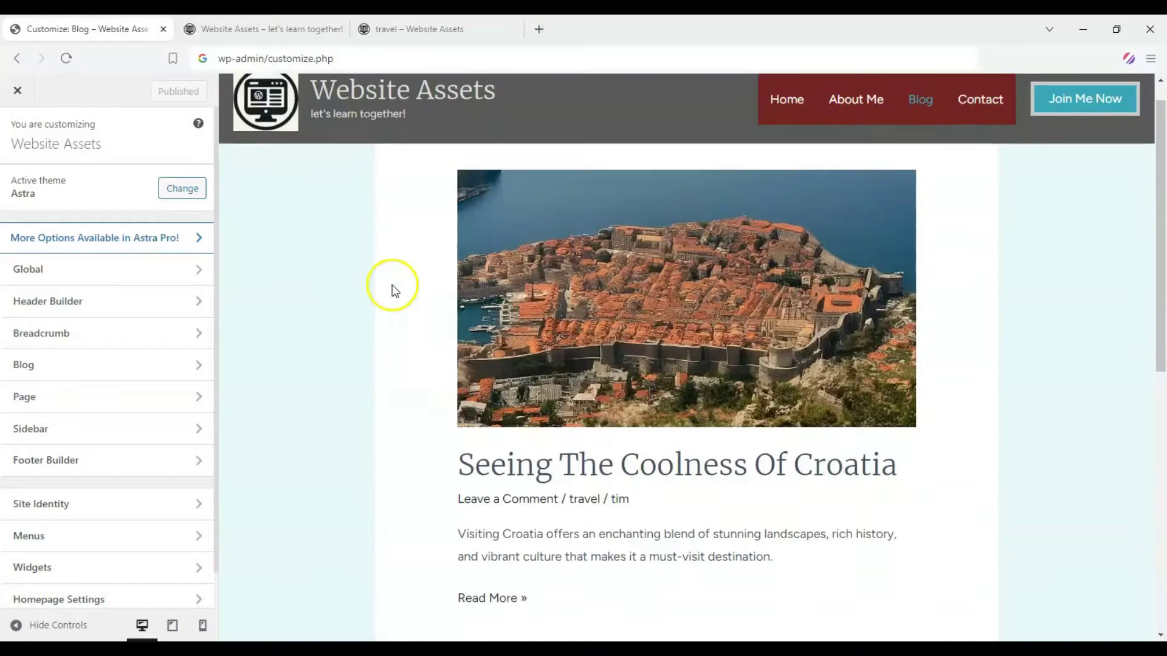
{"action": "scroll", "coordinate": [477, 367], "scroll_direction": "down", "scroll_amount": 3}
{"action": "left_click", "coordinate": [477, 399]}
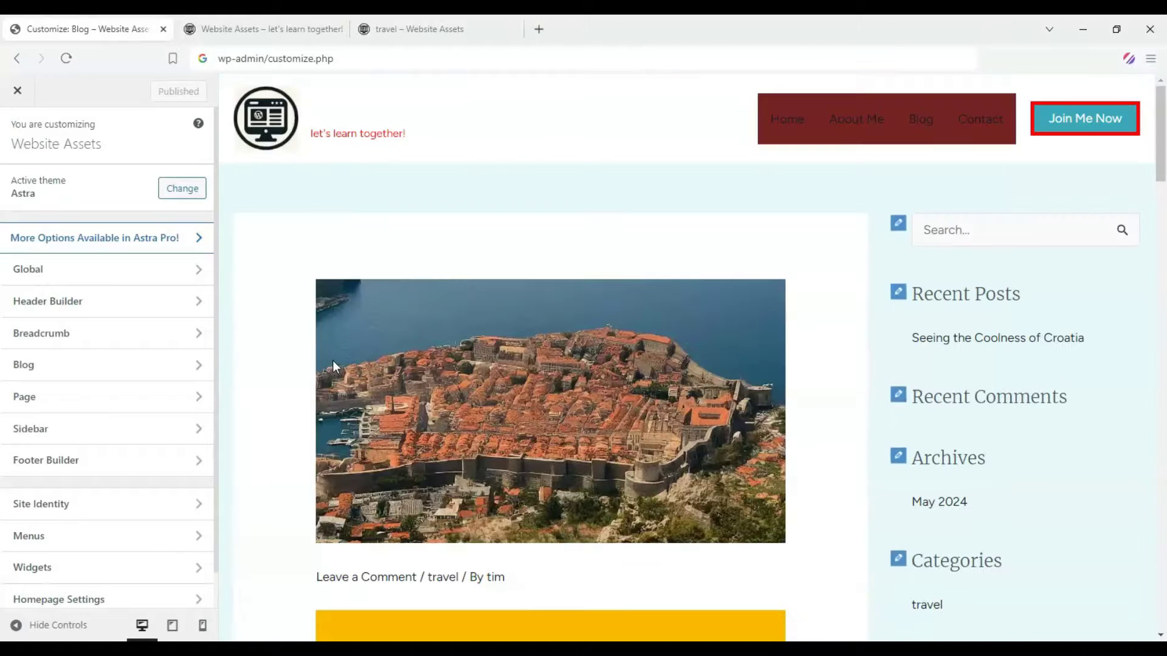
{"action": "scroll", "coordinate": [881, 337], "scroll_direction": "down", "scroll_amount": 4}
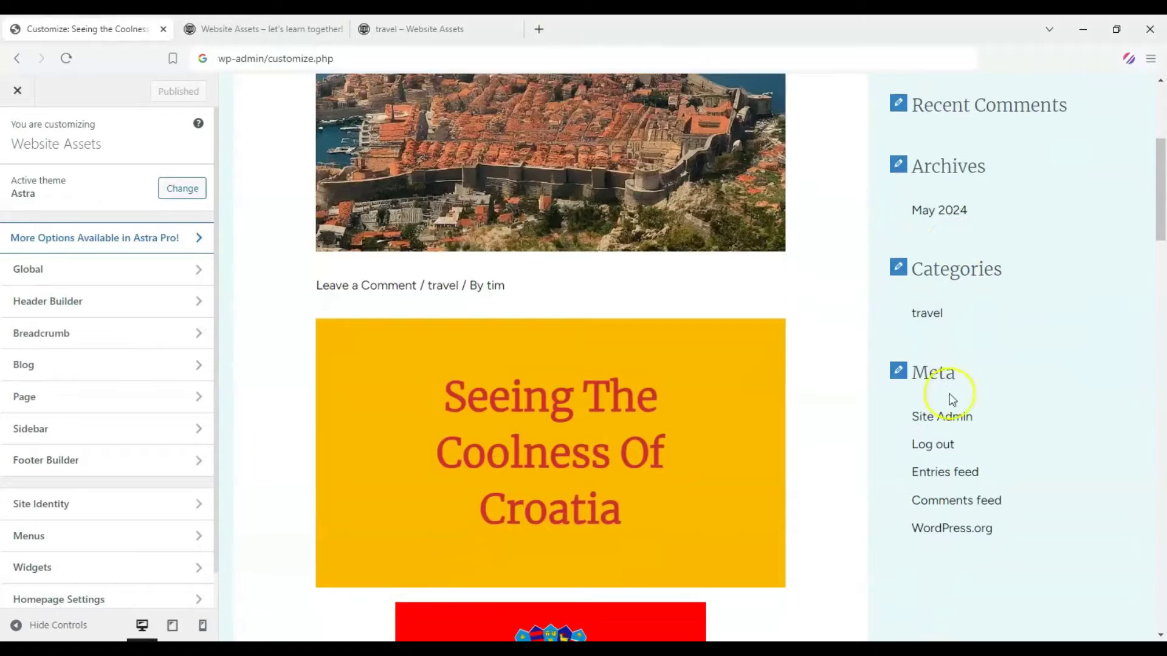
{"action": "scroll", "coordinate": [988, 196], "scroll_direction": "up", "scroll_amount": 4}
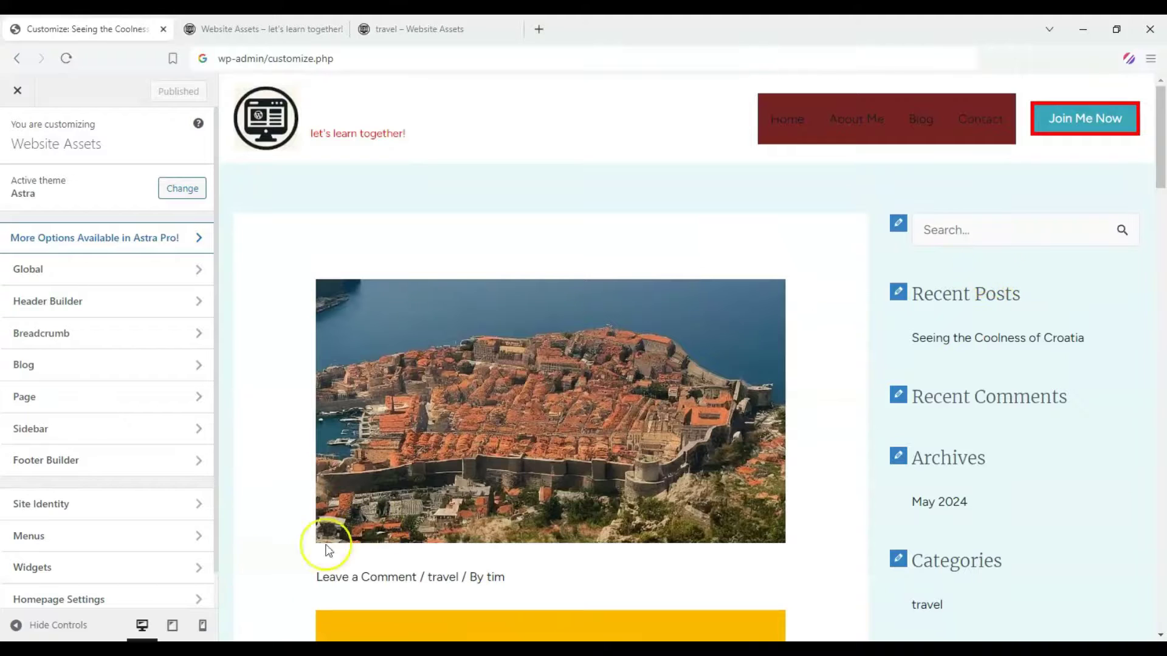
At mobile size, expand the menu's Archive submenu to check its entries, then return to desktop
{"action": "left_click", "coordinate": [197, 625]}
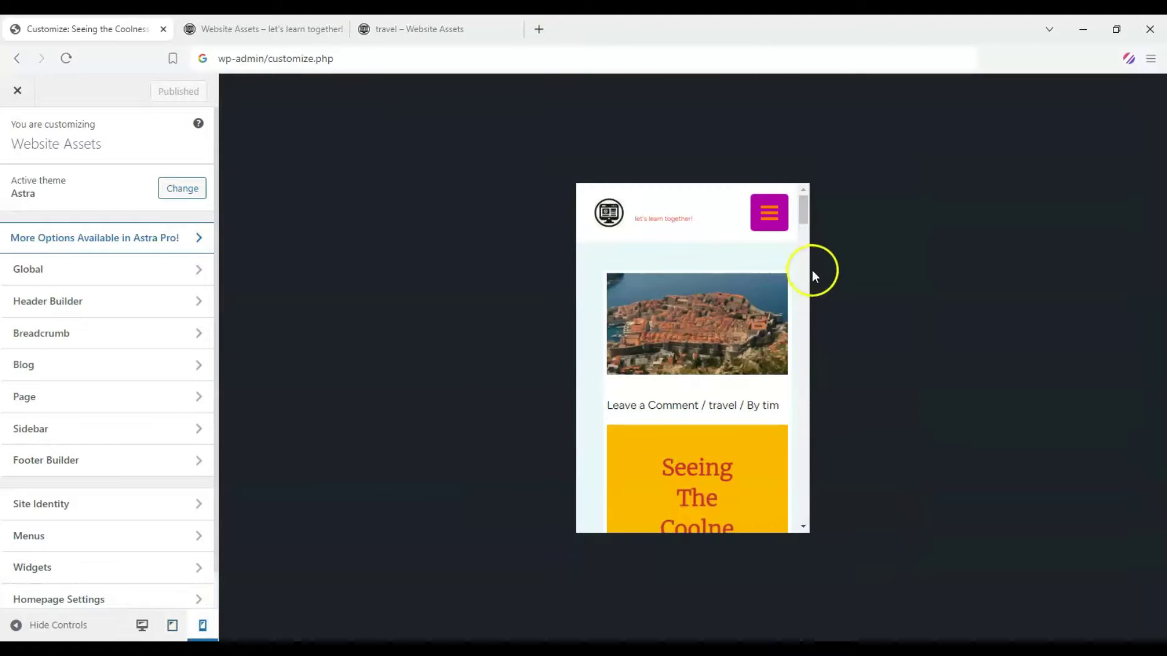
{"action": "left_click_drag", "start_coordinate": [800, 214], "coordinate": [844, 173]}
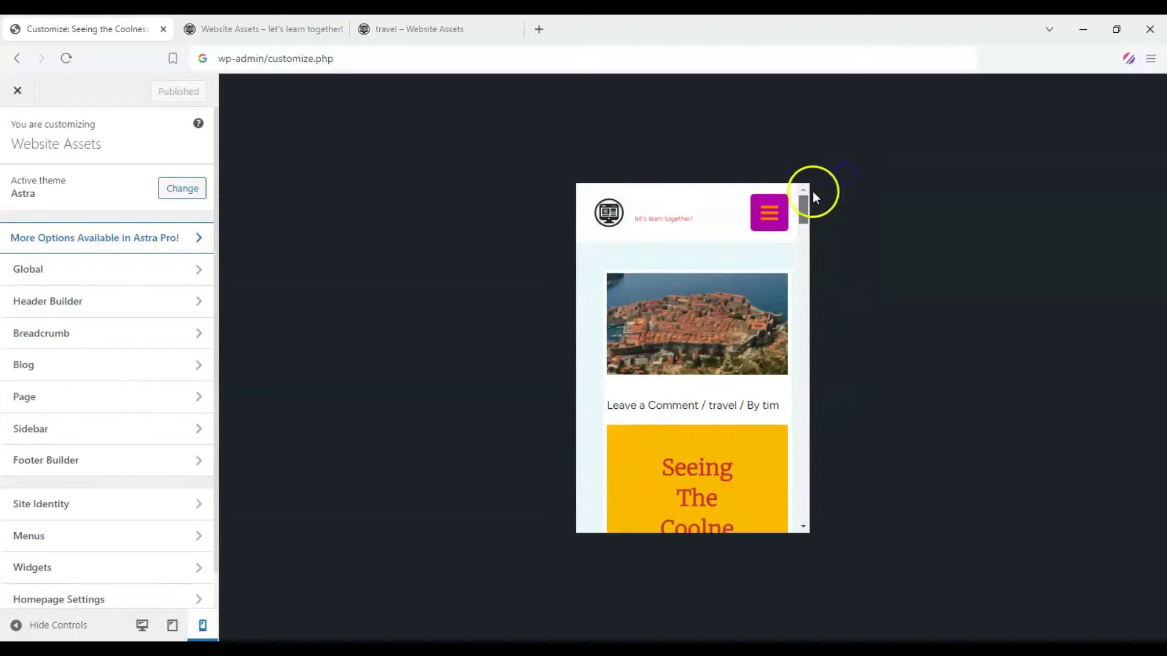
{"action": "left_click", "coordinate": [769, 213]}
{"action": "left_click", "coordinate": [761, 402]}
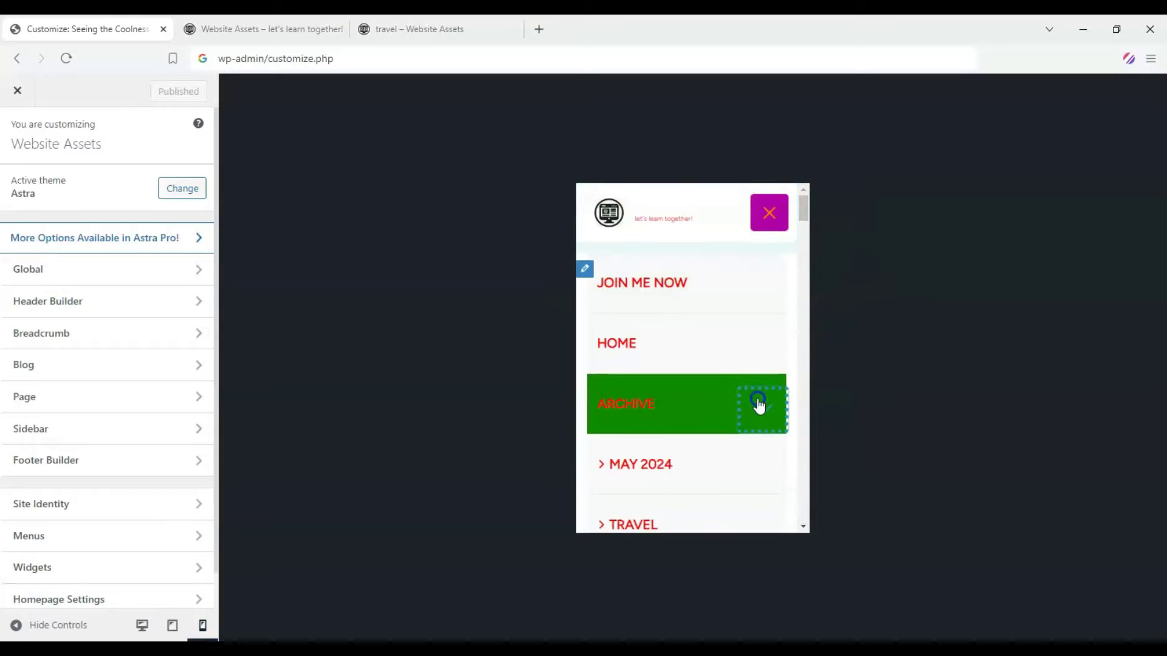
{"action": "left_click", "coordinate": [759, 403]}
{"action": "left_click", "coordinate": [142, 625]}
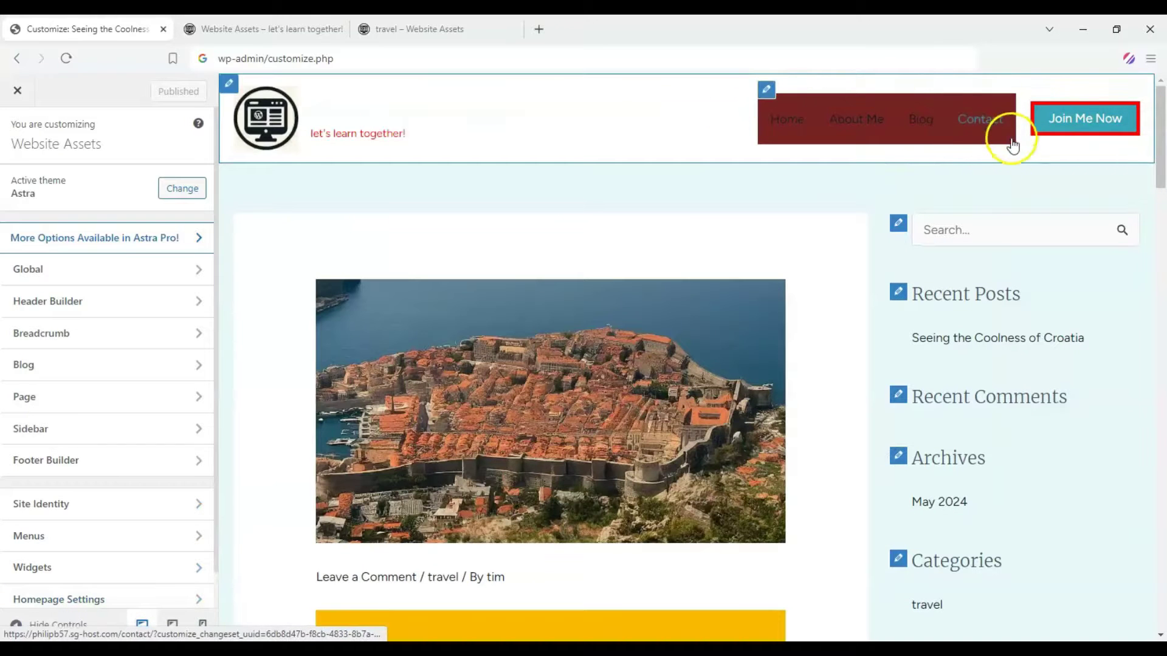
{"action": "scroll", "coordinate": [848, 427], "scroll_direction": "down", "scroll_amount": 4}
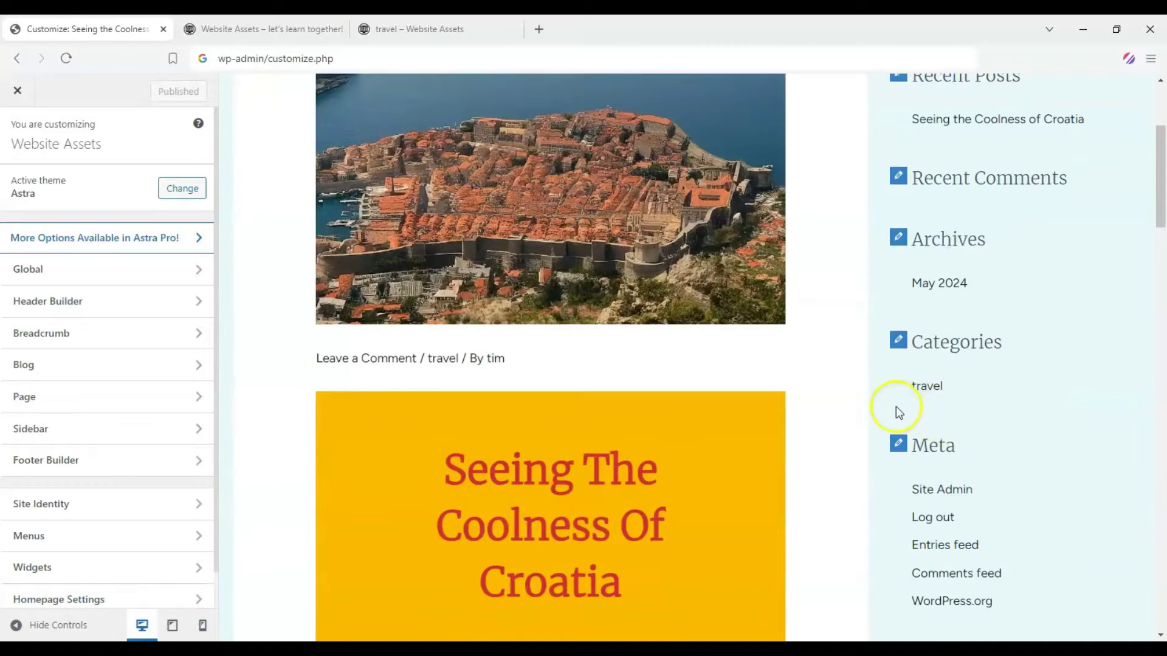
{"action": "scroll", "coordinate": [905, 404], "scroll_direction": "up", "scroll_amount": 4}
Reload the live homepage tab and close the travel category tab
{"action": "left_click", "coordinate": [419, 29]}
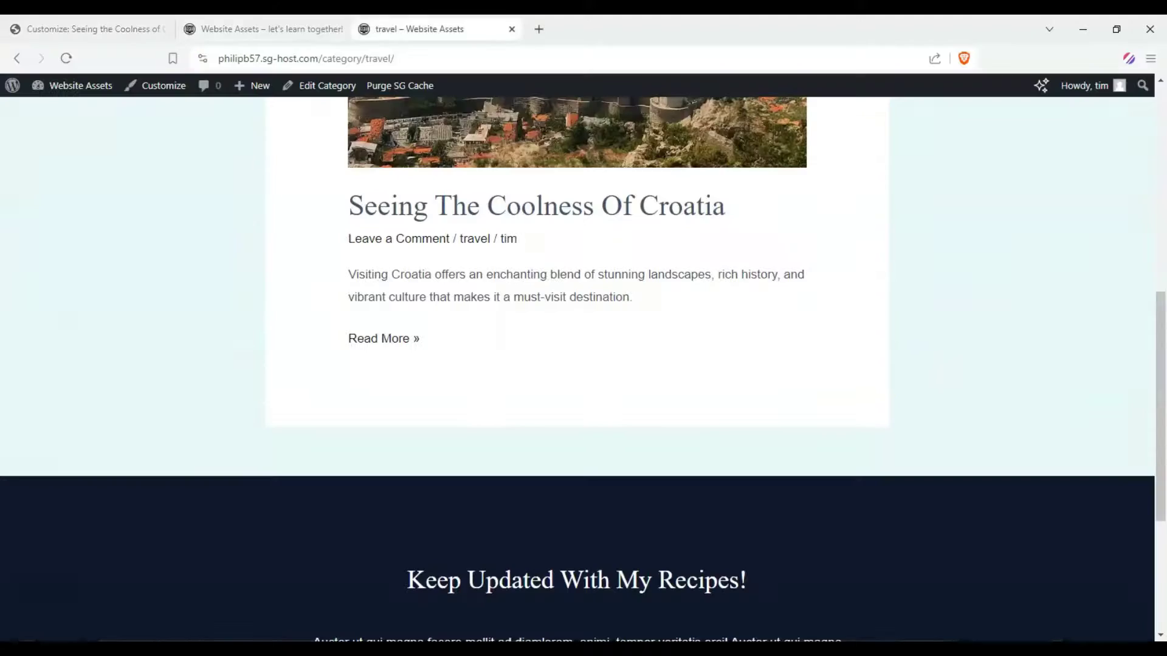
{"action": "left_click", "coordinate": [261, 28]}
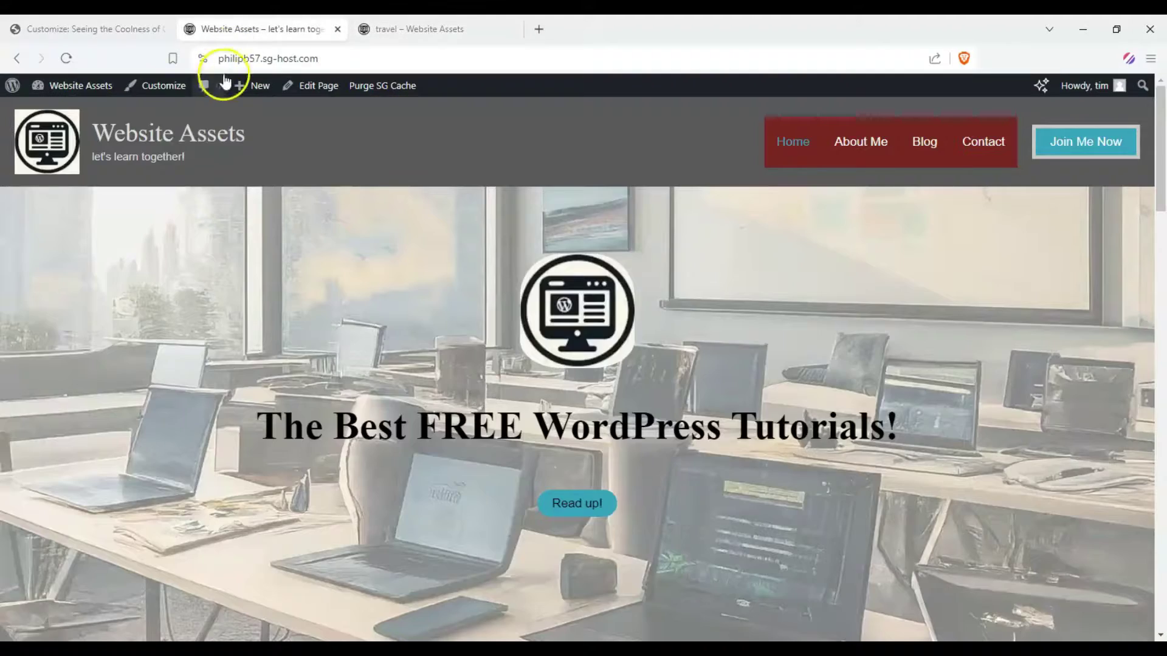
{"action": "left_click", "coordinate": [65, 55]}
{"action": "left_click", "coordinate": [503, 24]}
{"action": "key", "text": "ctrl+shift+Tab"}
{"action": "left_click", "coordinate": [510, 28]}
Open the Home page from the live site's menu
{"action": "scroll", "coordinate": [751, 263], "scroll_direction": "down", "scroll_amount": 5}
{"action": "scroll", "coordinate": [751, 264], "scroll_direction": "up", "scroll_amount": 5}
{"action": "left_click", "coordinate": [799, 152]}
{"action": "left_click", "coordinate": [799, 151]}
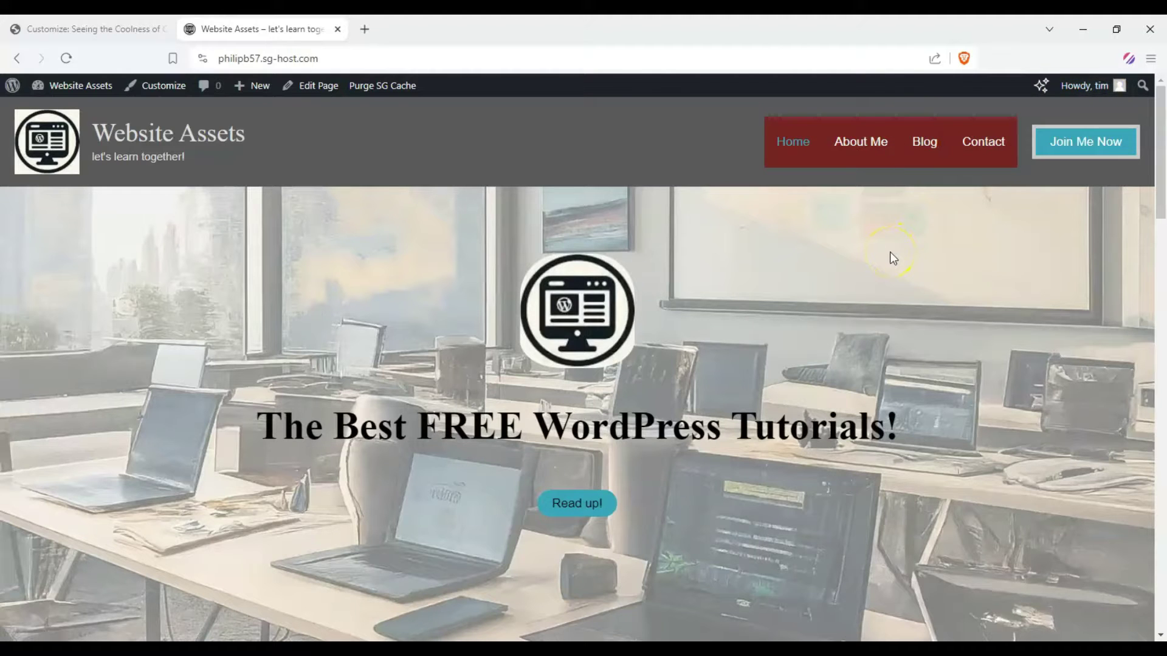
Open DevTools and emulate a 400 px mobile-width screen with the device toolbar
{"action": "key", "text": "F12"}
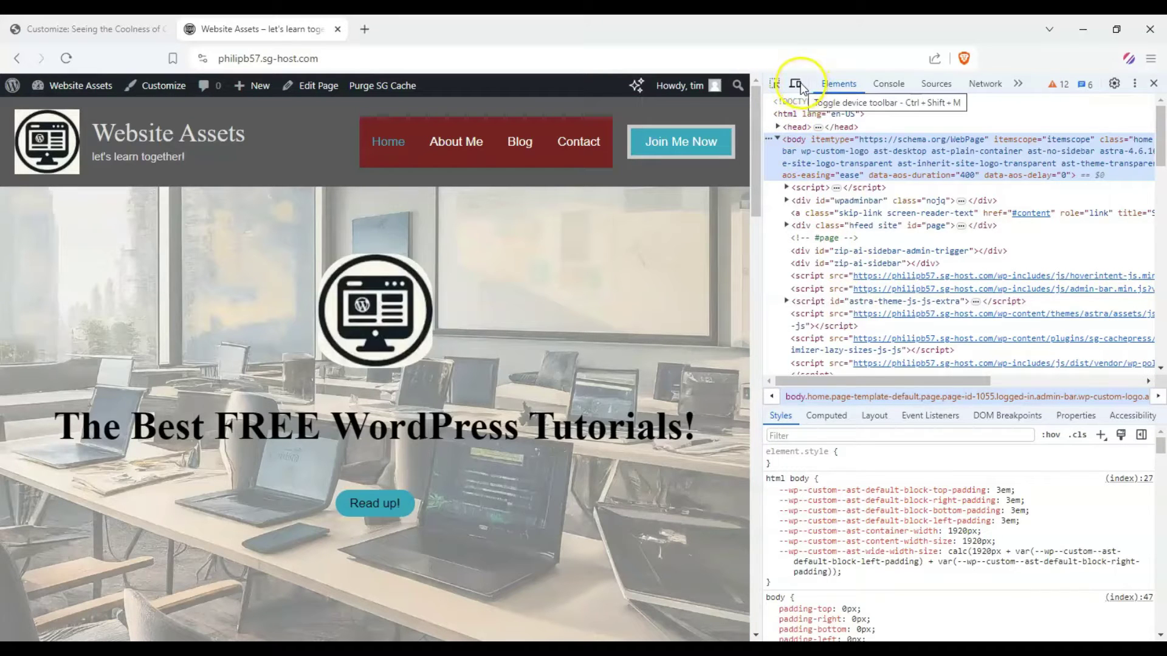
{"action": "left_click", "coordinate": [795, 83]}
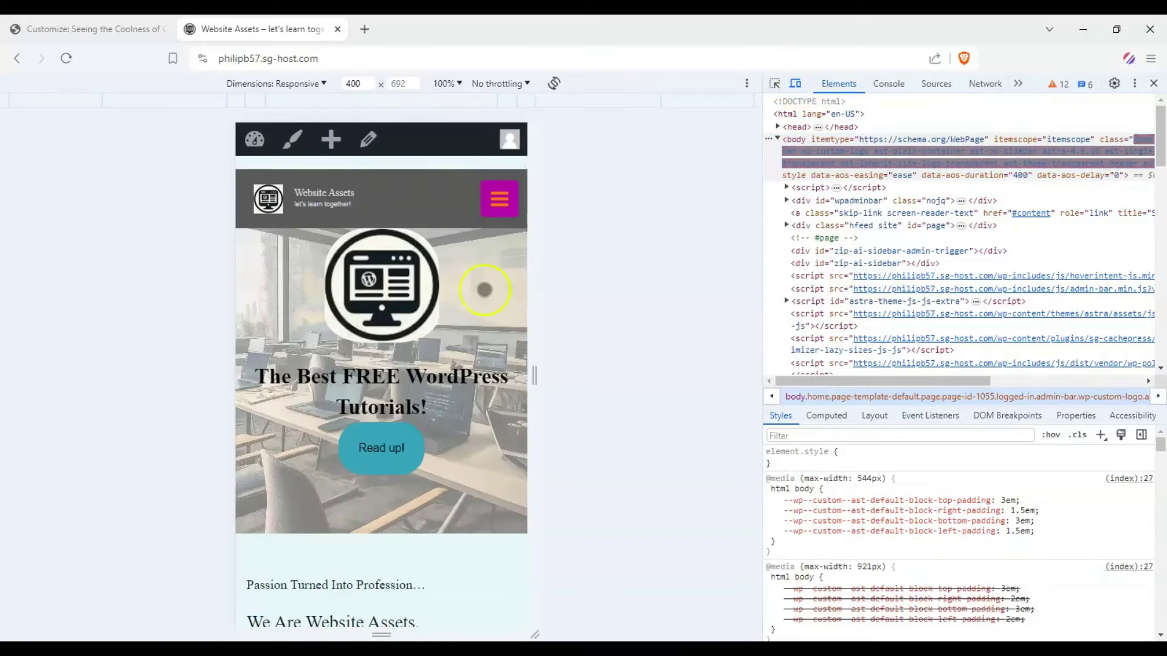
{"action": "scroll", "coordinate": [464, 300], "scroll_direction": "down", "scroll_amount": 6}
{"action": "scroll", "coordinate": [464, 300], "scroll_direction": "up", "scroll_amount": 6}
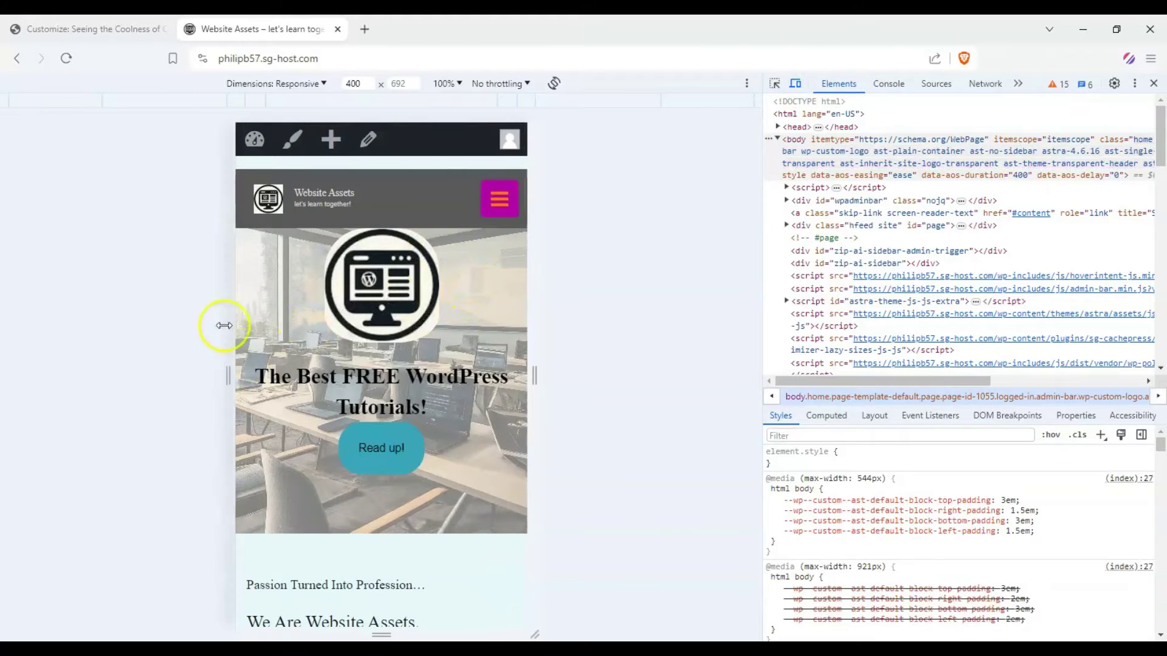
Open the May 2024 archive through the mobile menu's Archive submenu
{"action": "left_click", "coordinate": [509, 197]}
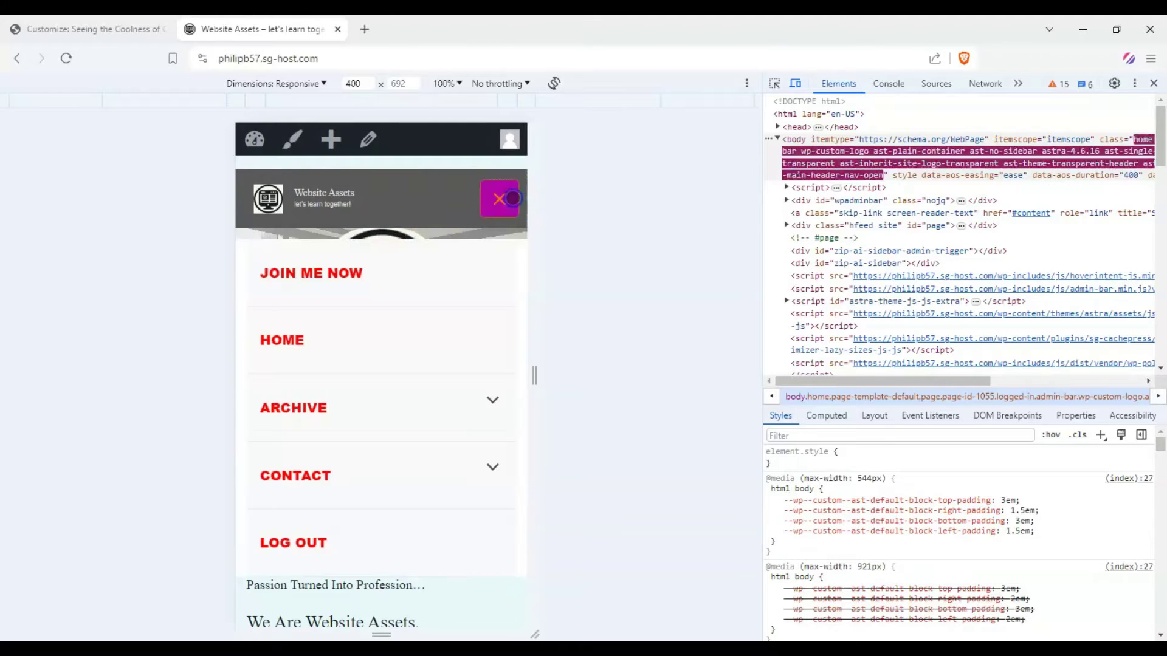
{"action": "scroll", "coordinate": [435, 333], "scroll_direction": "down", "scroll_amount": 1}
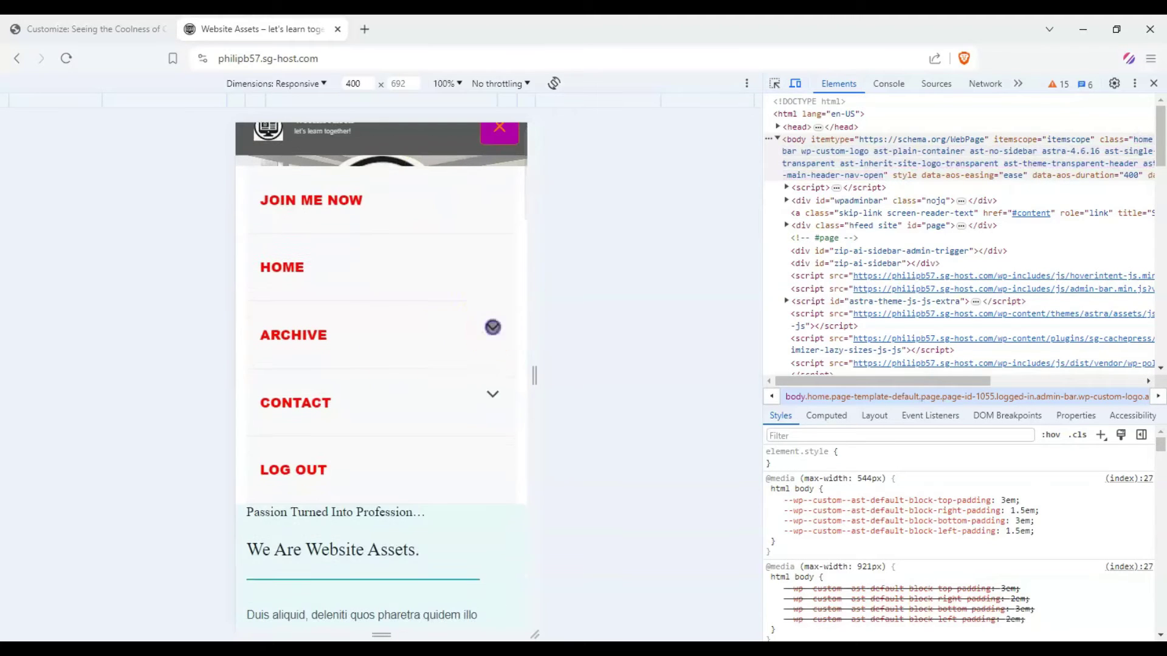
{"action": "left_click", "coordinate": [489, 334]}
{"action": "left_click", "coordinate": [338, 403]}
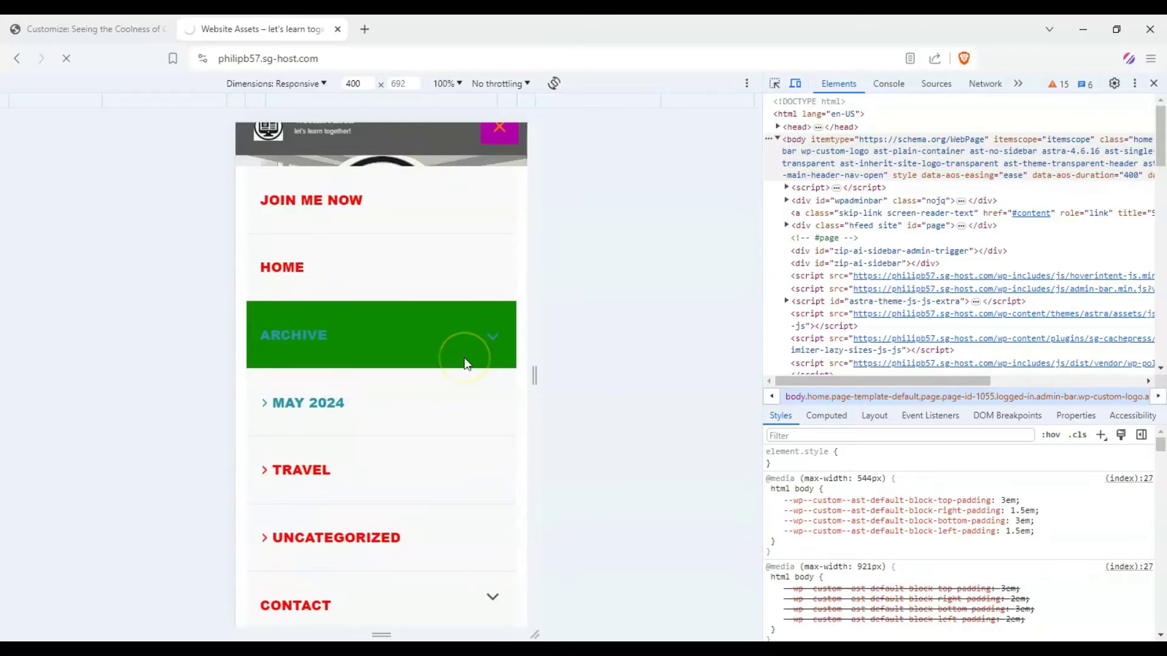
{"action": "scroll", "coordinate": [438, 318], "scroll_direction": "down", "scroll_amount": 7}
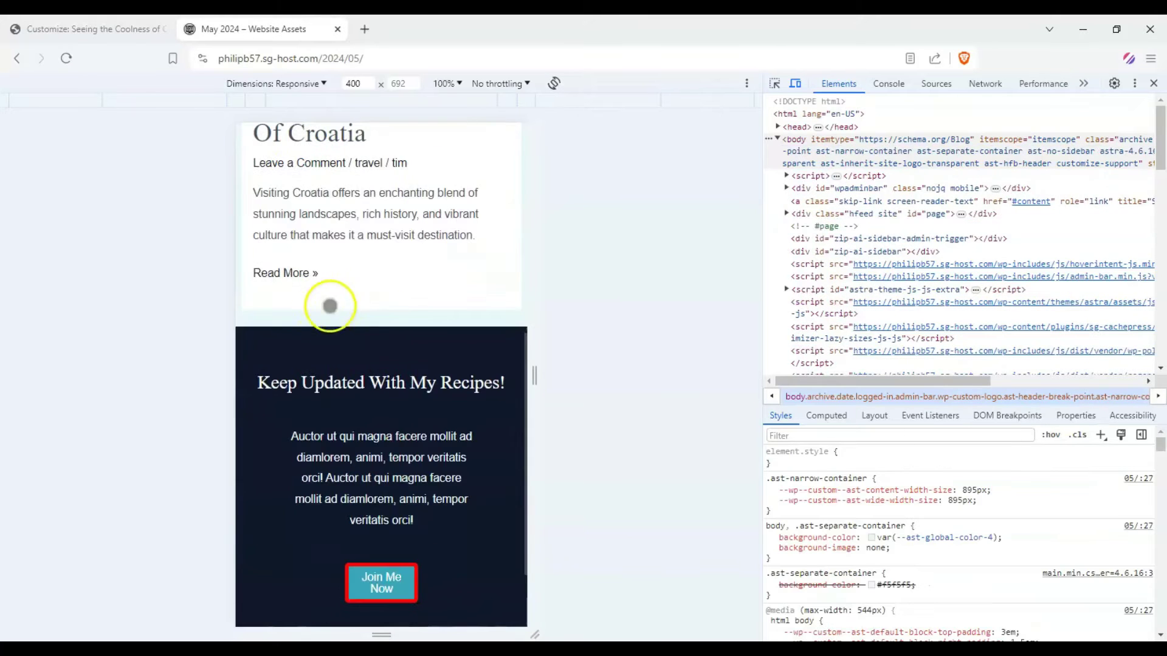
Open the Seeing the Coolness of Croatia post, read through it, then return to the homepage
{"action": "left_click", "coordinate": [302, 275]}
{"action": "scroll", "coordinate": [443, 265], "scroll_direction": "down", "scroll_amount": 5}
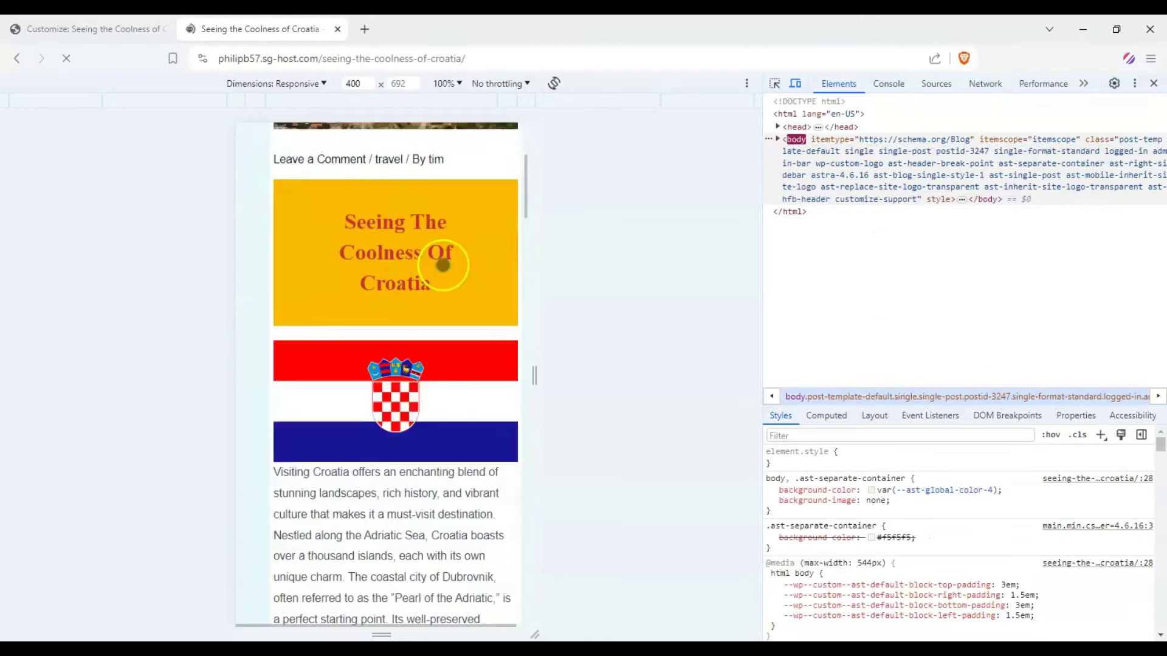
{"action": "scroll", "coordinate": [443, 265], "scroll_direction": "down", "scroll_amount": 15}
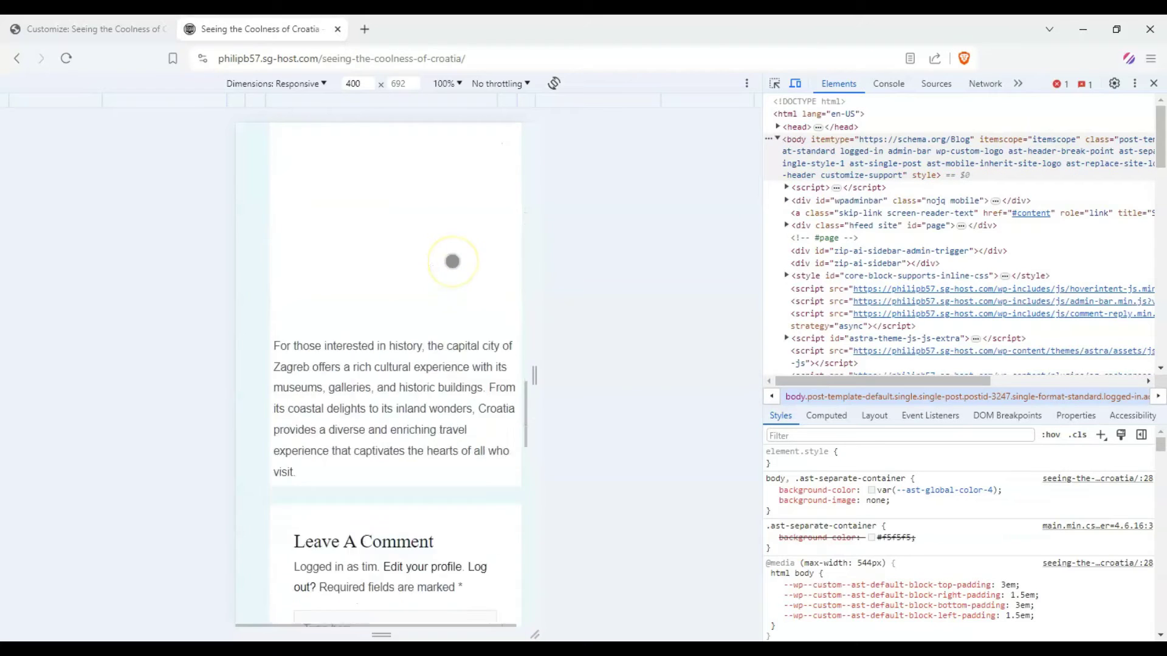
{"action": "scroll", "coordinate": [452, 261], "scroll_direction": "down", "scroll_amount": 4}
{"action": "scroll", "coordinate": [452, 262], "scroll_direction": "down", "scroll_amount": 5}
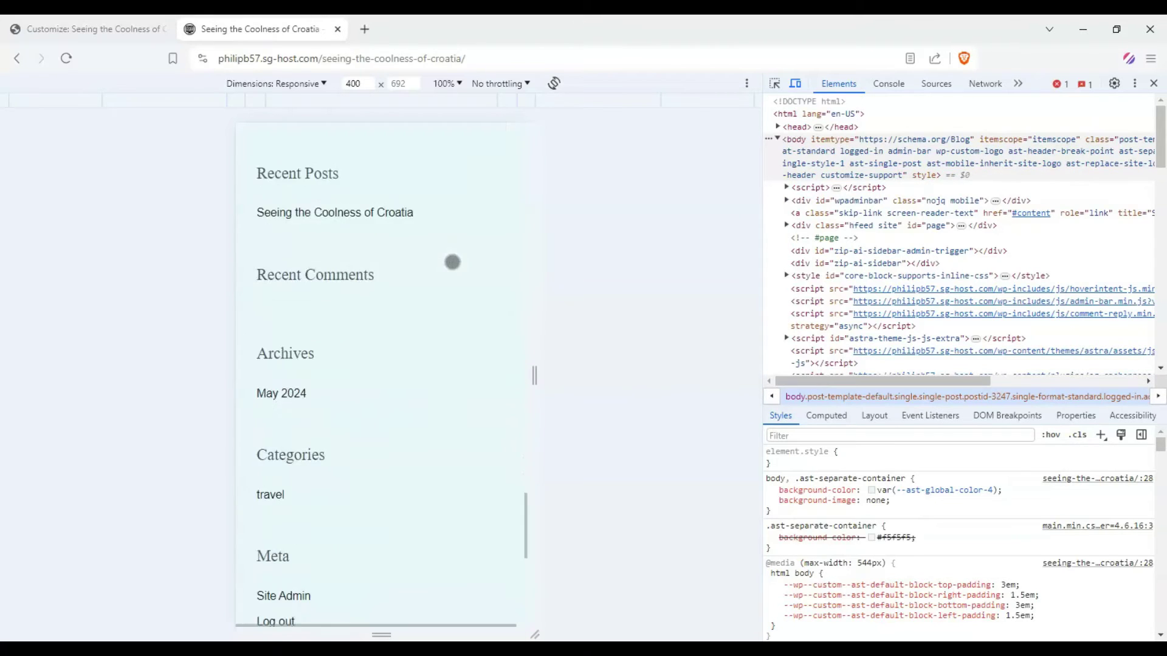
{"action": "left_click", "coordinate": [445, 286]}
{"action": "left_click", "coordinate": [273, 196]}
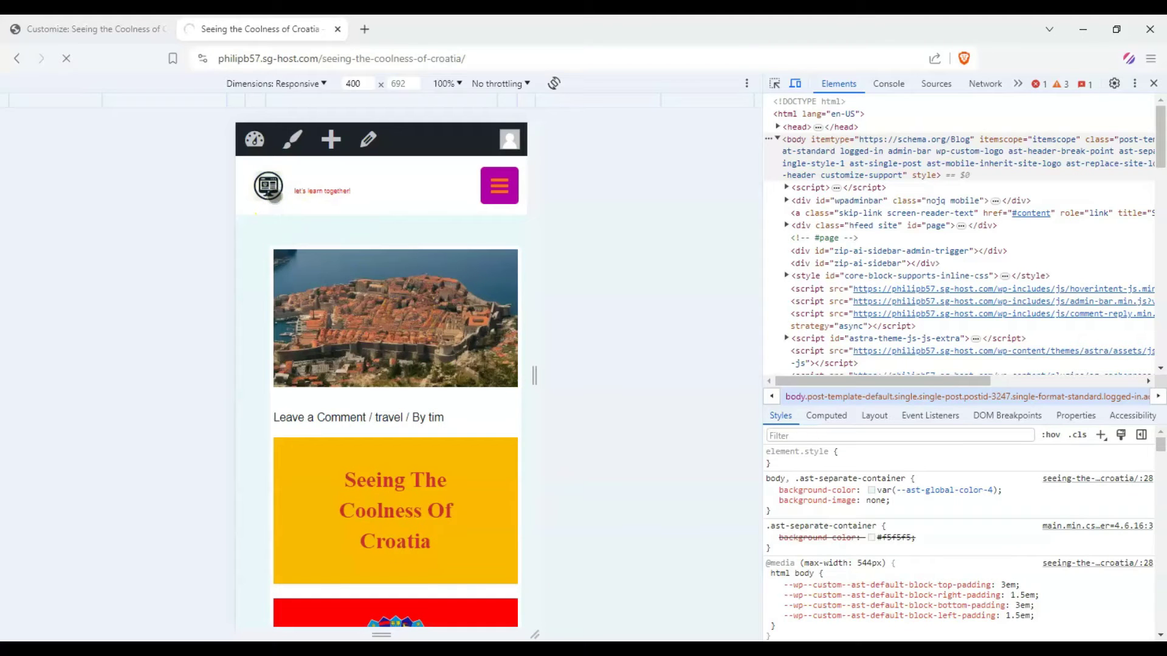